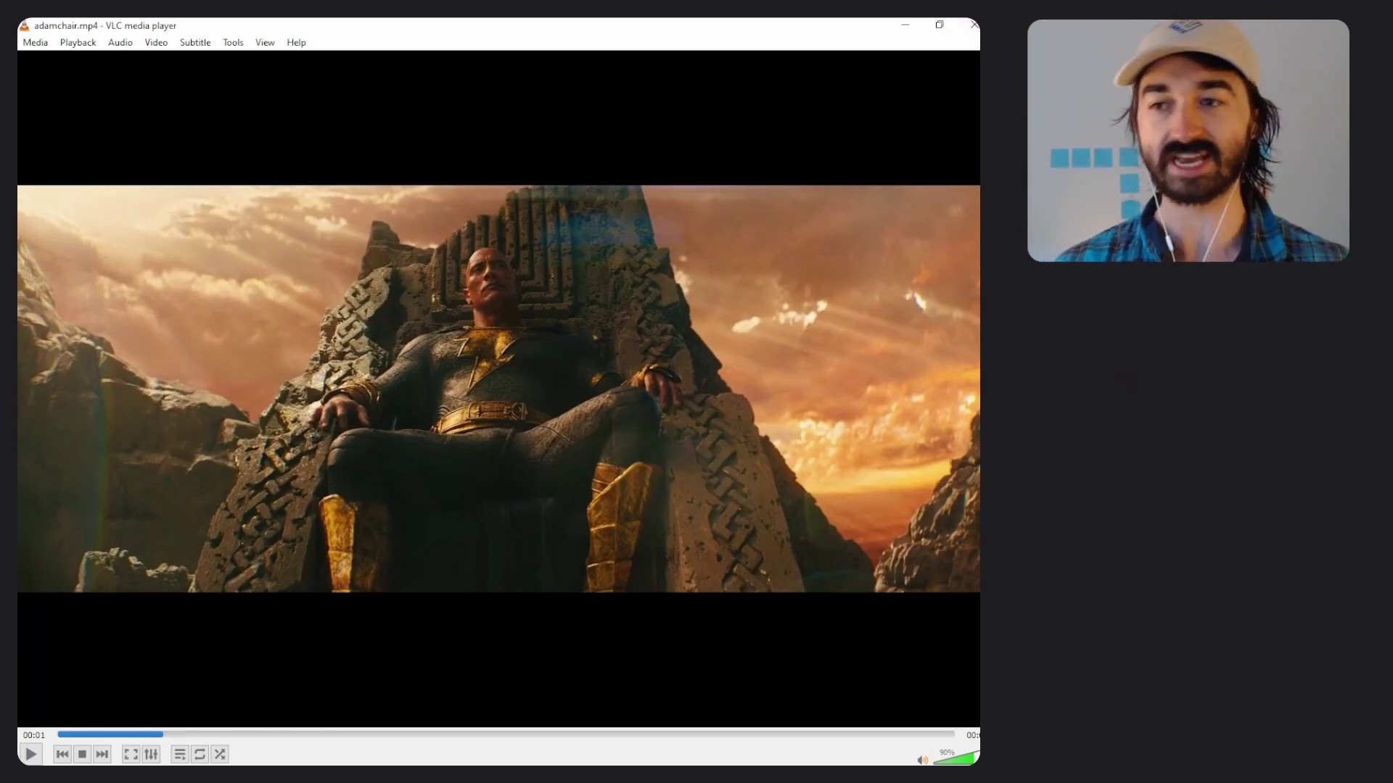
Step: Close the VLC player previewing adamchair.mp4 to bring back the Excalidraw checklist
click(973, 27)
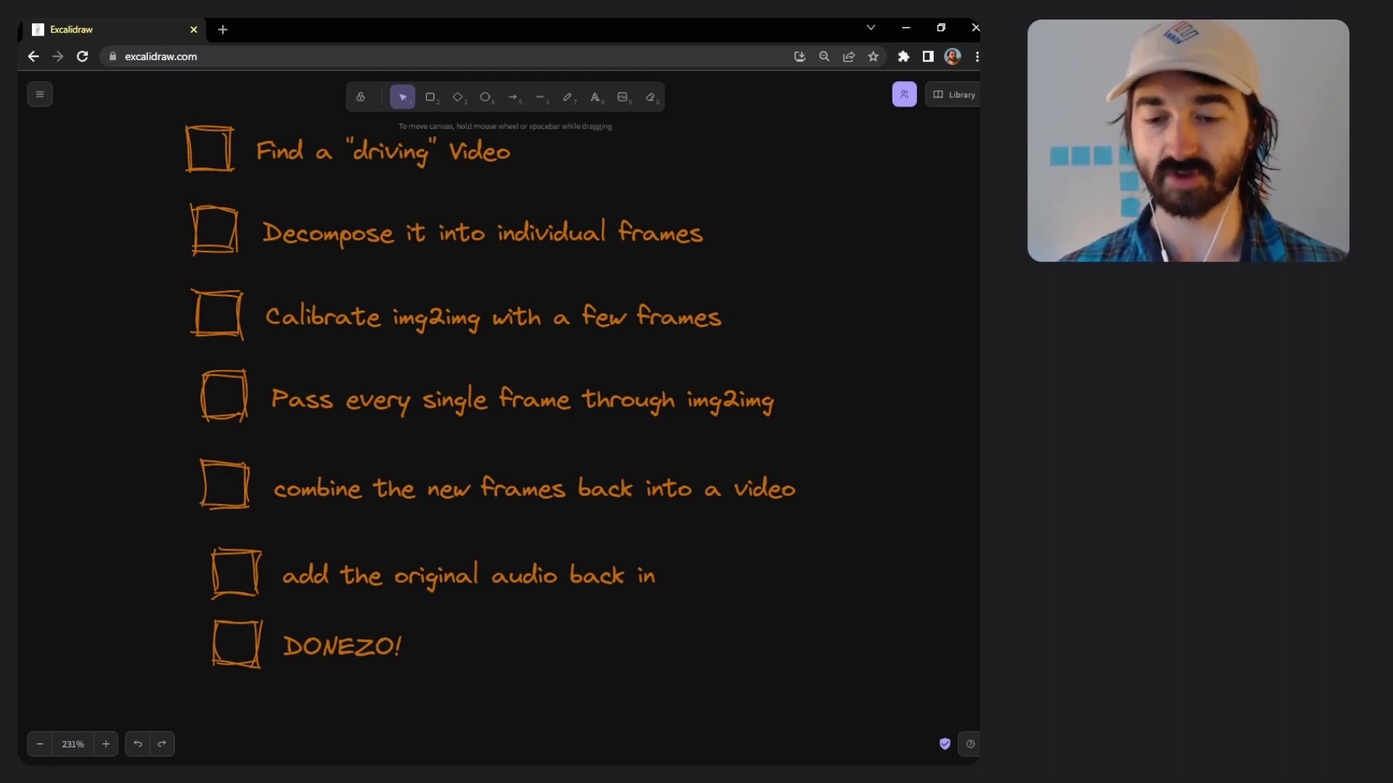
Step: Draw a freehand green check over the 'Find a driving Video' checkbox
click(567, 97)
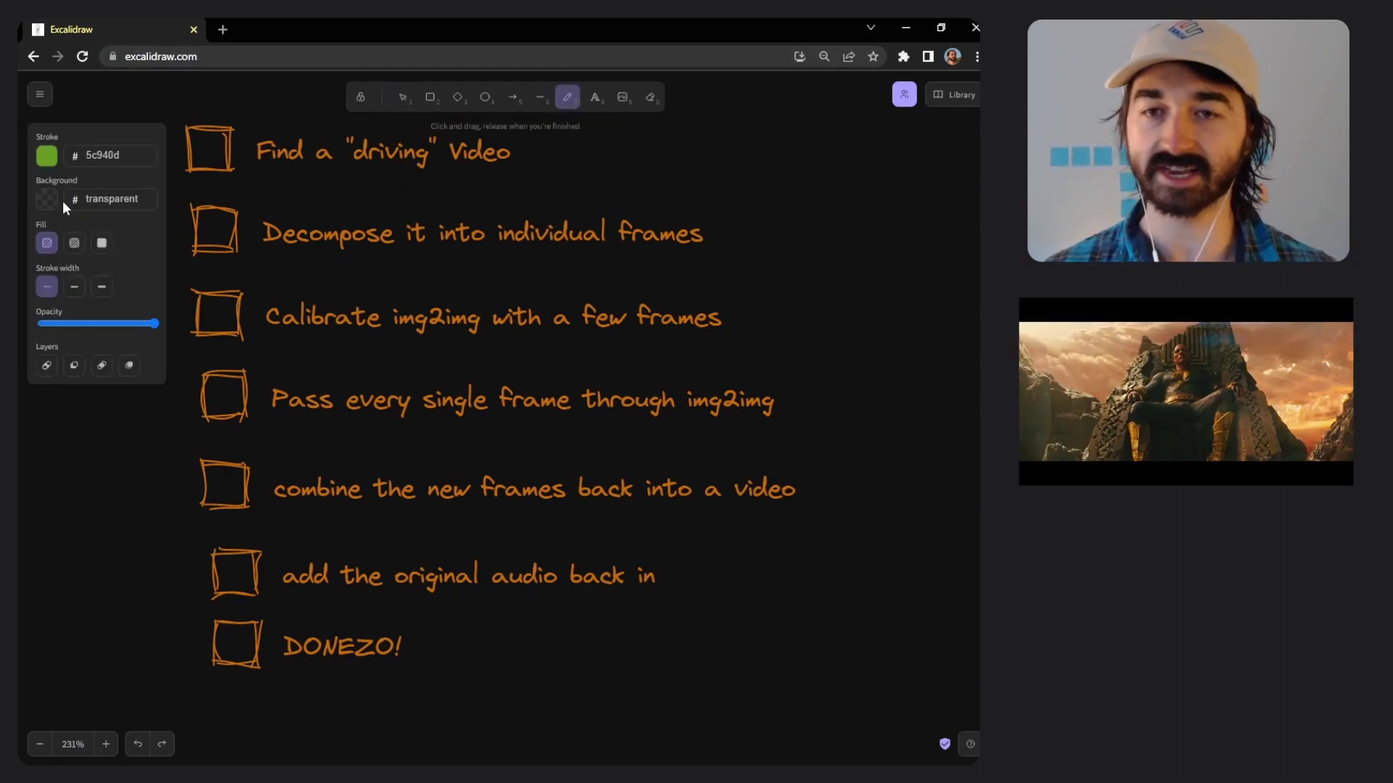
drag(202, 141, 303, 100)
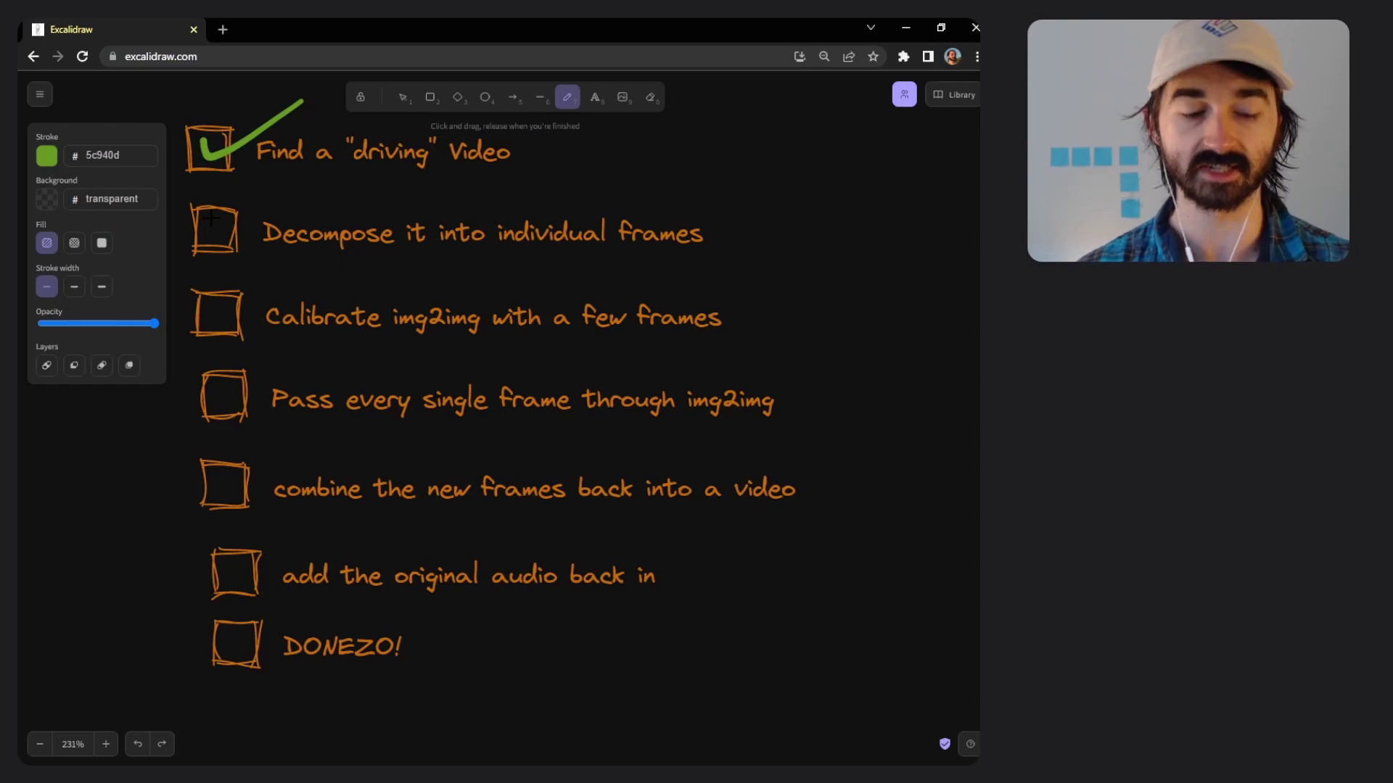
Step: Open ezgif's video converter in a new tab and switch to its Video to PNG tool
click(224, 28)
text(ezgif.com/video-to-jpg)
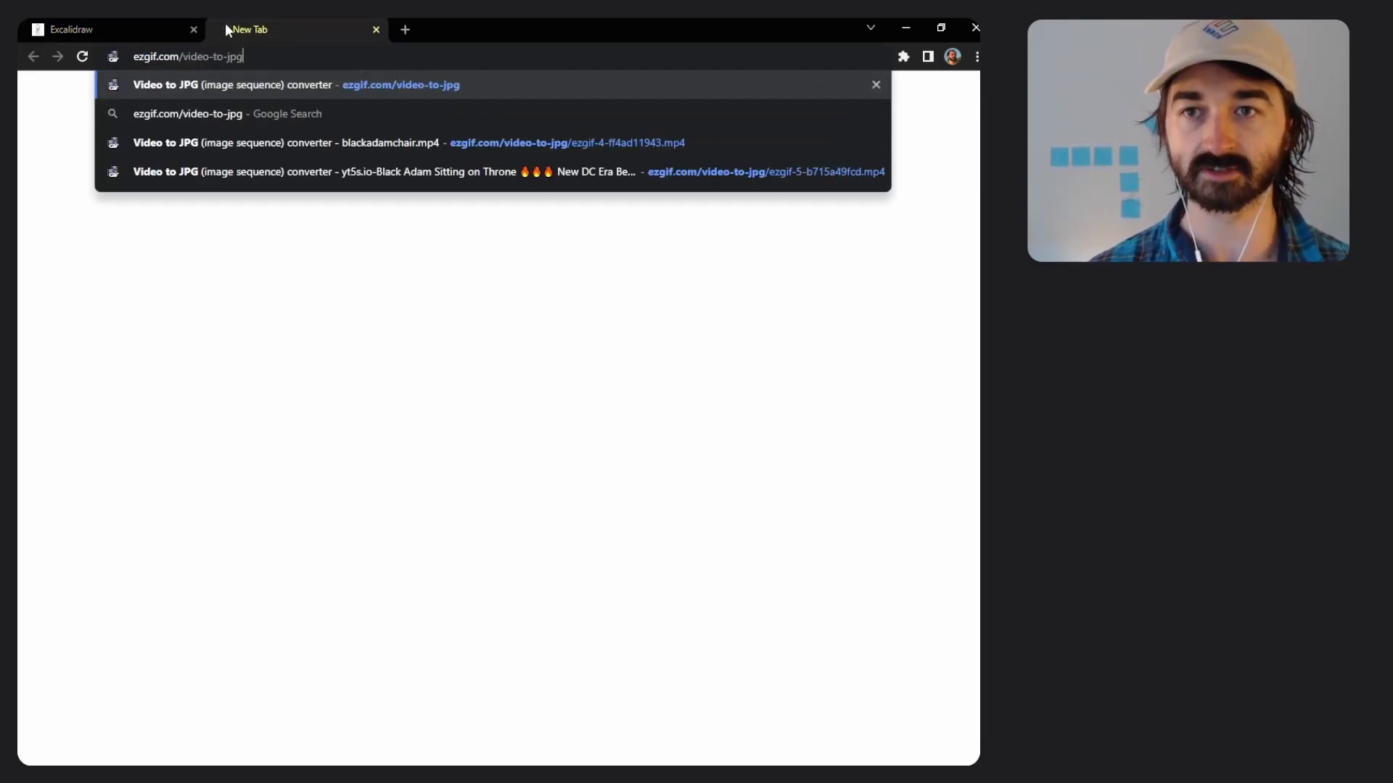
key(Return)
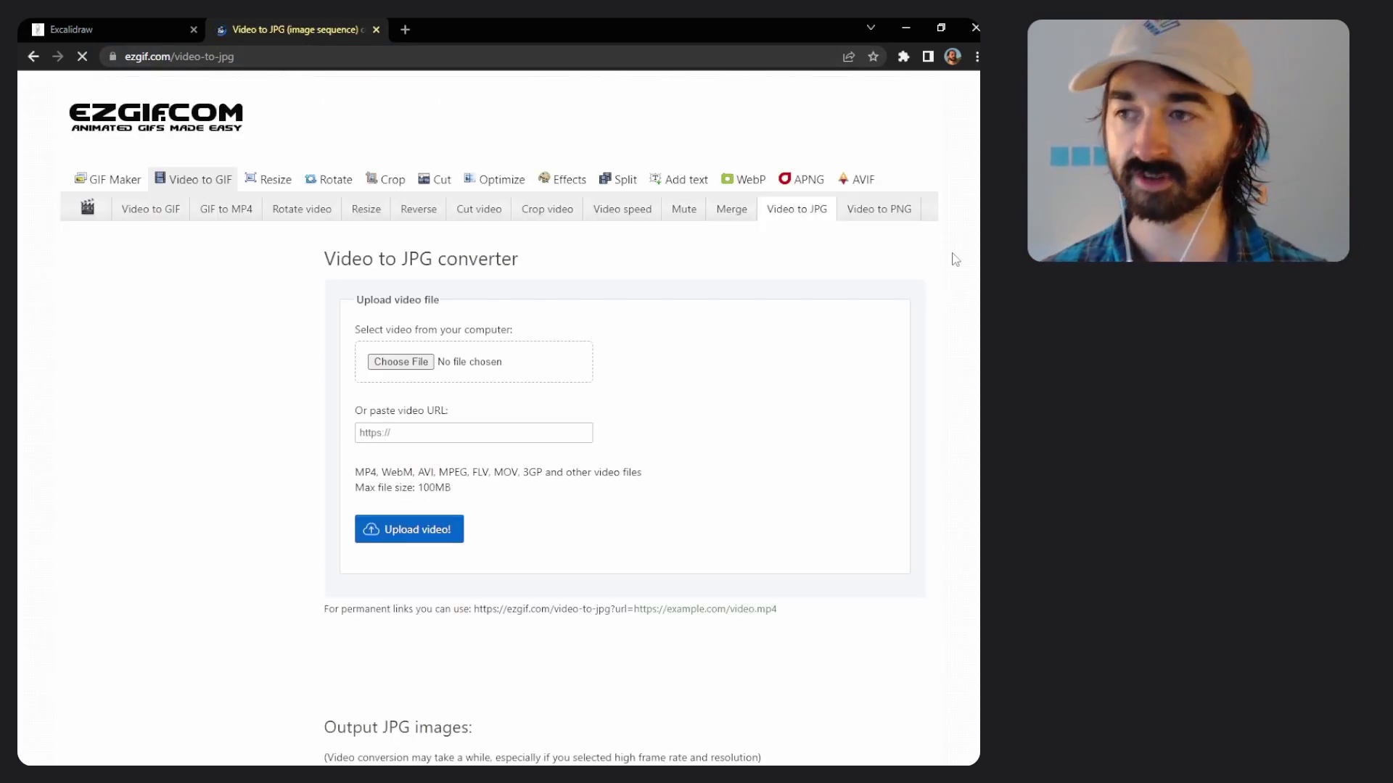
click(893, 216)
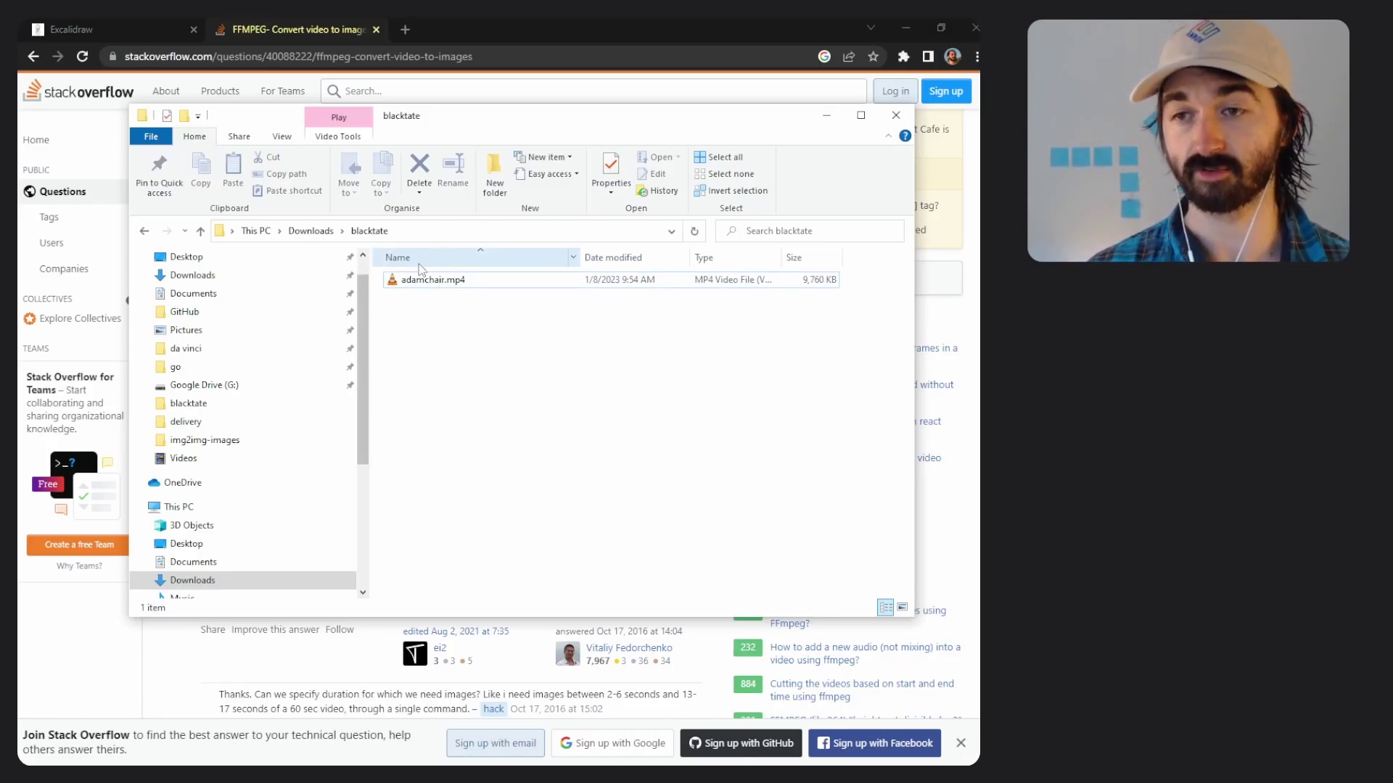
Step: Launch a Command Prompt in the blacktate folder by entering cmd in Explorer's address bar
click(555, 232)
key(ctrl+a)
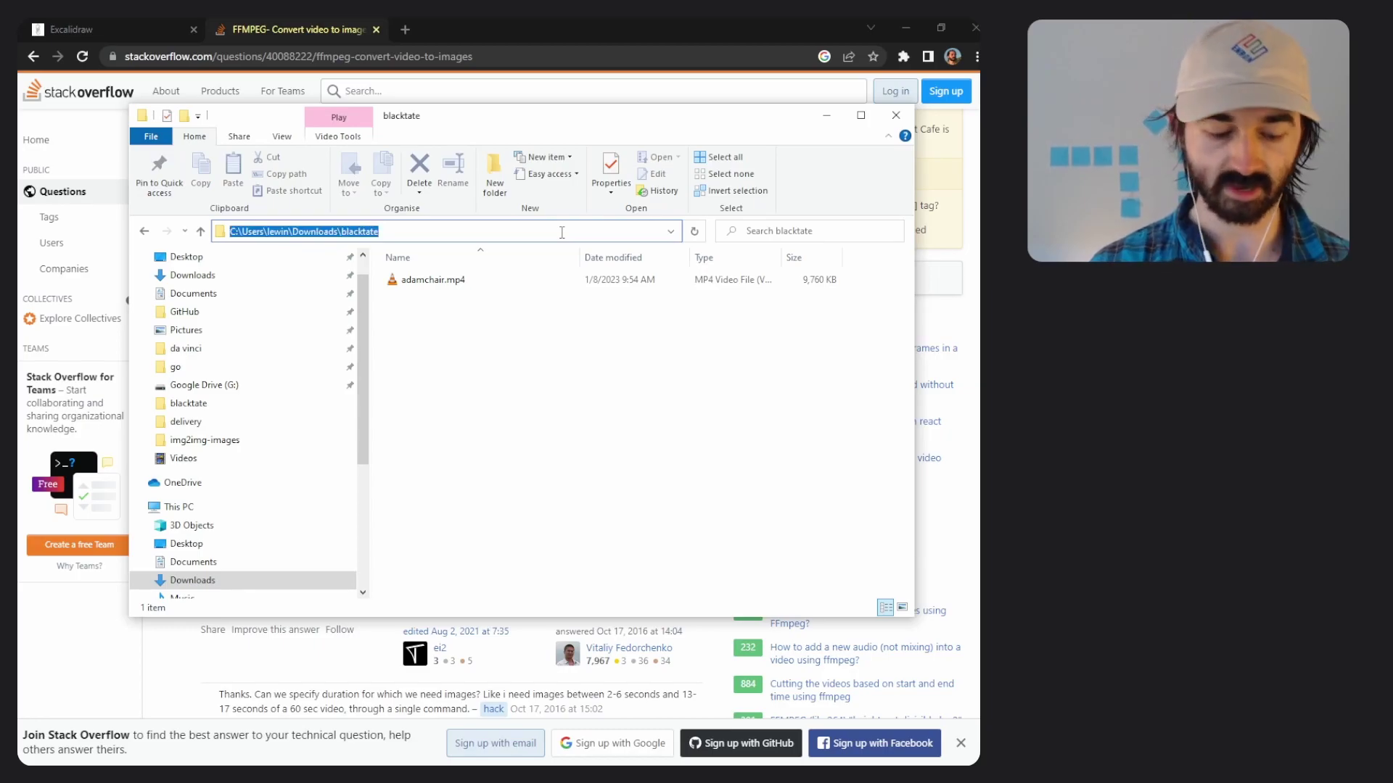
text(cmd)
key(Return)
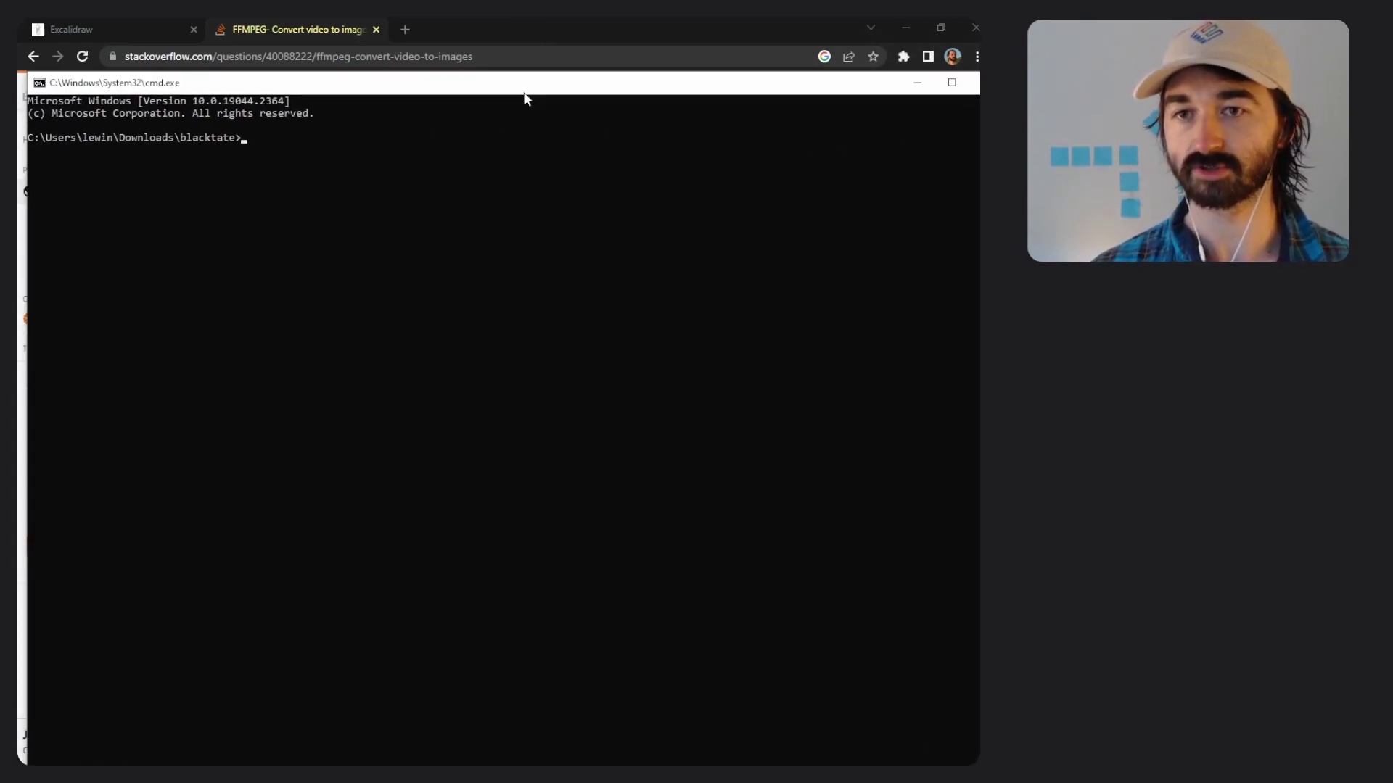
Step: List the folder with dir, maximize the console, and locate FFmpeg with where ffmpeg
text(dir)
key(Return)
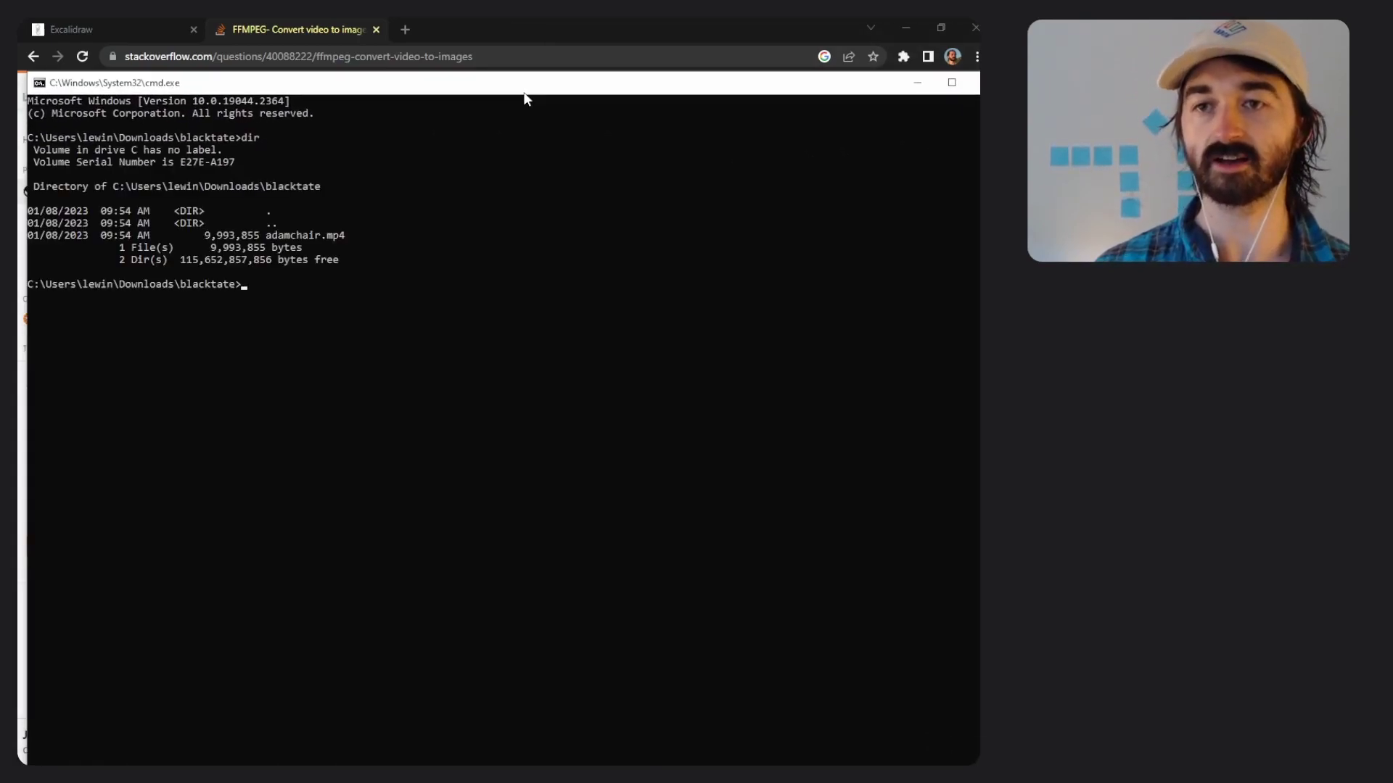
double_click(455, 82)
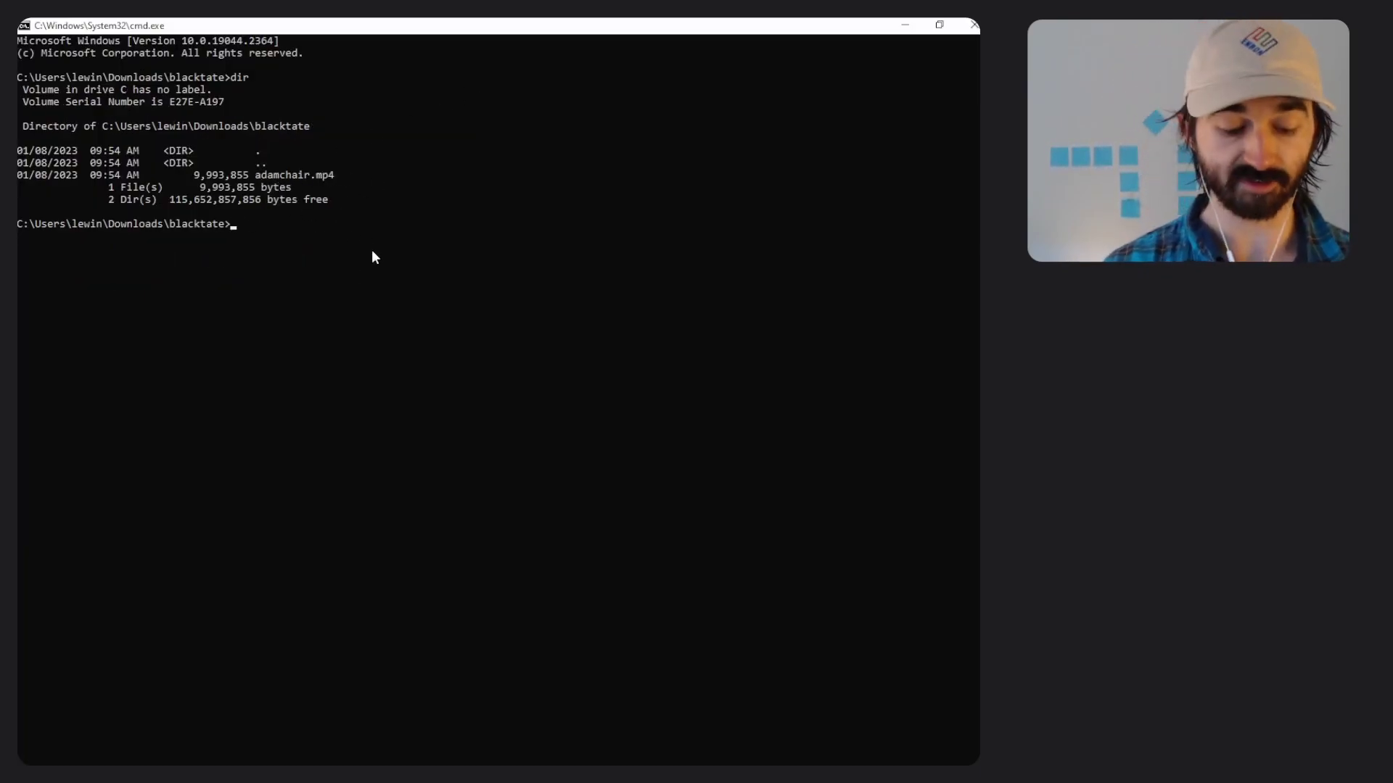
text(where ffmpeg)
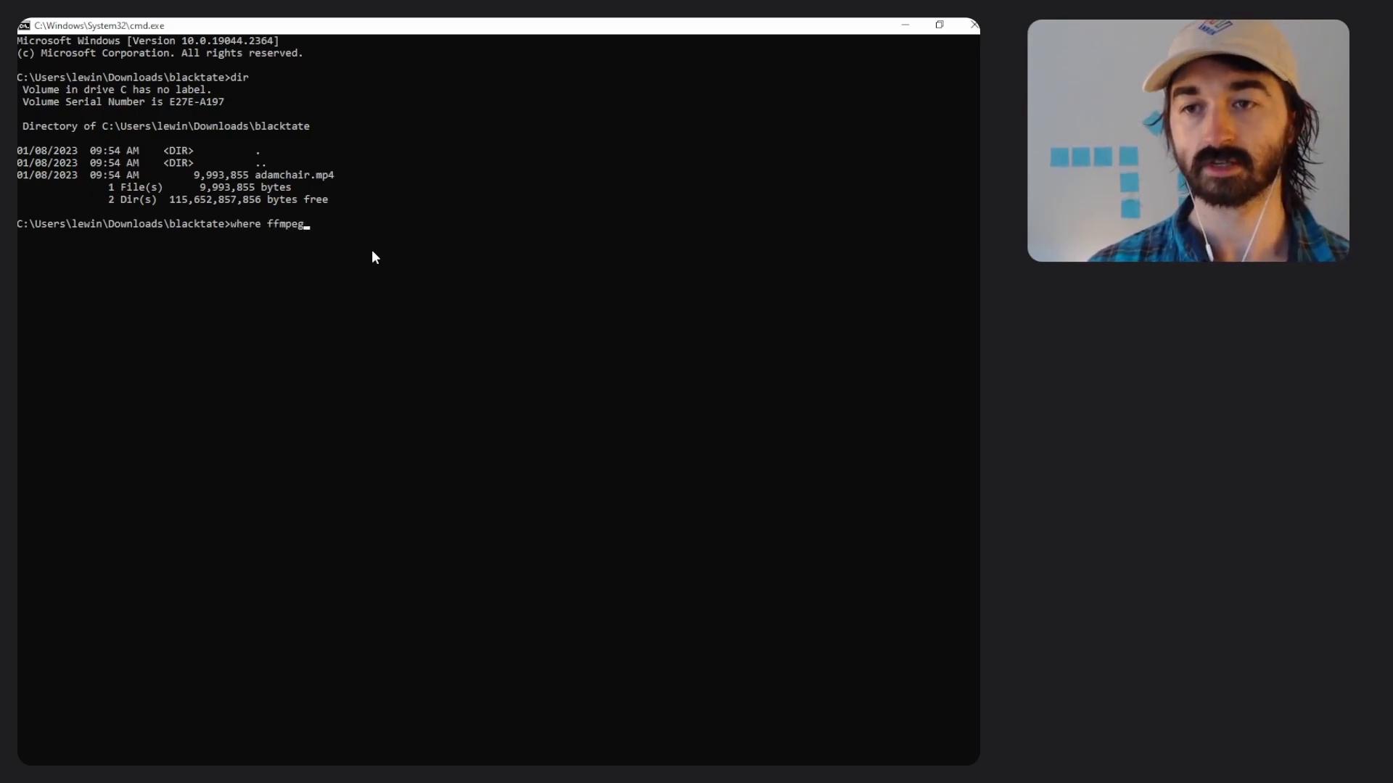
key(Return)
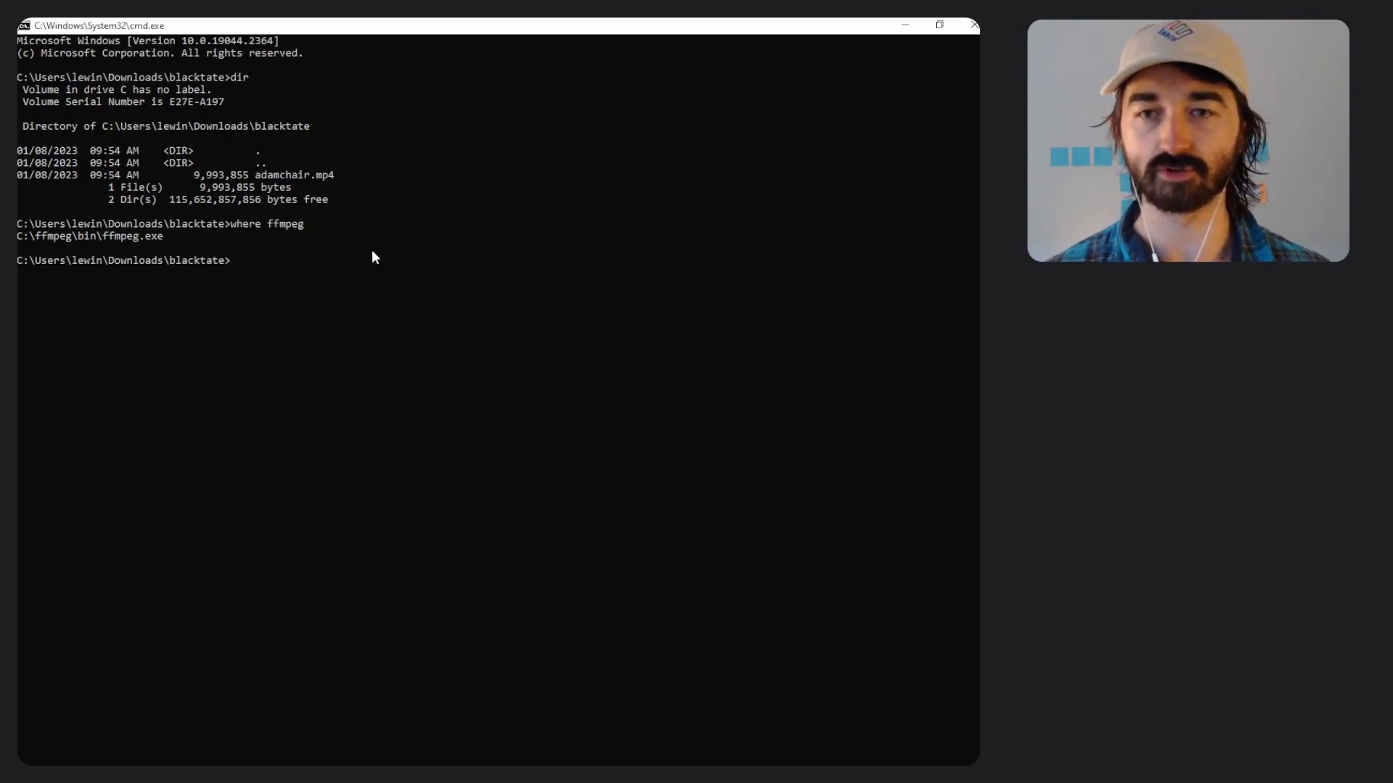
Step: Run ffmpeg -i adamchair.mp4 -vf fps=24 out%03d.png to extract 234 numbered frames
text(ffmpeg -i input.mp4 -vf fps=1 out%d.png)
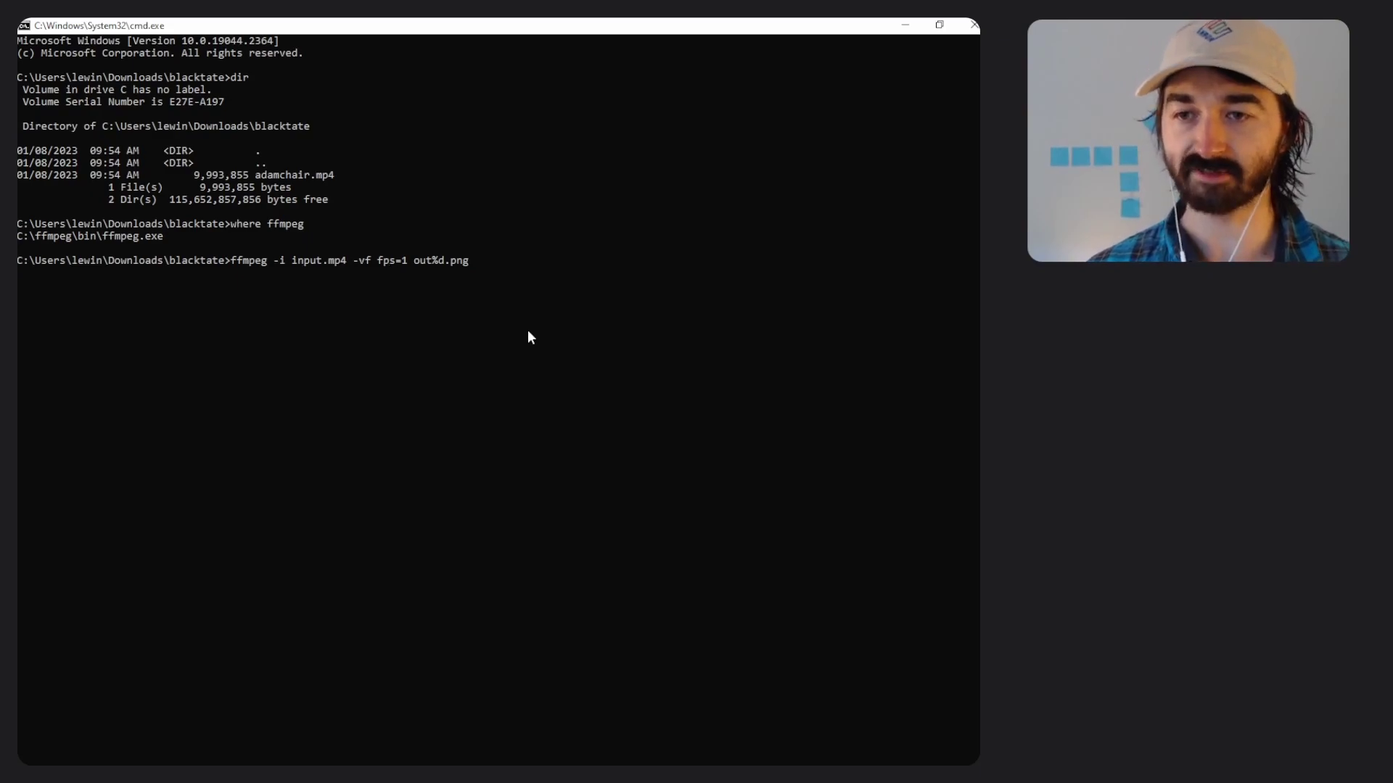
key(Left)
key(Left)
key(Left)
key(Left)
key(Left)
key(Left)
key(Left)
key(Left)
key(Left)
key(Left)
key(Left)
key(Left)
key(Left)
key(Left)
key(Left)
key(Left)
key(Left)
key(Left)
key(Left)
key(Left)
key(BackSpace)
key(BackSpace)
key(BackSpace)
key(BackSpace)
key(BackSpace)
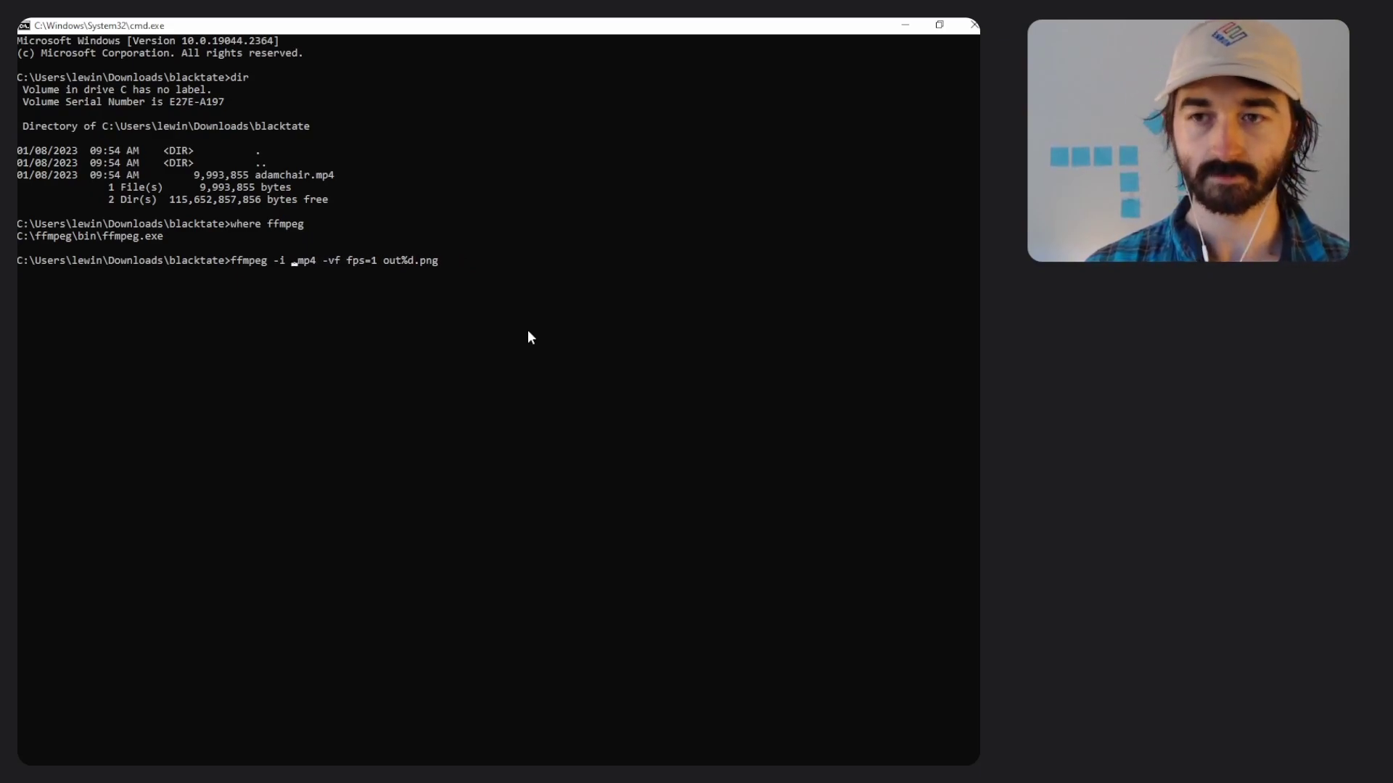
text(adamchair)
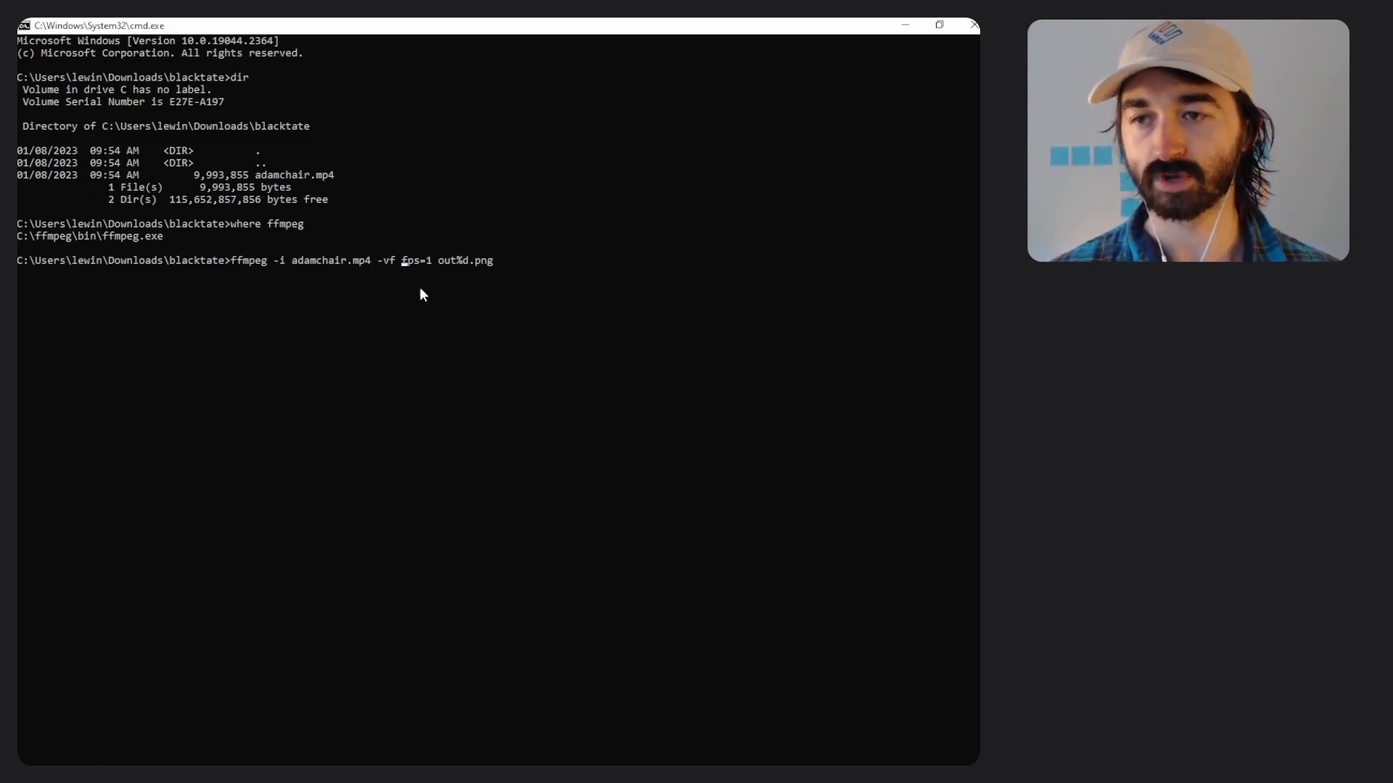
key(BackSpace)
text(24)
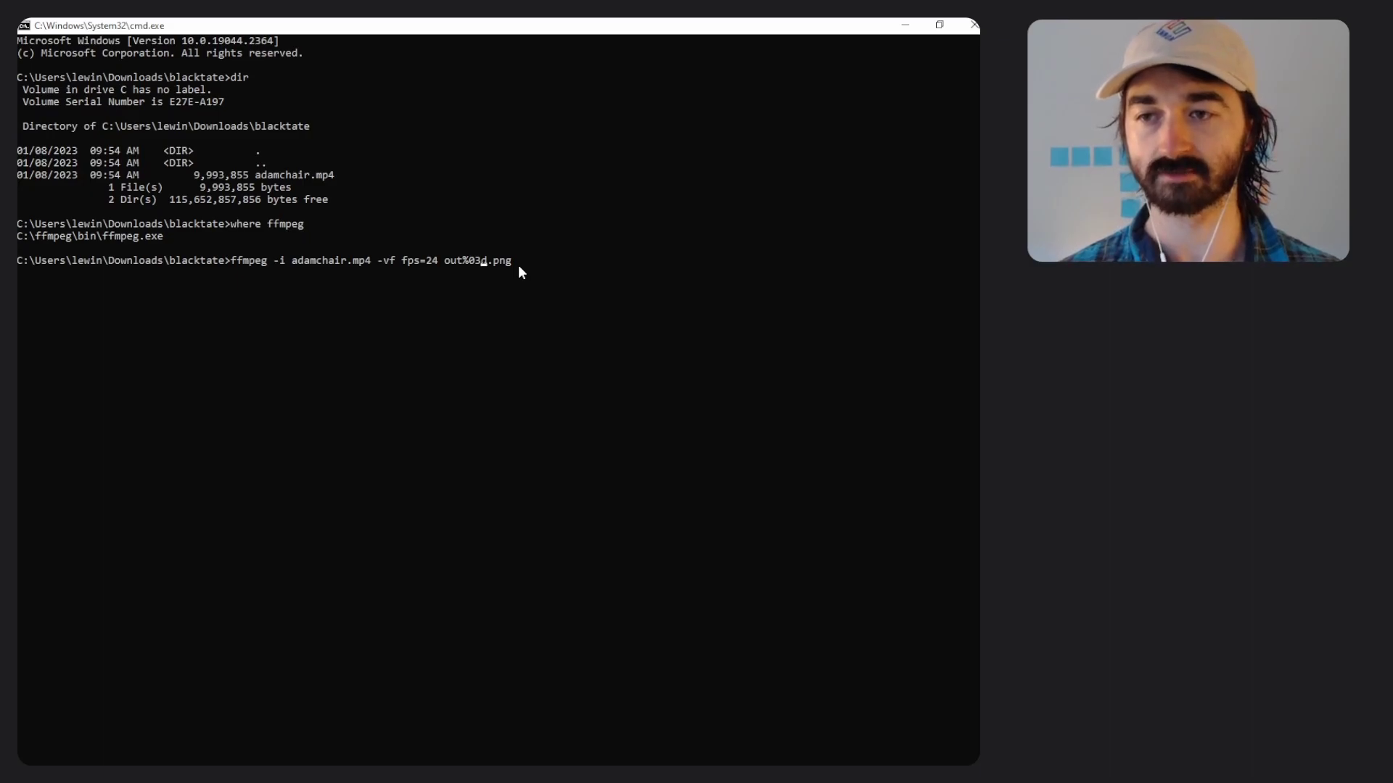
key(Return)
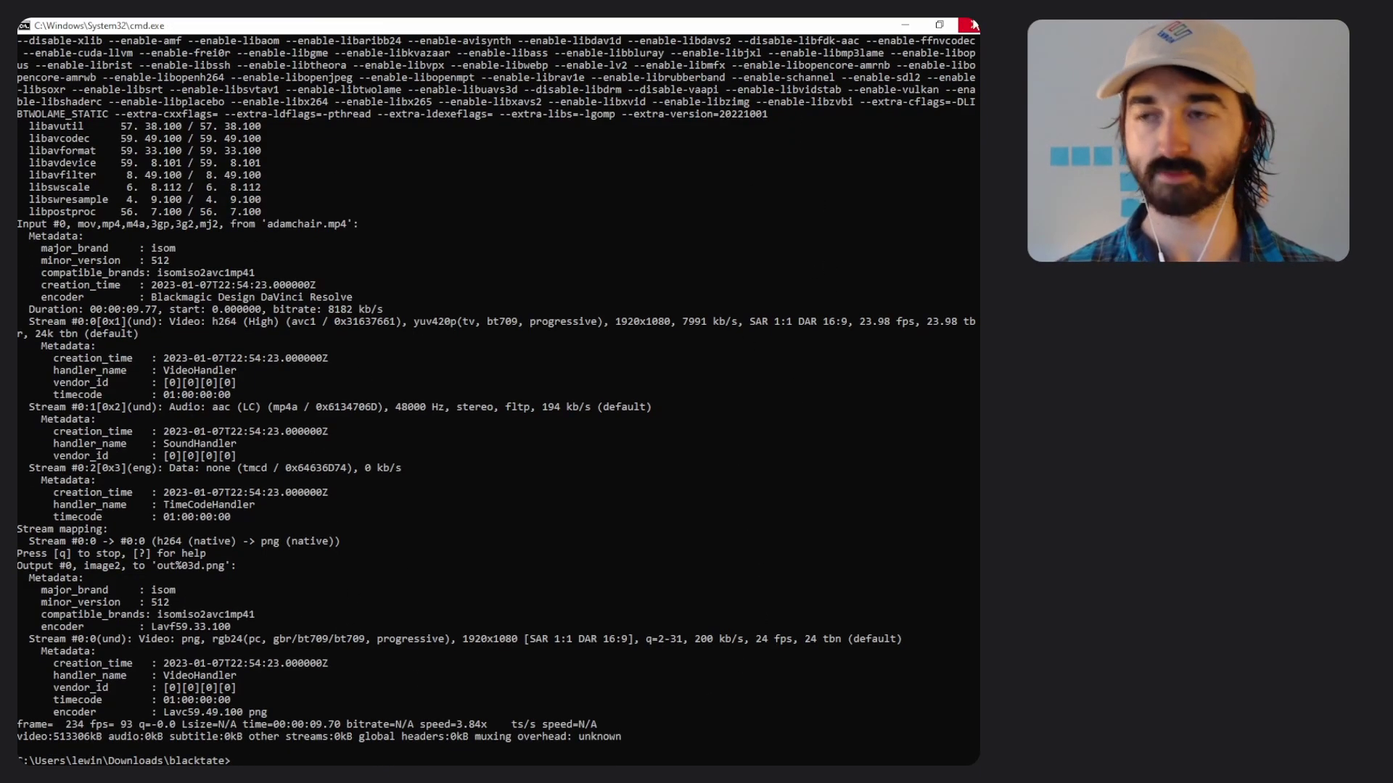
Step: Close the console and flip through several extracted frames starting at out008.png
click(904, 23)
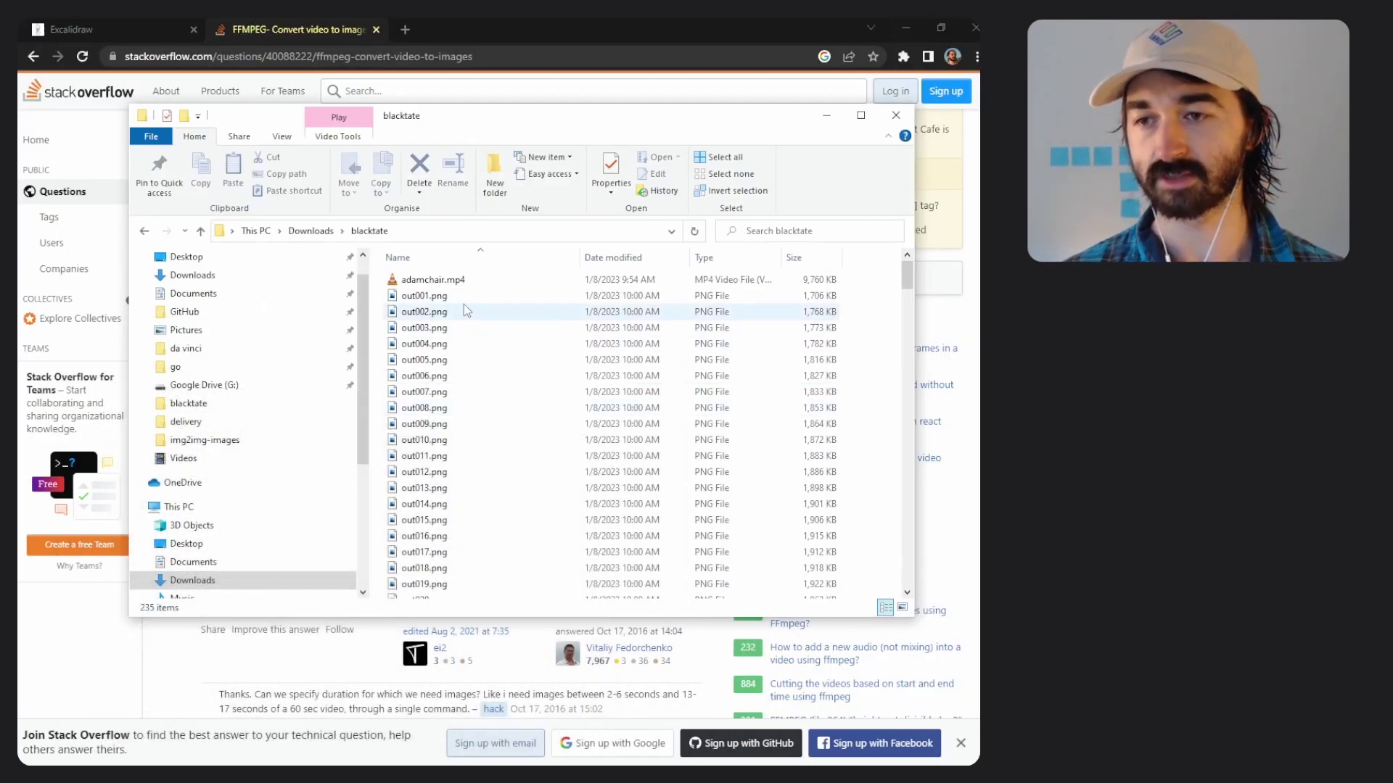
double_click(464, 407)
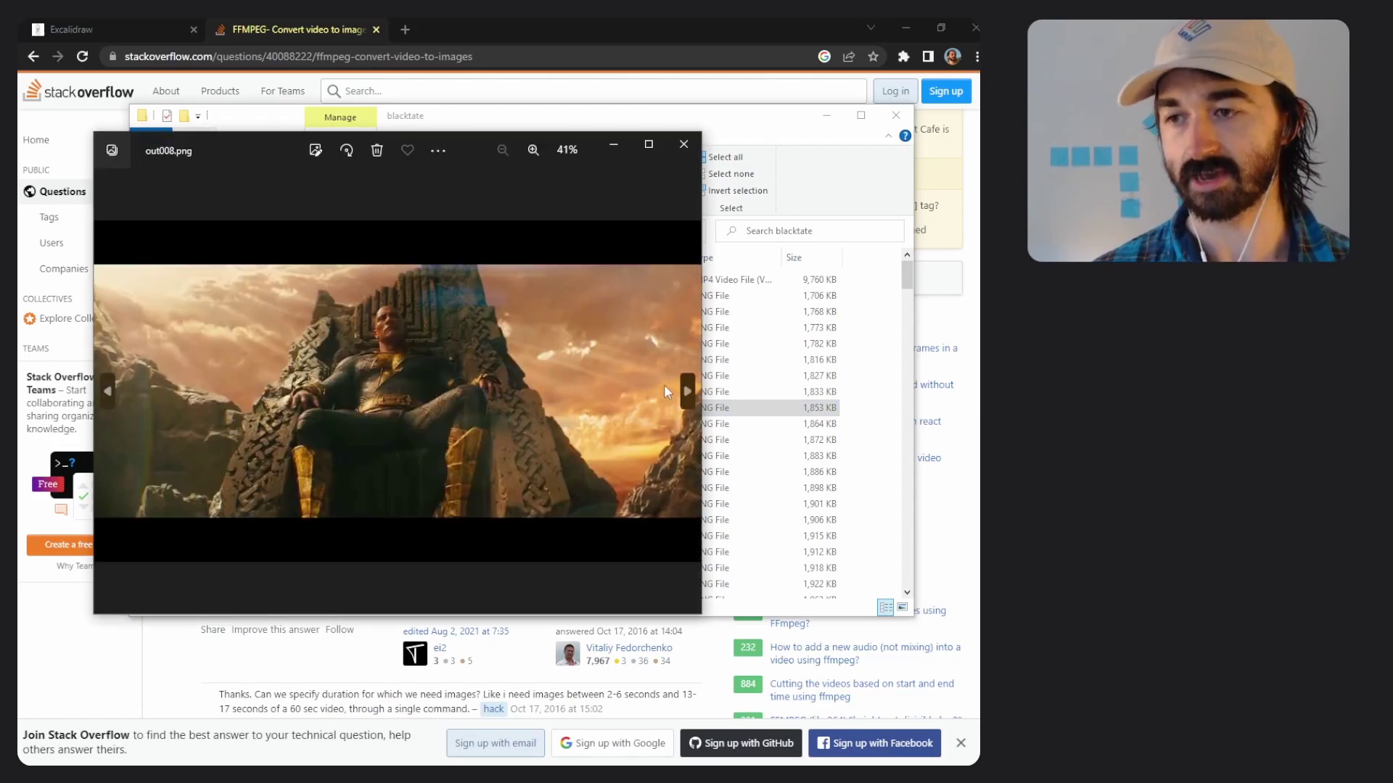
click(687, 391)
click(687, 391)
click(687, 391)
click(687, 391)
click(687, 391)
click(687, 391)
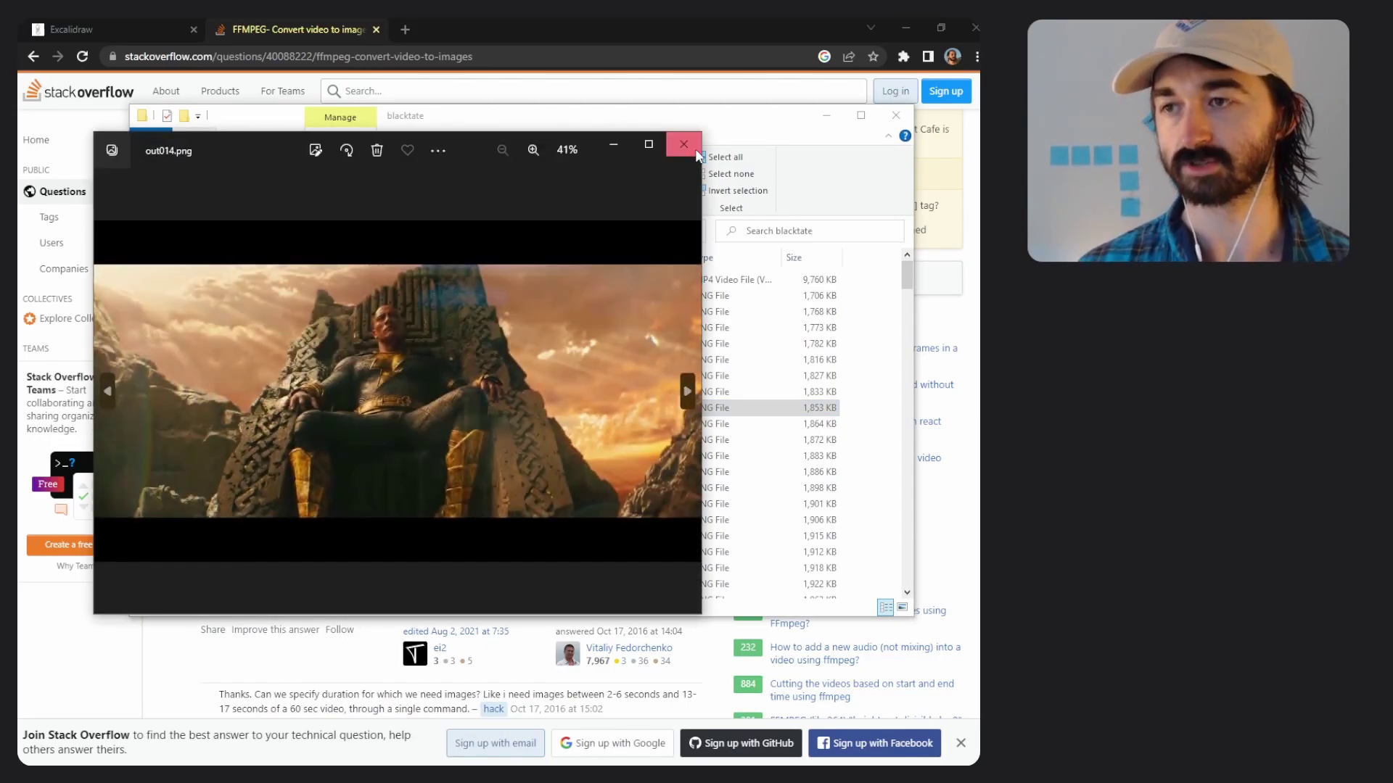
click(696, 154)
Step: Move all PNG frames into a new png subfolder and view out001.png there
drag(907, 276, 907, 551)
key(ctrl+a)
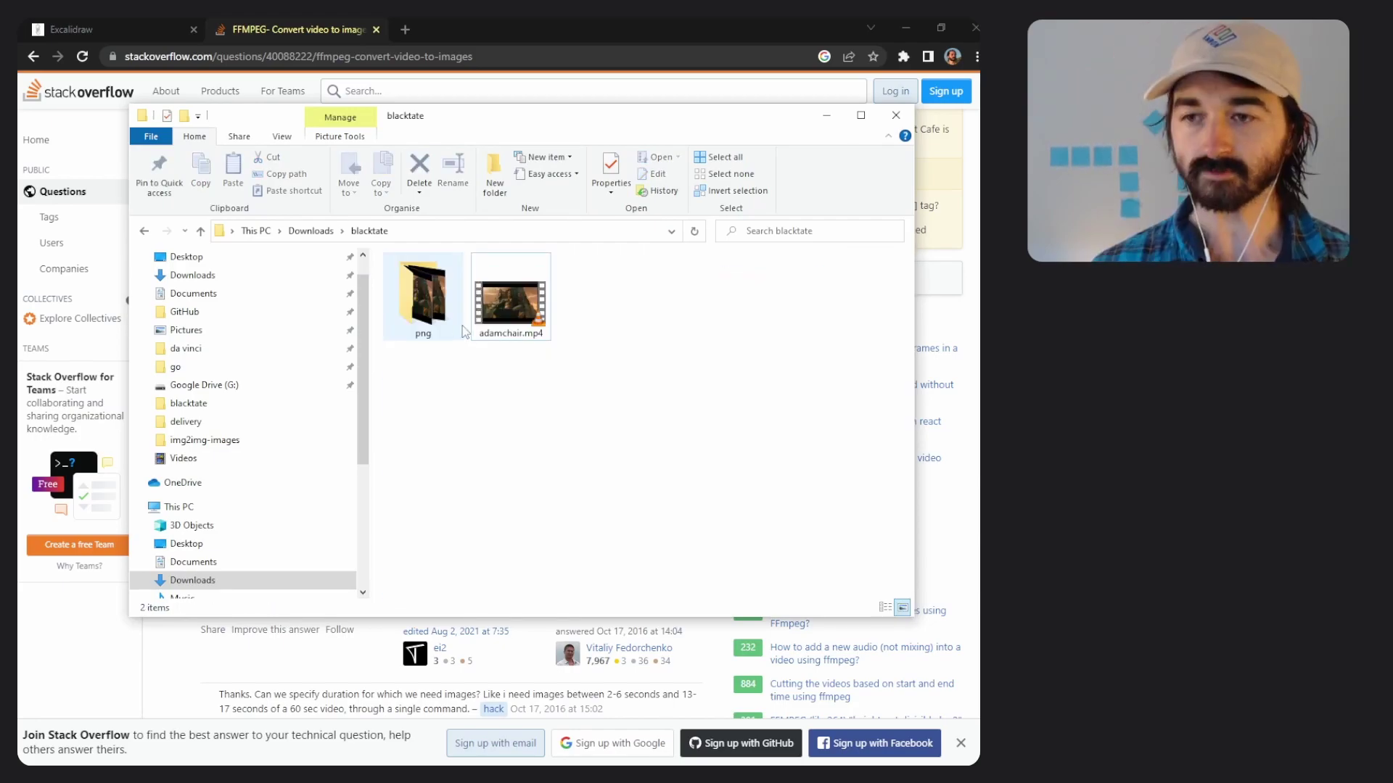
double_click(419, 303)
double_click(449, 320)
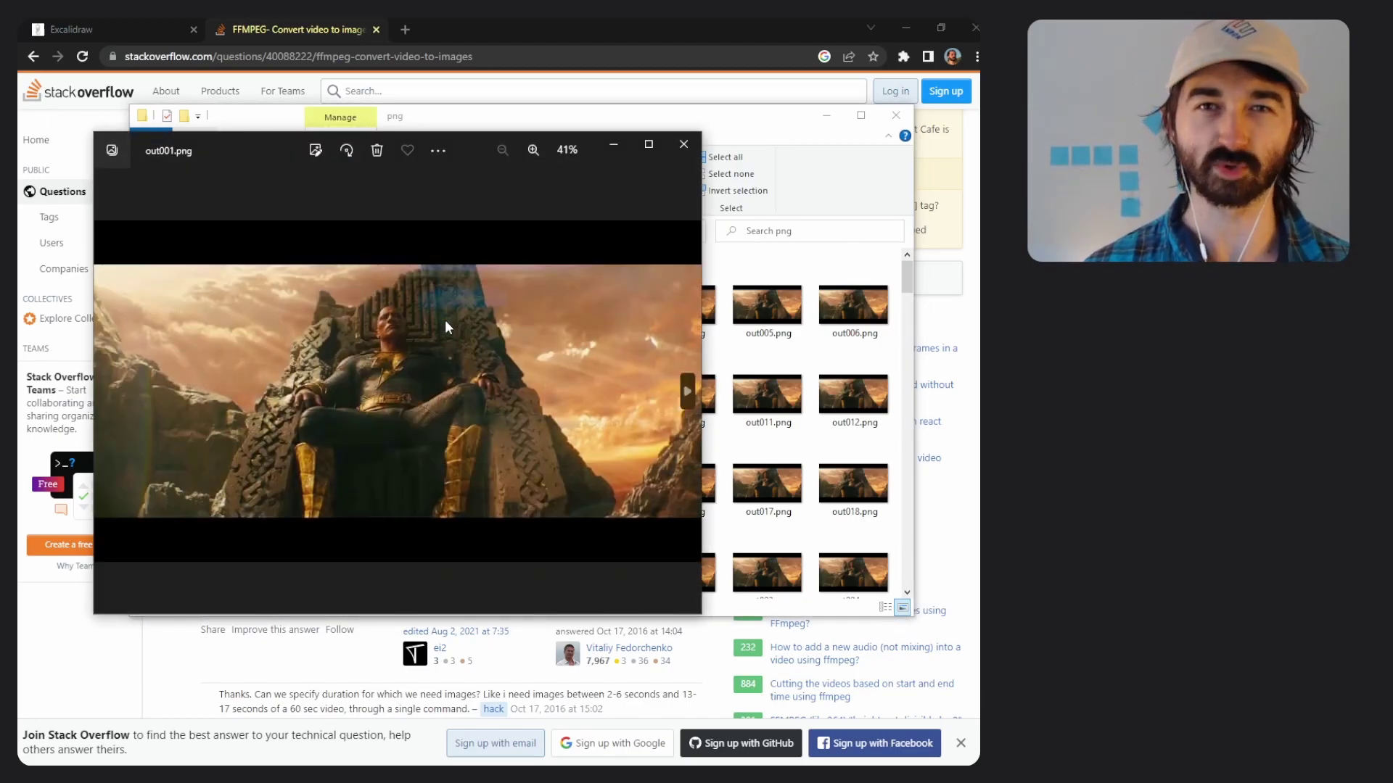
Step: Close the frame viewer and open the Birme bulk image resizer in a new tab
click(683, 144)
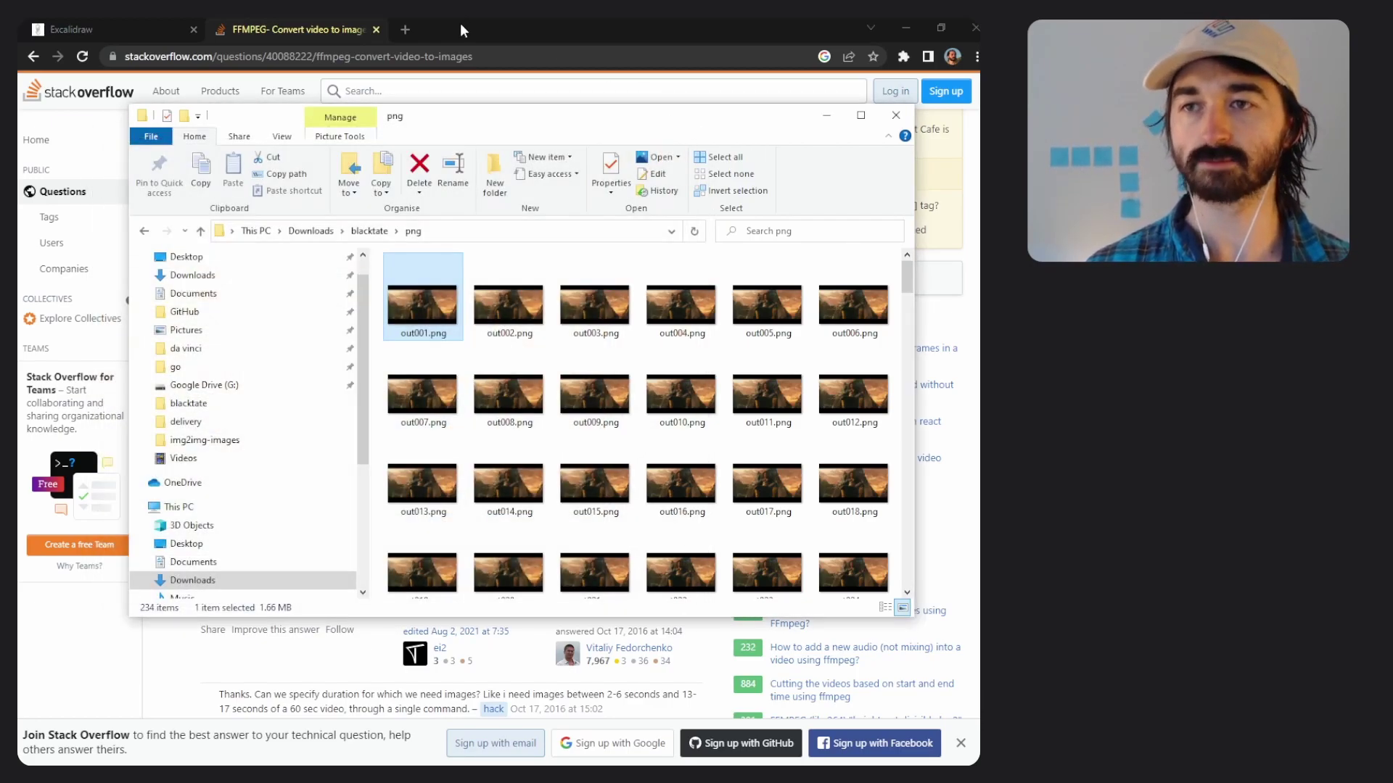
click(405, 29)
text(birme)
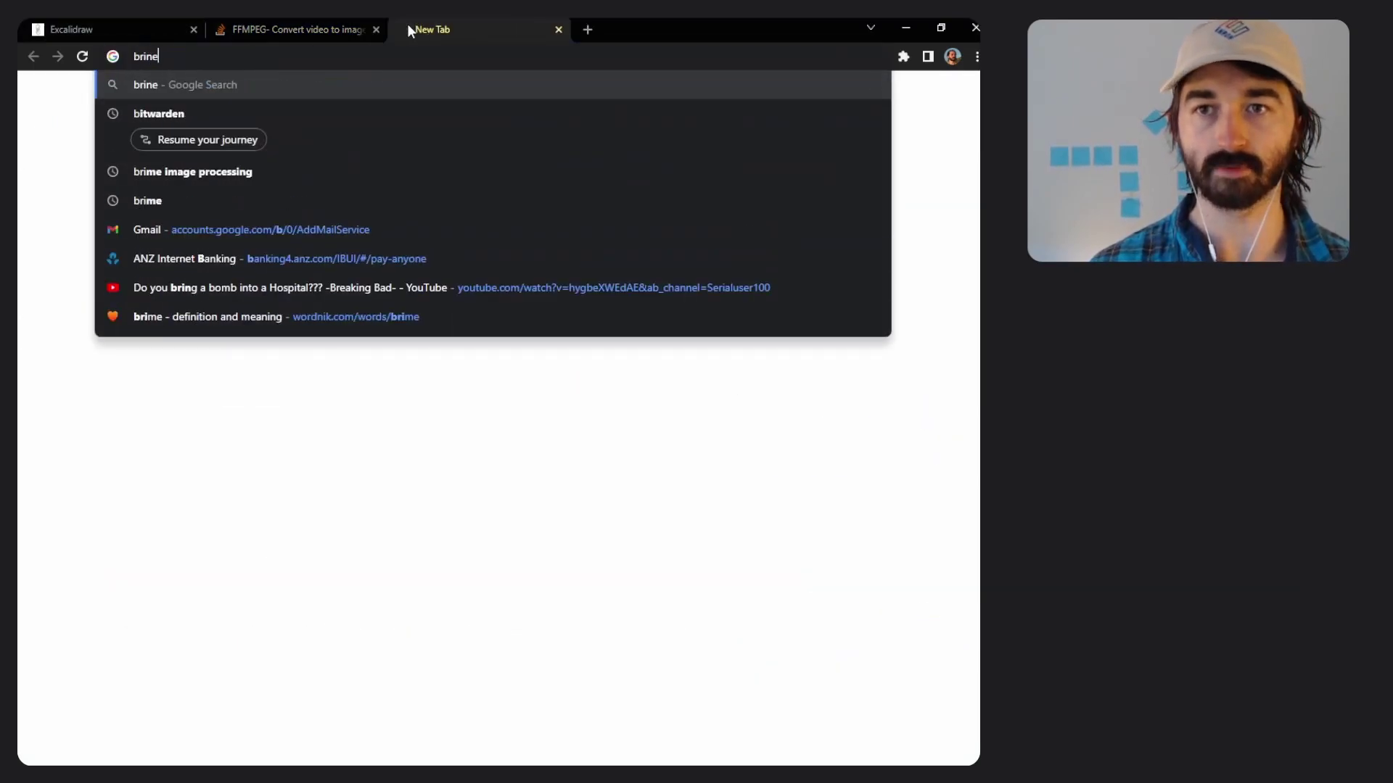
key(Return)
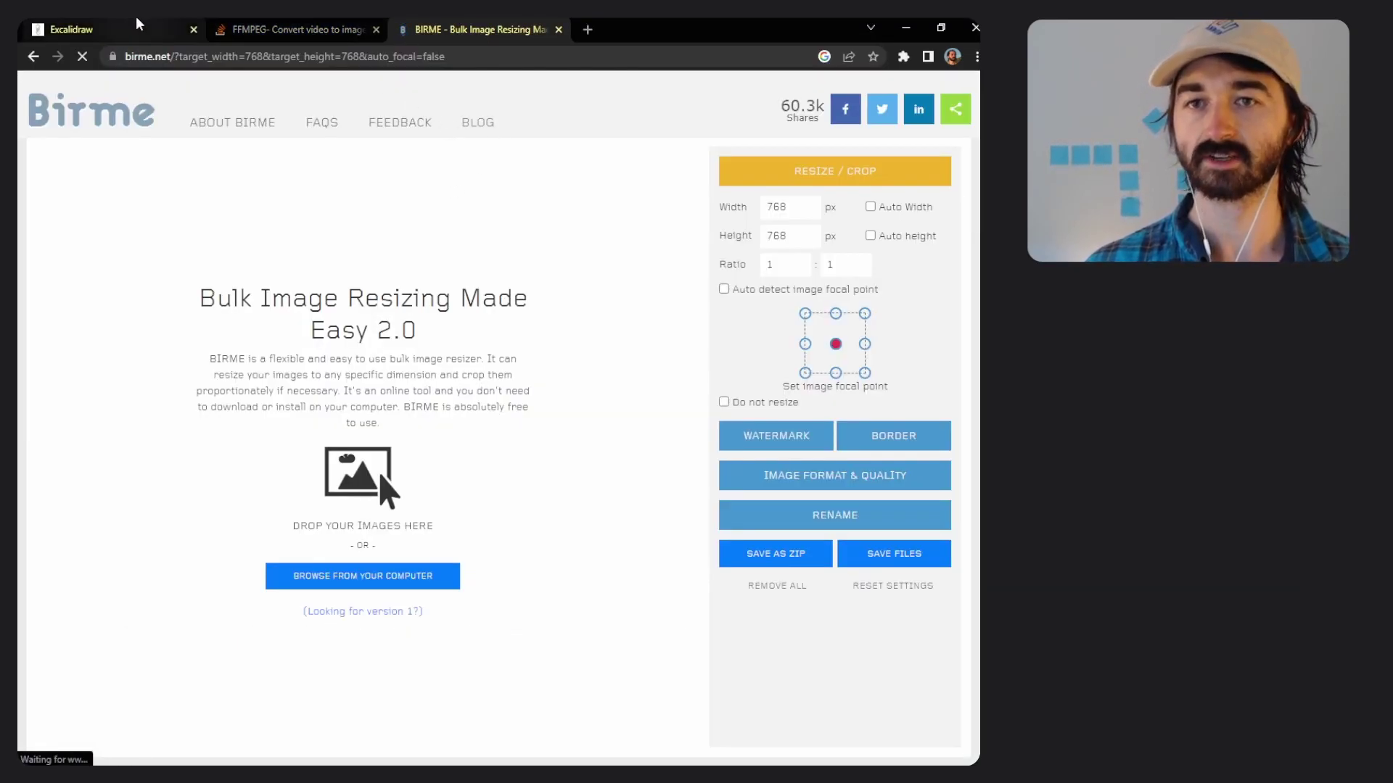
Step: Select all 234 frames in the png folder and drop them onto Birme's 768 × 768 resizer
click(147, 26)
click(299, 32)
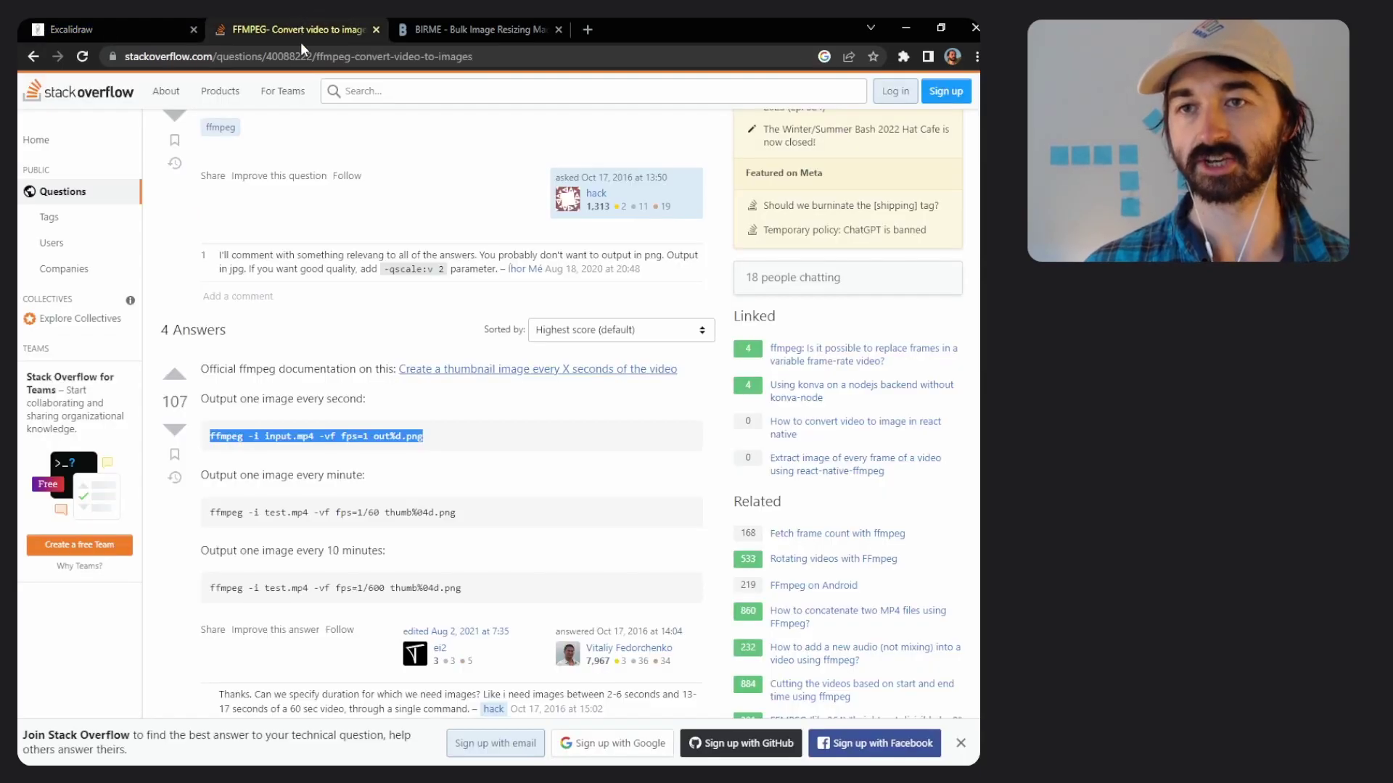
key(alt+Tab)
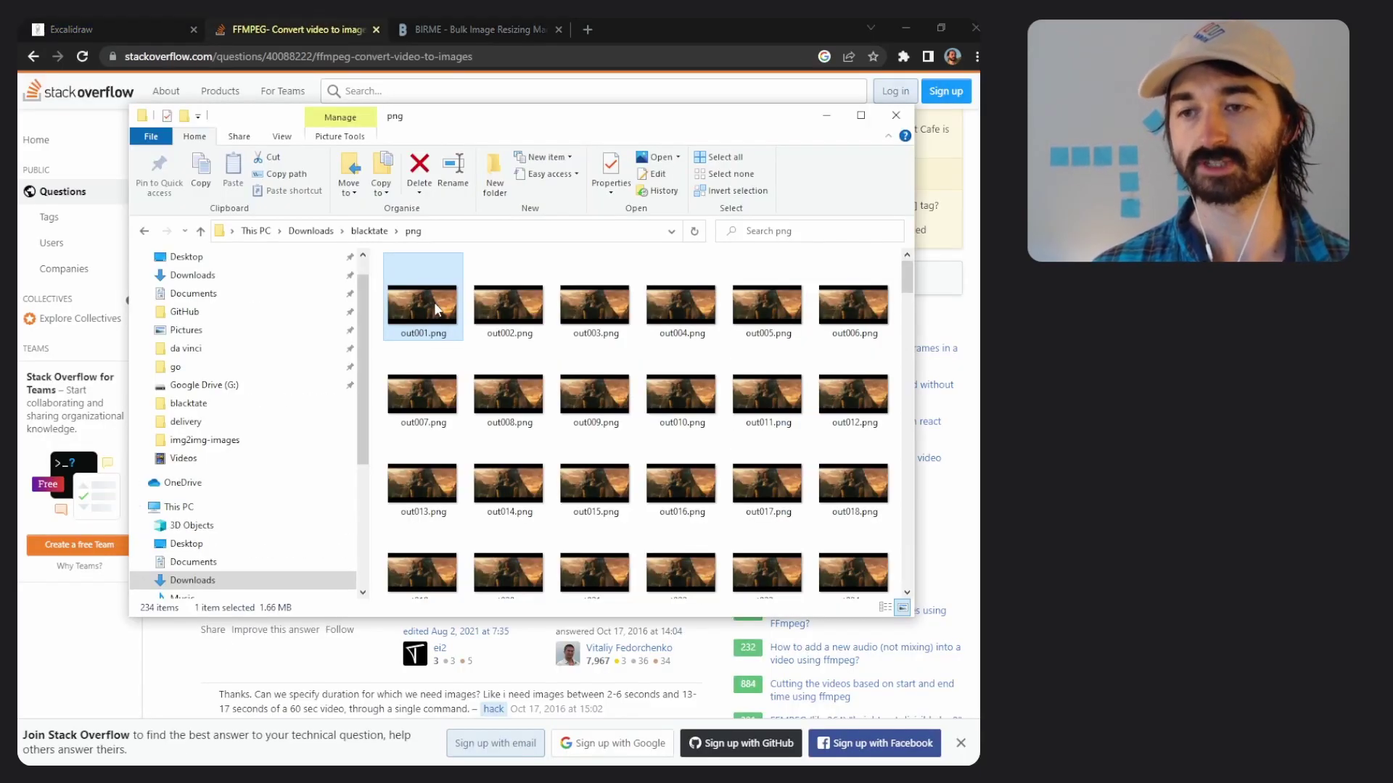
key(ctrl+a)
click(464, 29)
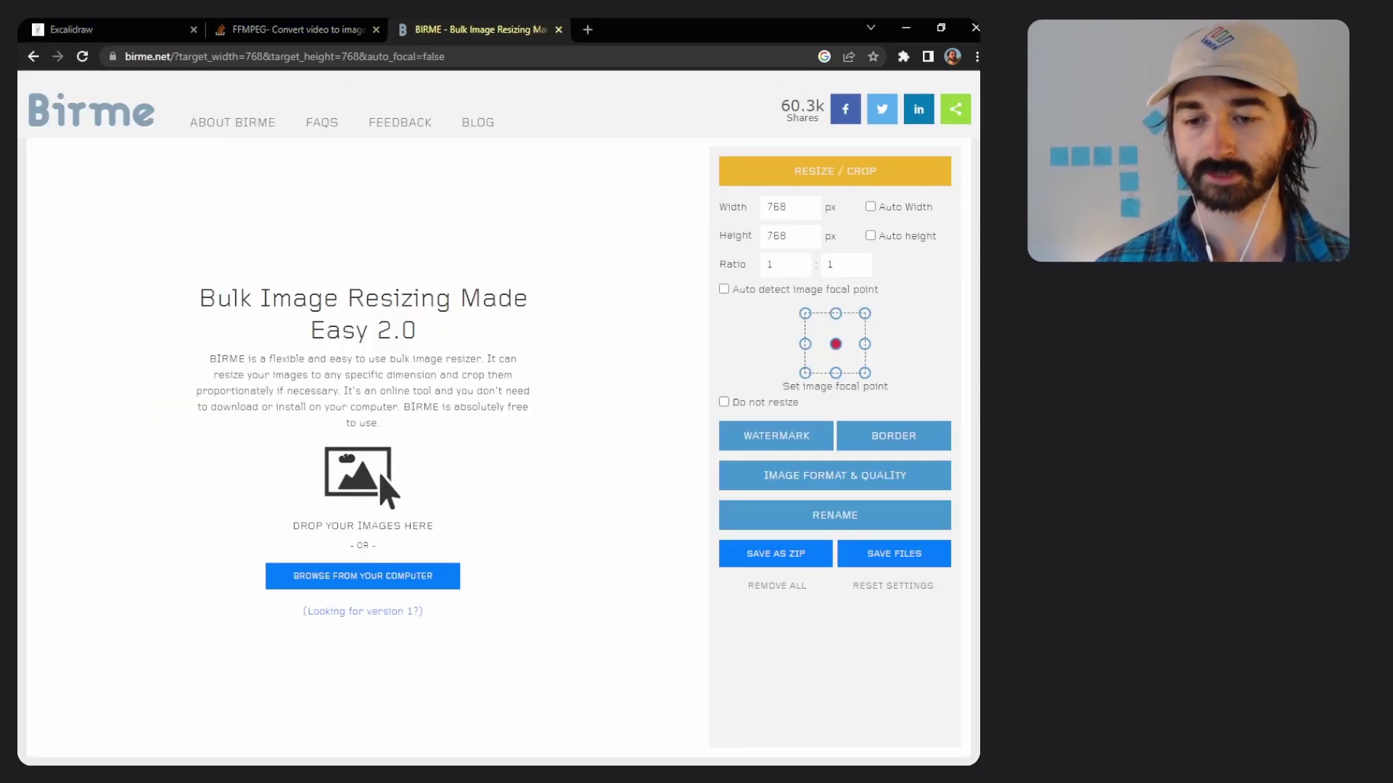
key(alt+Tab)
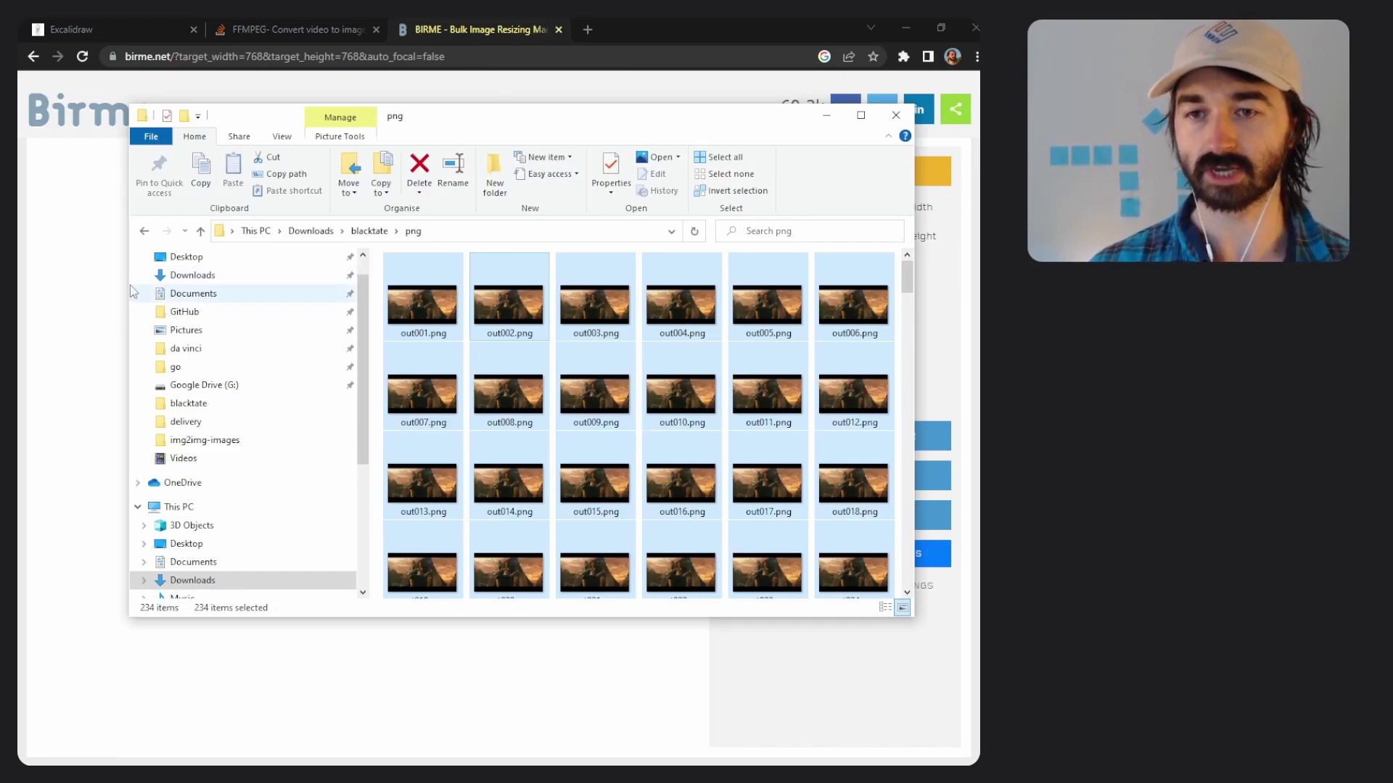
drag(144, 285, 438, 300)
drag(733, 327, 248, 362)
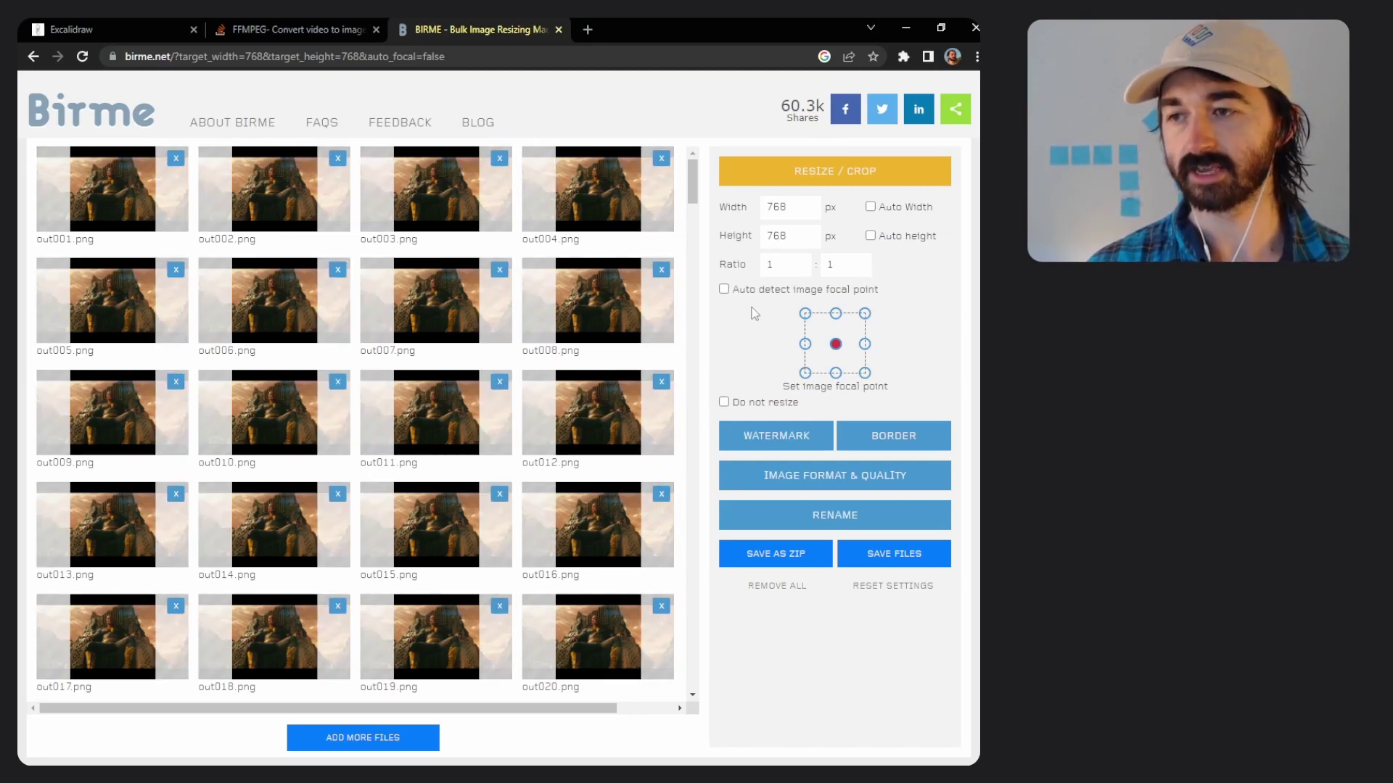
Step: Save the 768 × 768 frames as birme-768x768.zip, focal-point detection left off, and open it
click(724, 289)
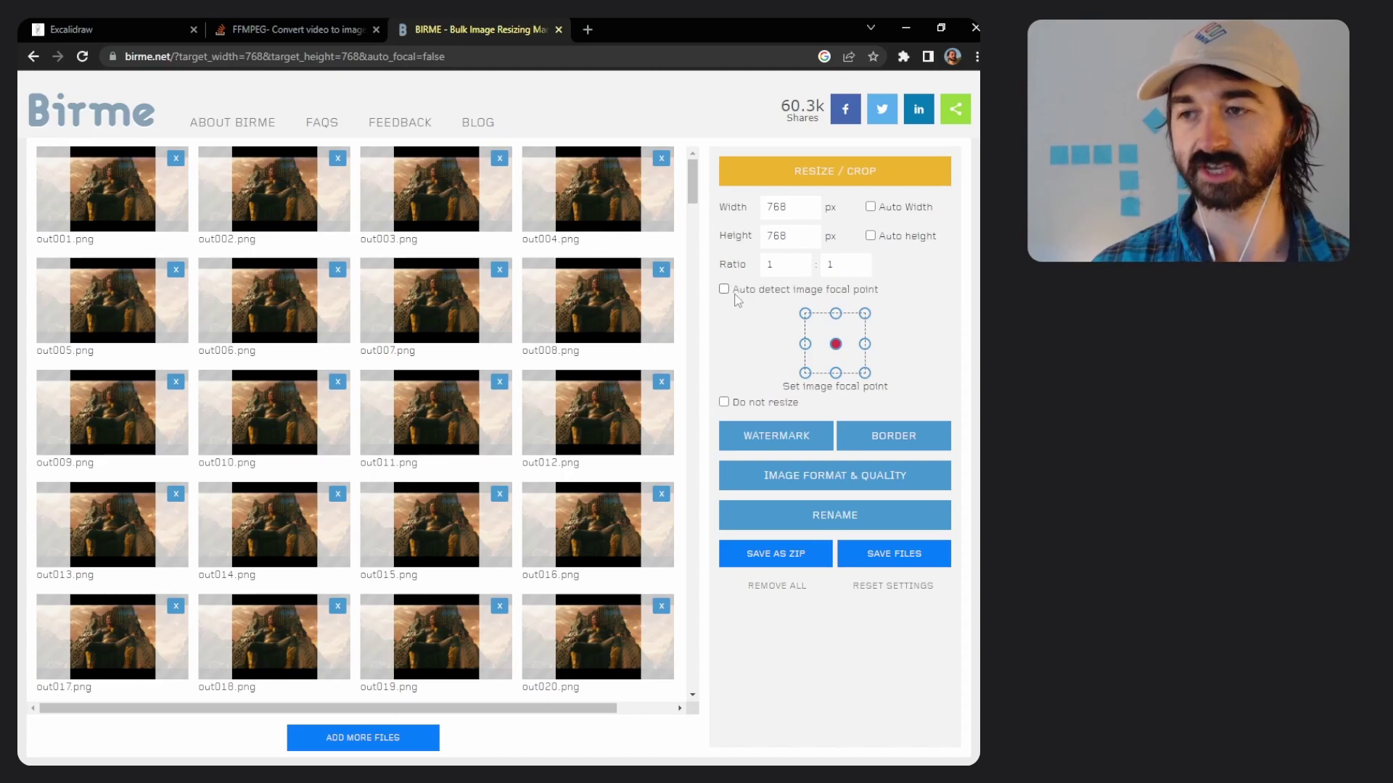
click(725, 290)
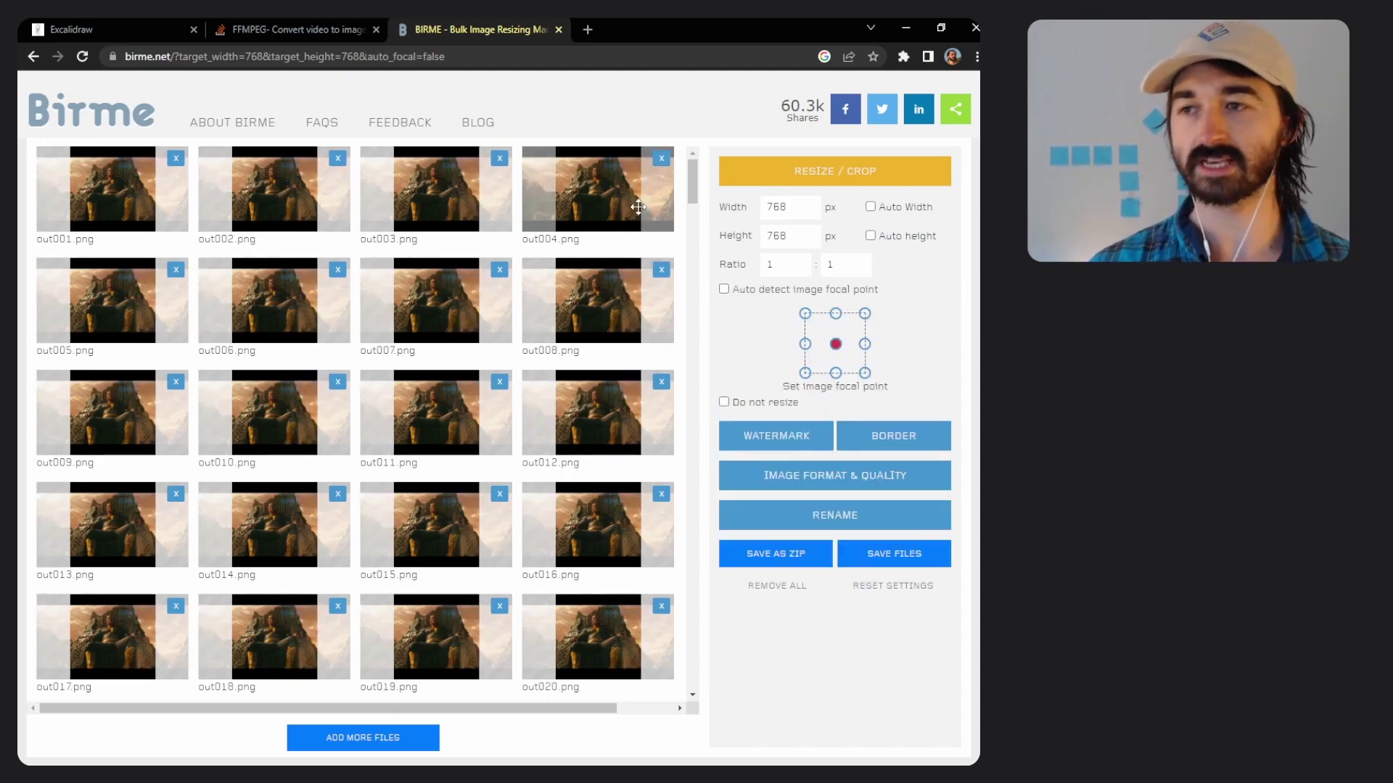
click(778, 559)
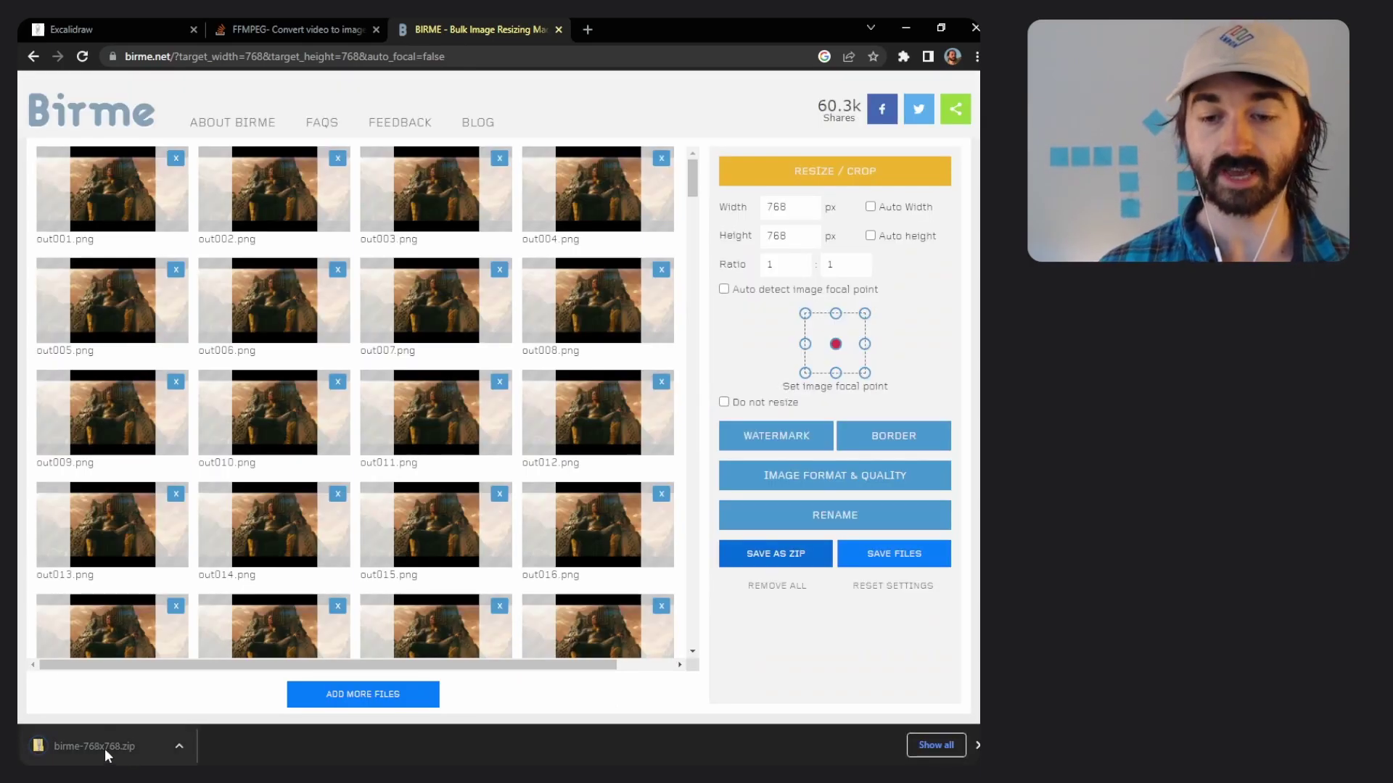
click(105, 749)
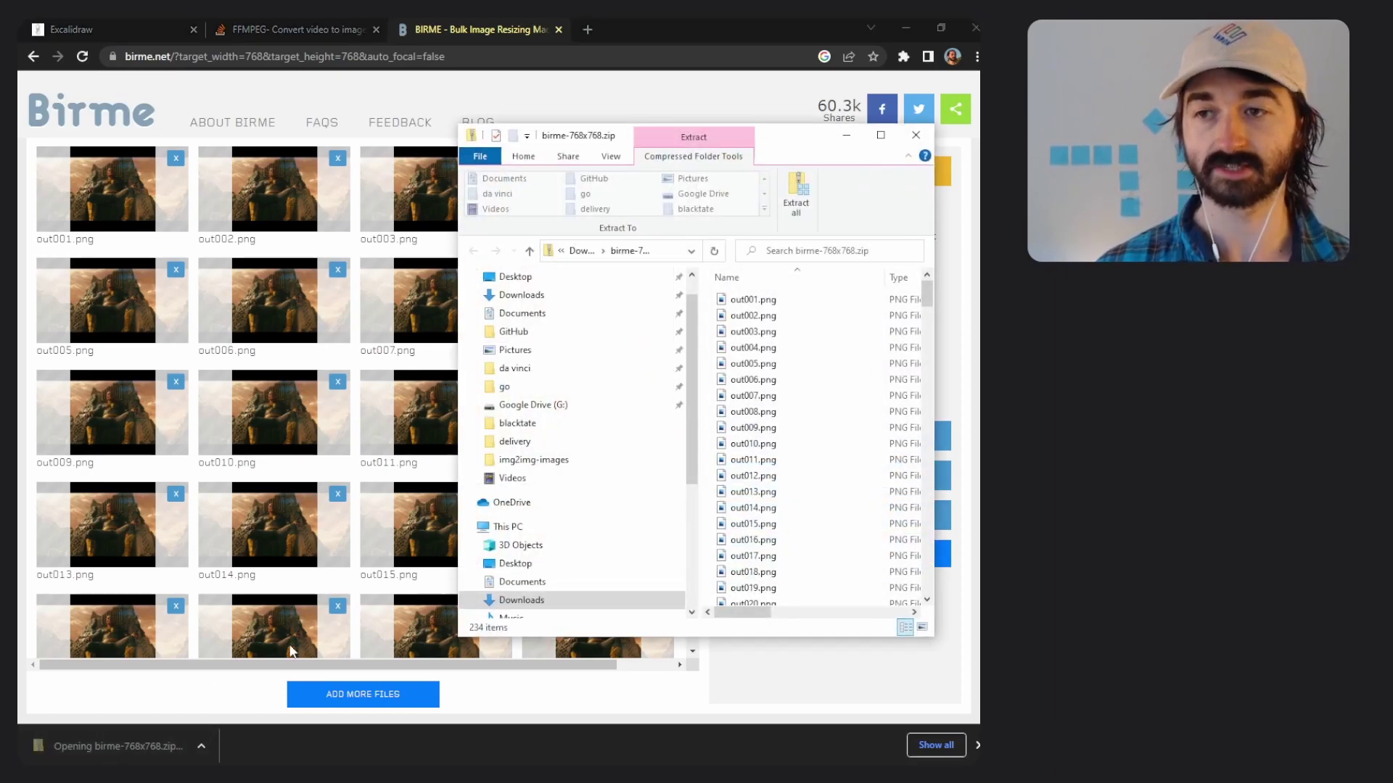
Step: Start Extract all and browse the destination to the Downloads\blacktate folder
click(796, 193)
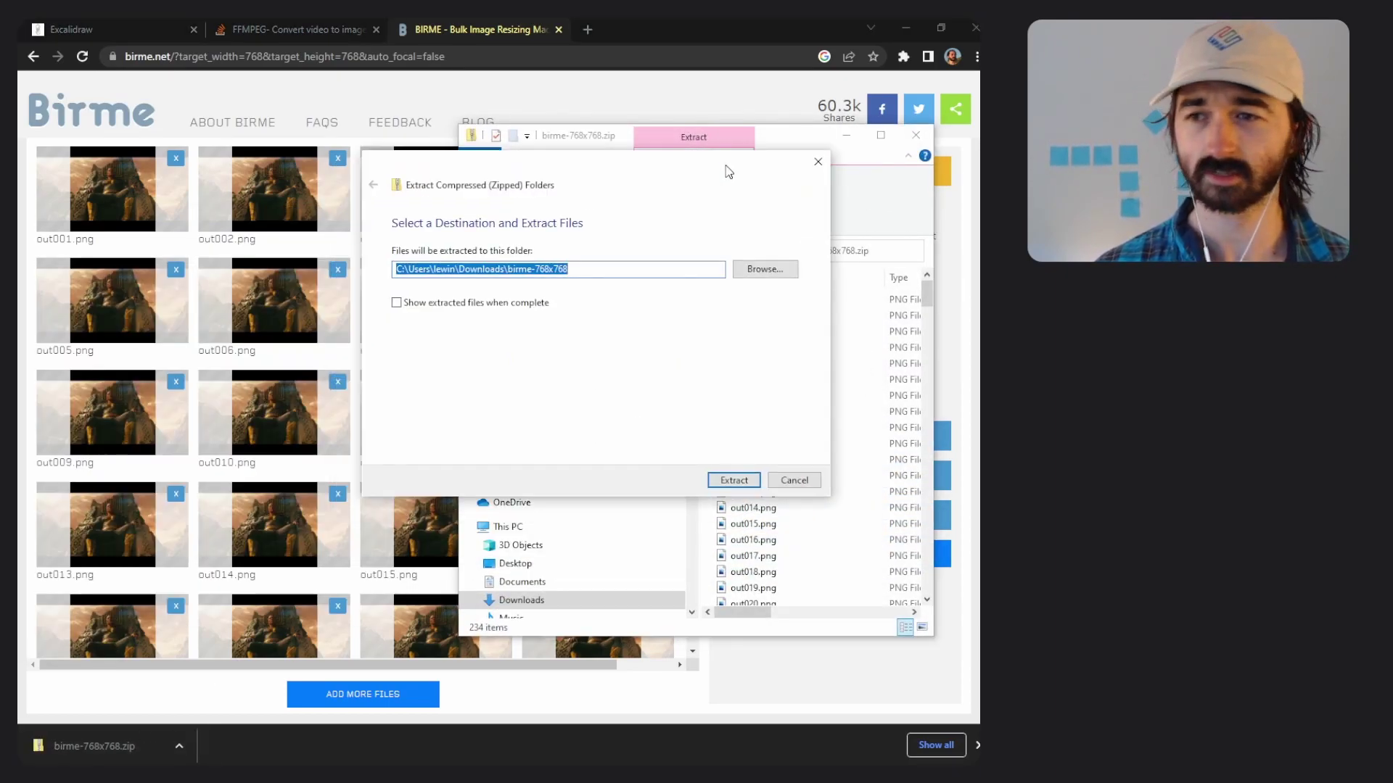
click(764, 267)
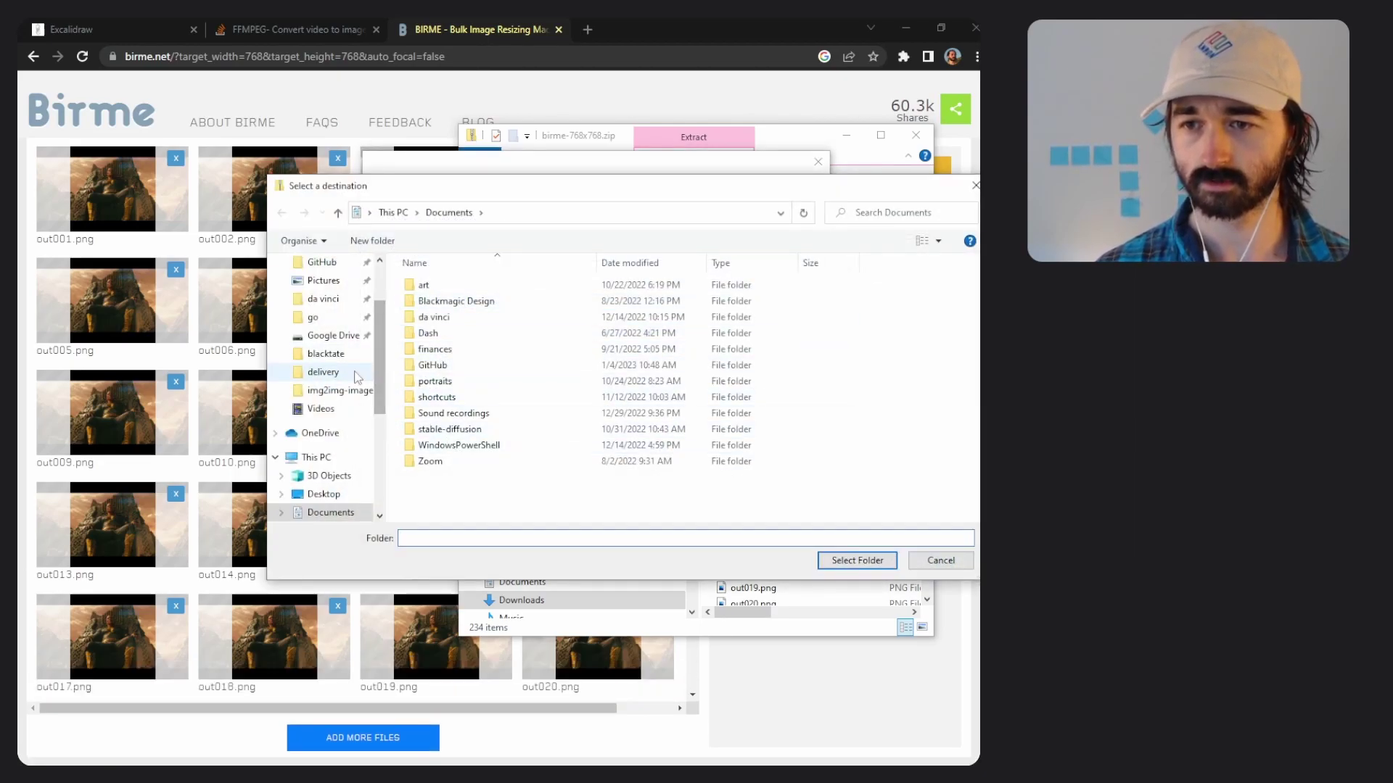
scroll(319, 327, up, 3)
scroll(331, 305, up, 1)
click(331, 310)
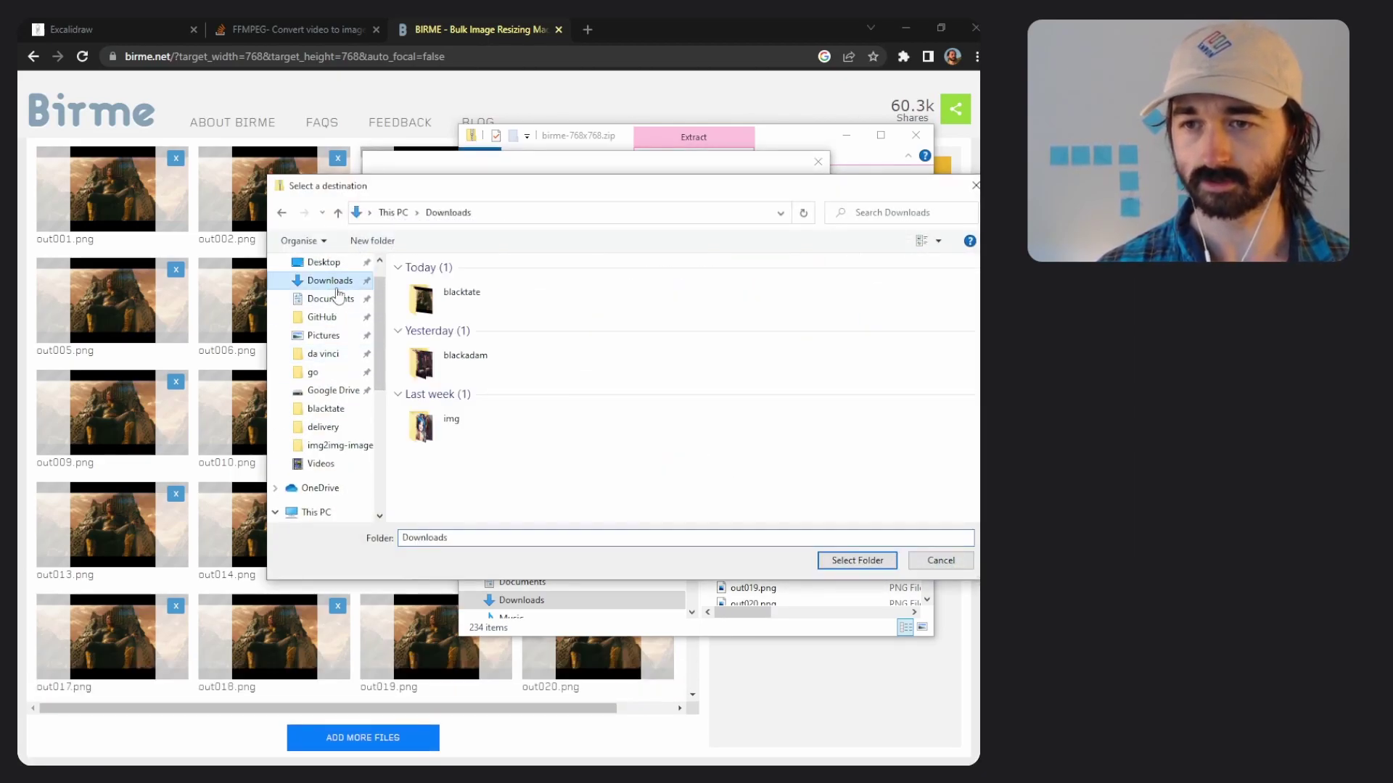
click(333, 329)
click(330, 310)
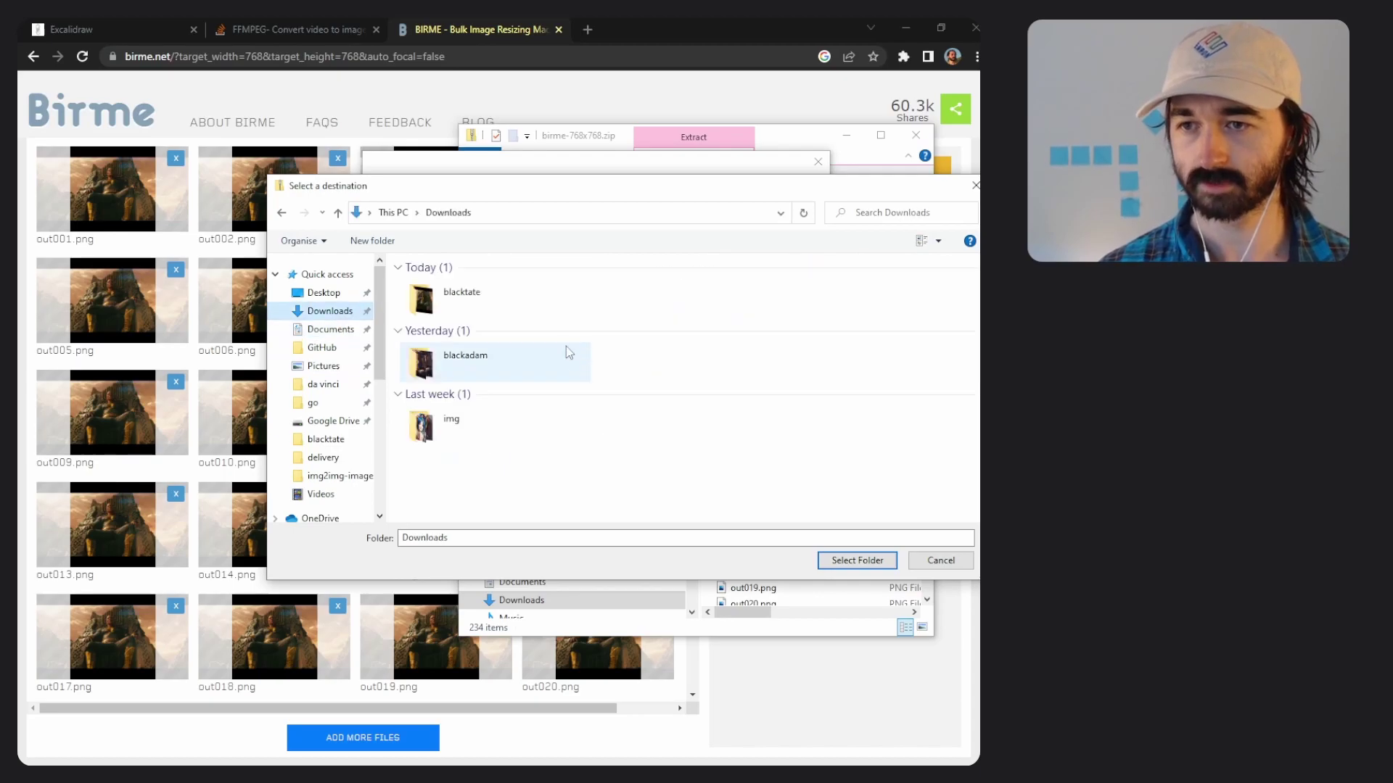
click(480, 307)
double_click(478, 303)
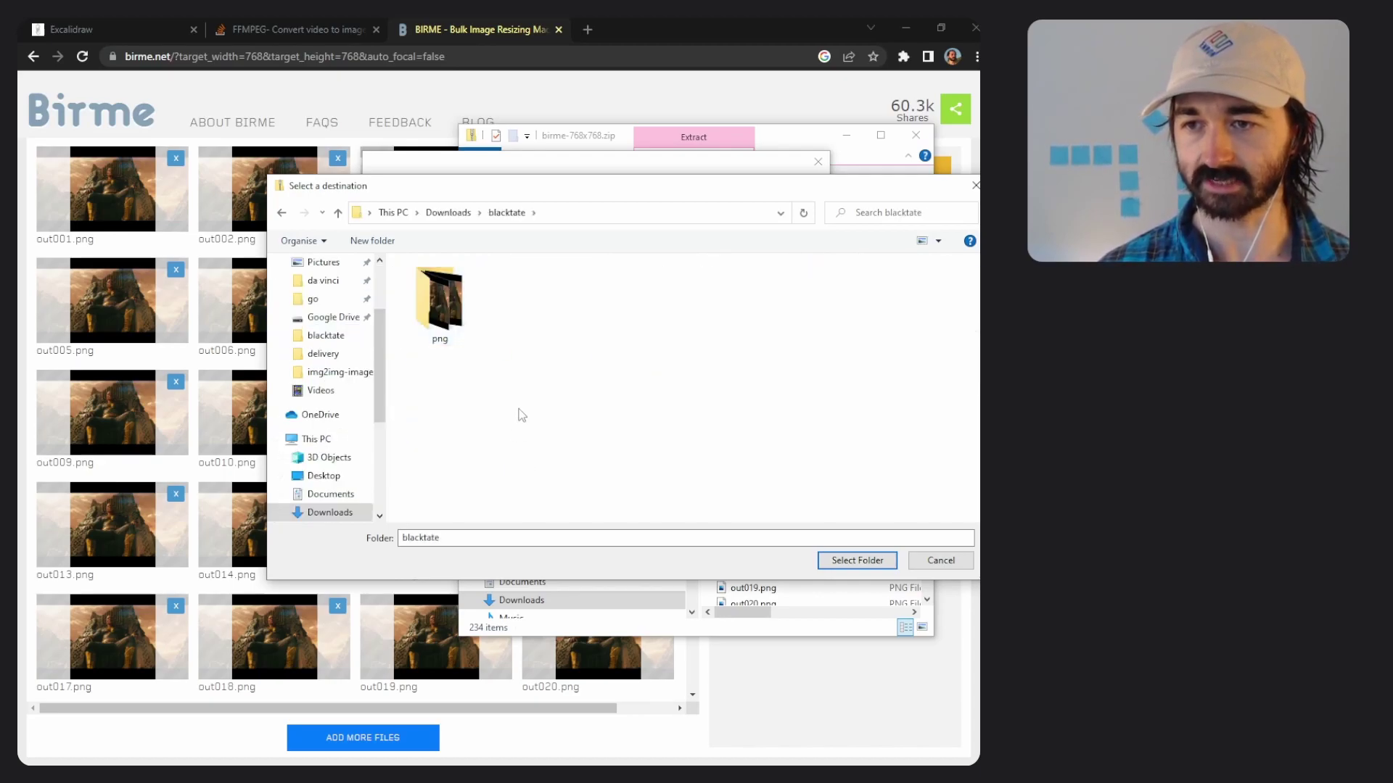
Step: Create a new folder named 'cropped' in blacktate and extract the frames into it
right_click(566, 347)
mouse_move(652, 560)
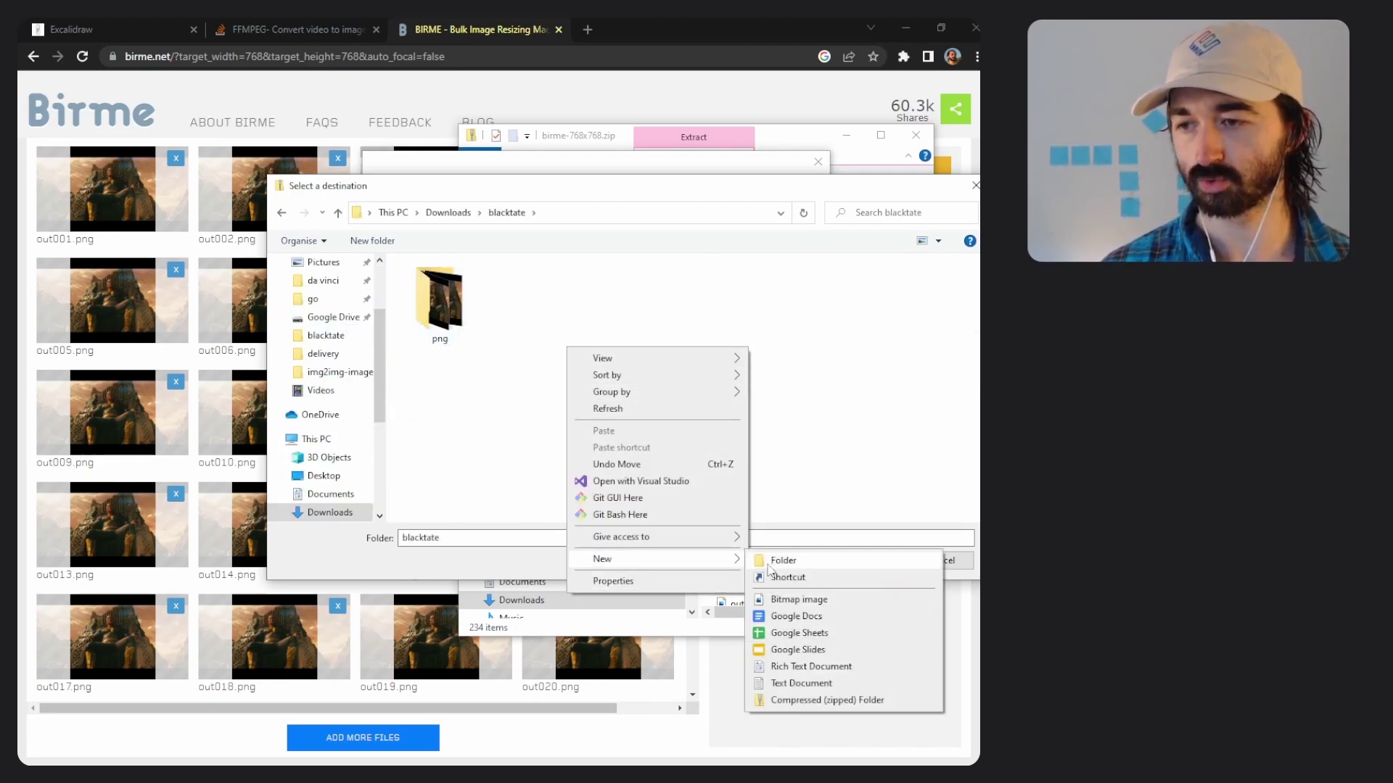
click(770, 562)
text(cropped)
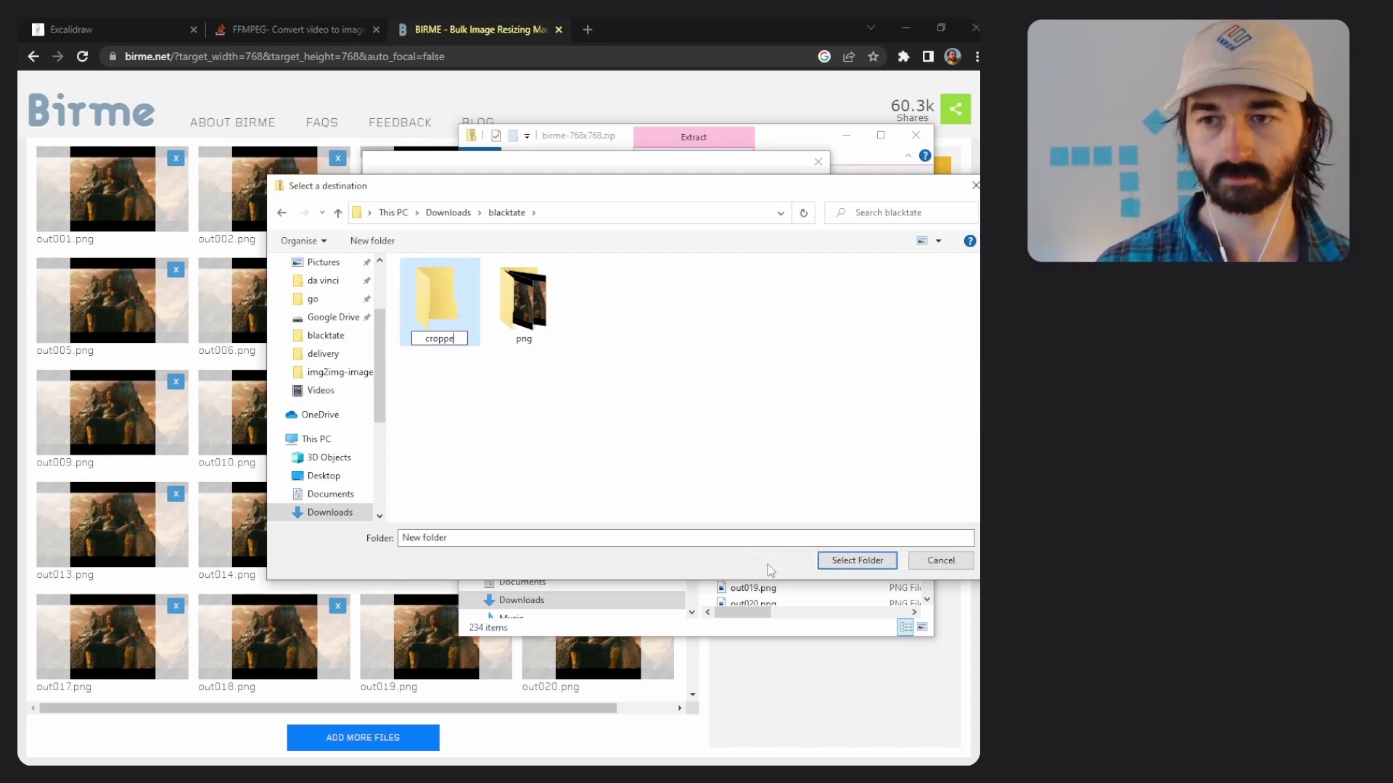
key(Return)
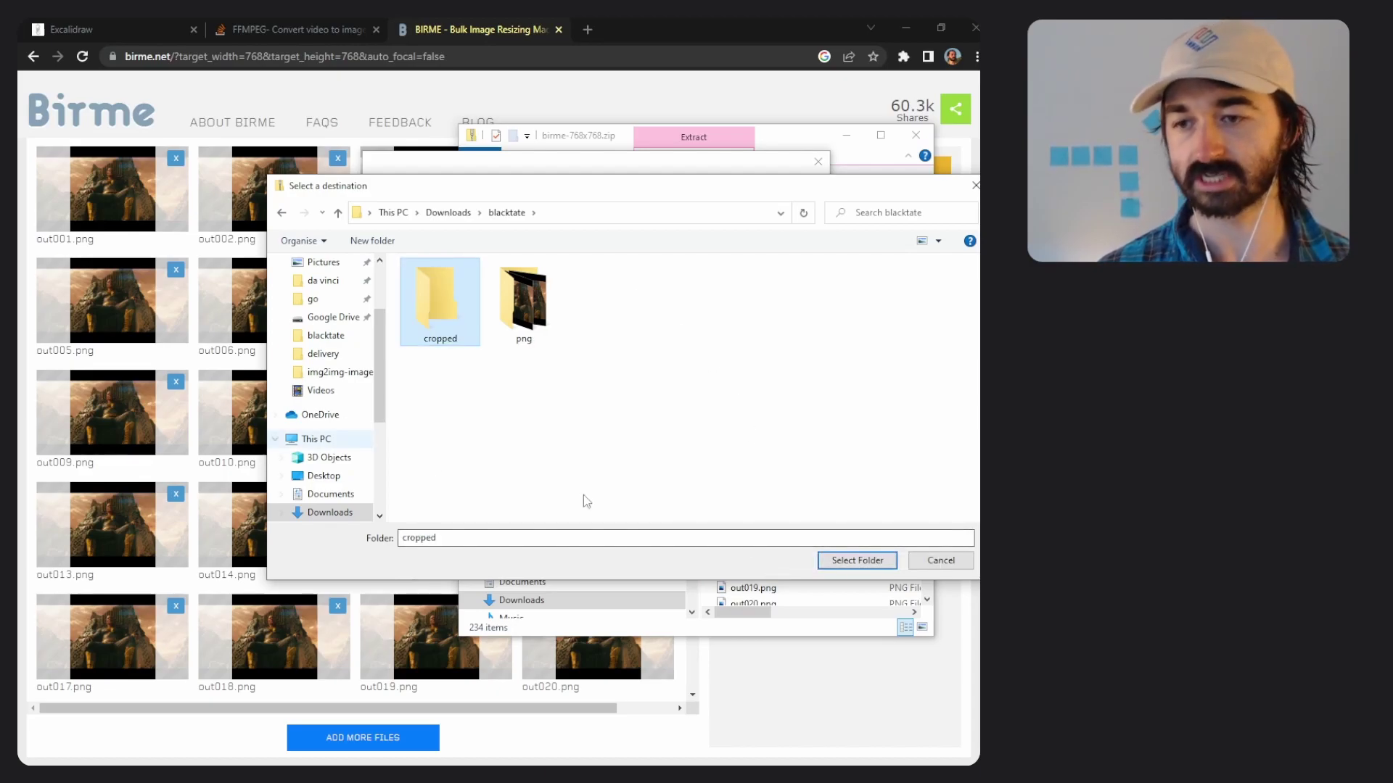
double_click(438, 302)
click(858, 561)
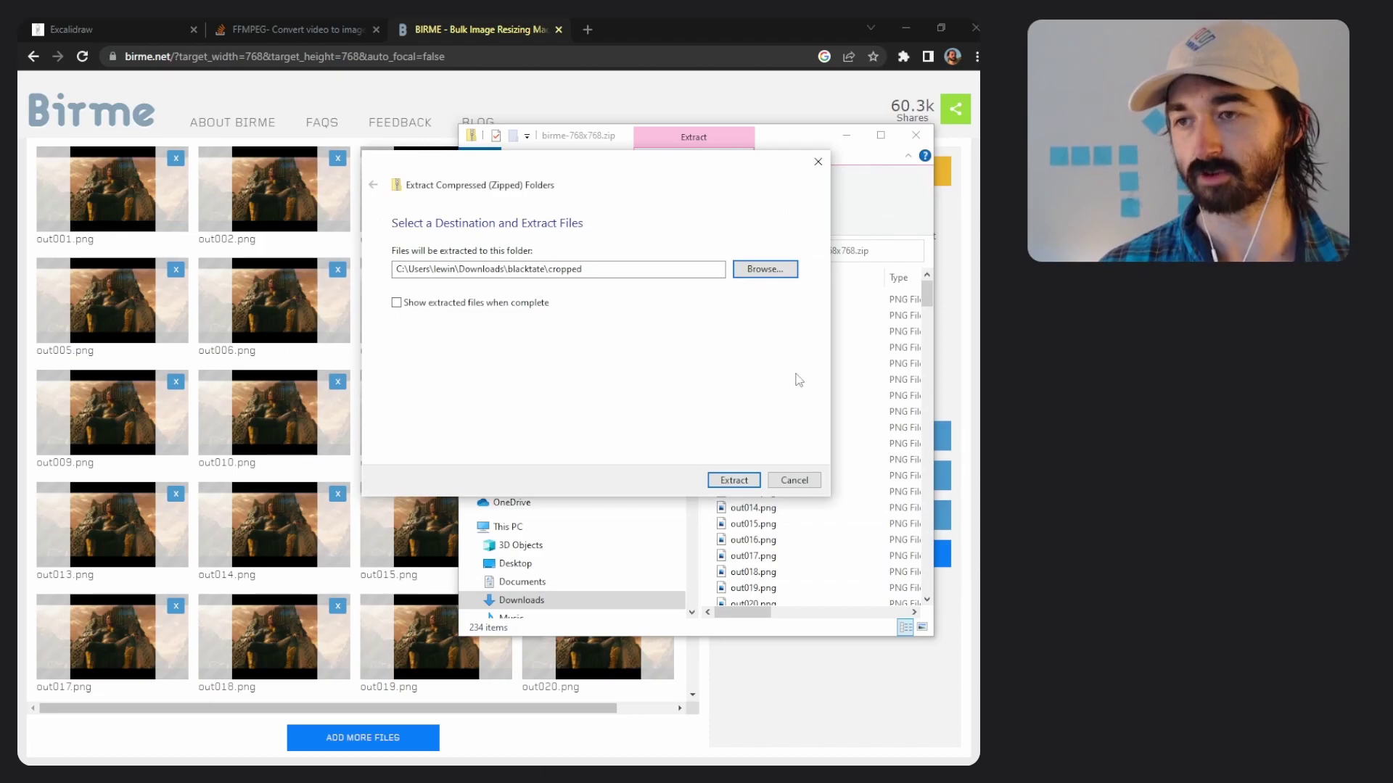
click(758, 482)
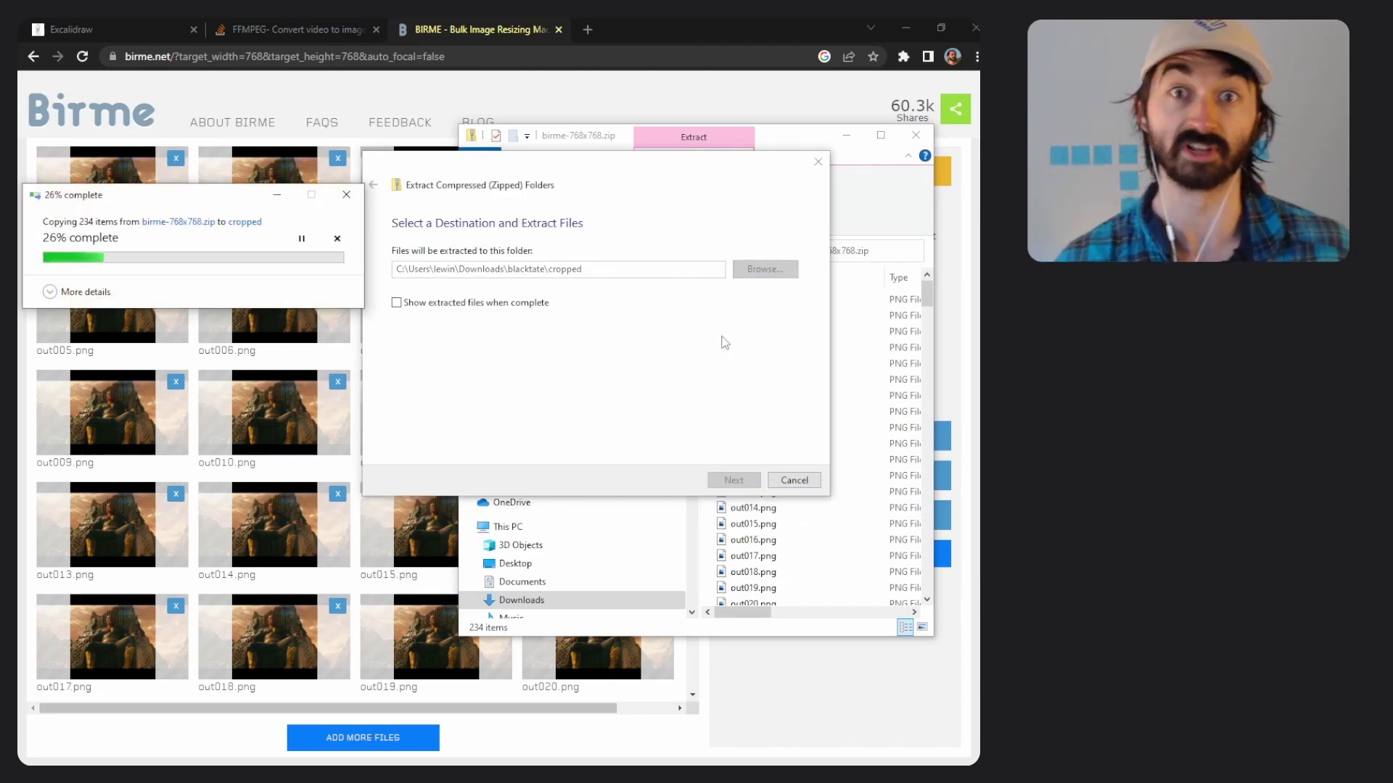
Step: Preview out001.png in the blacktate 'cropped' folder to check the square crop, then return to Excalidraw
click(915, 134)
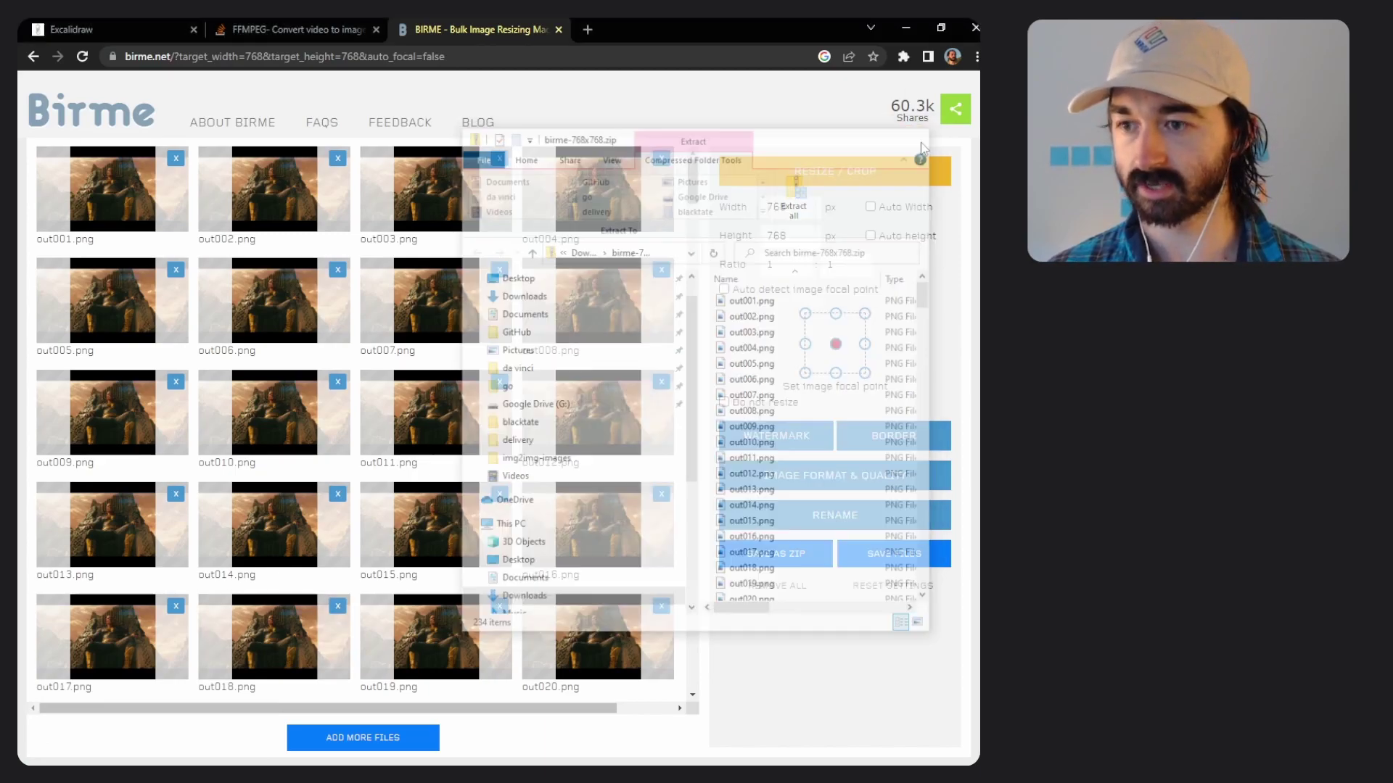
key(alt+Tab)
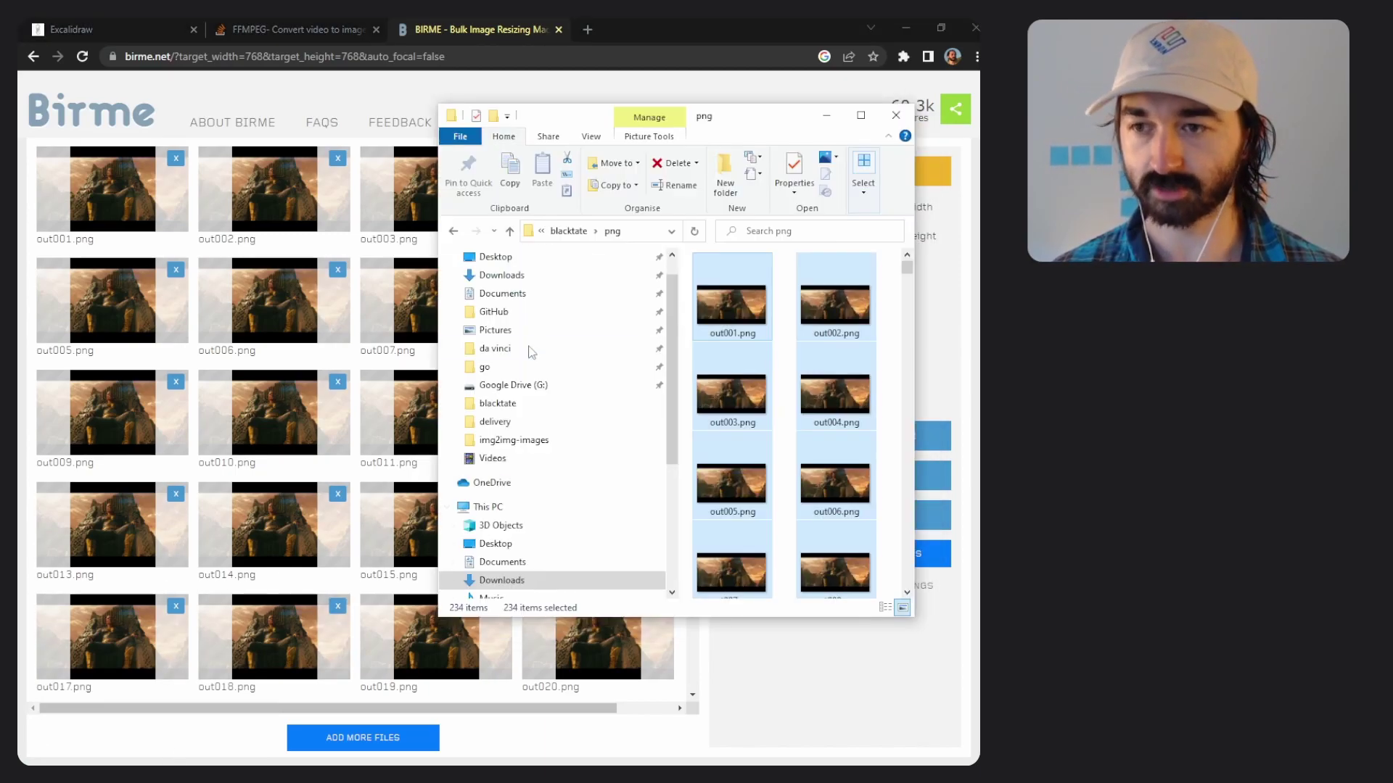
click(573, 232)
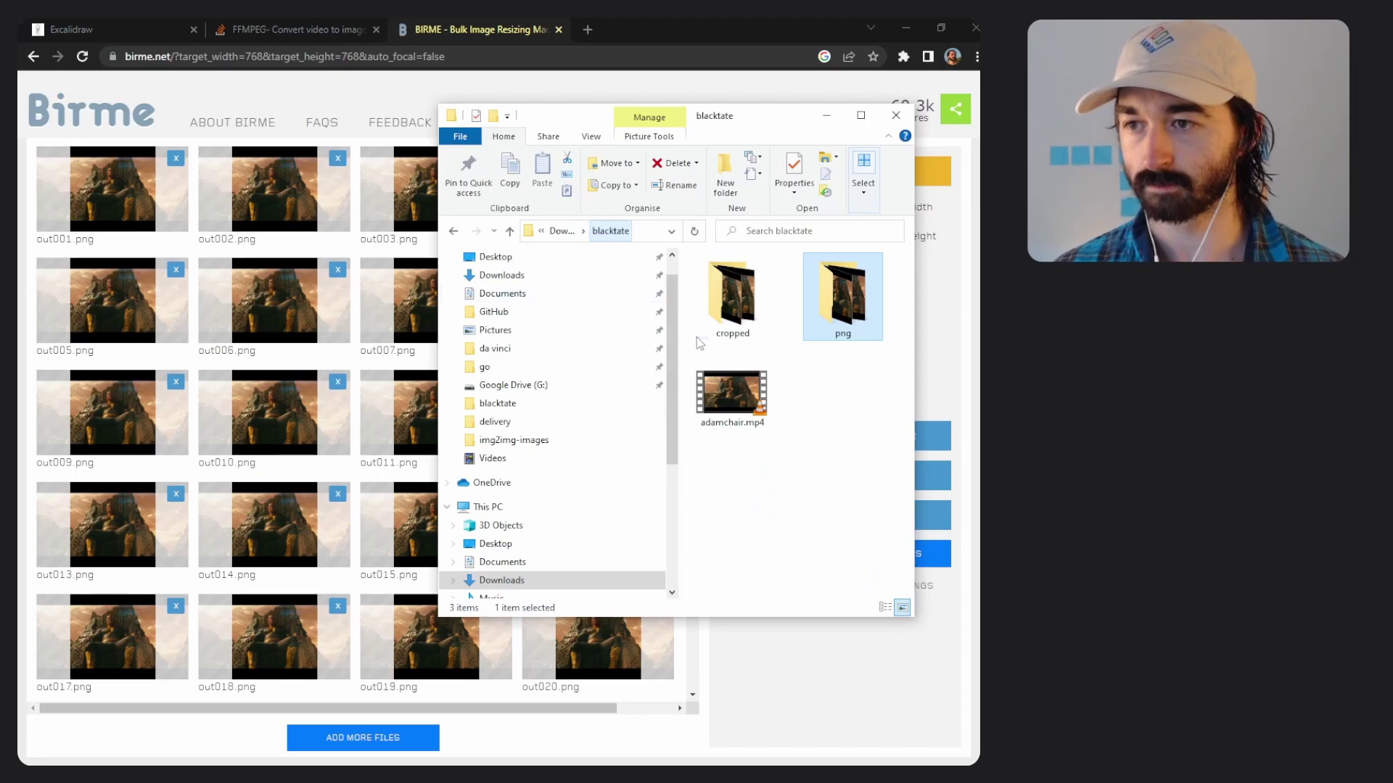
double_click(727, 294)
click(718, 298)
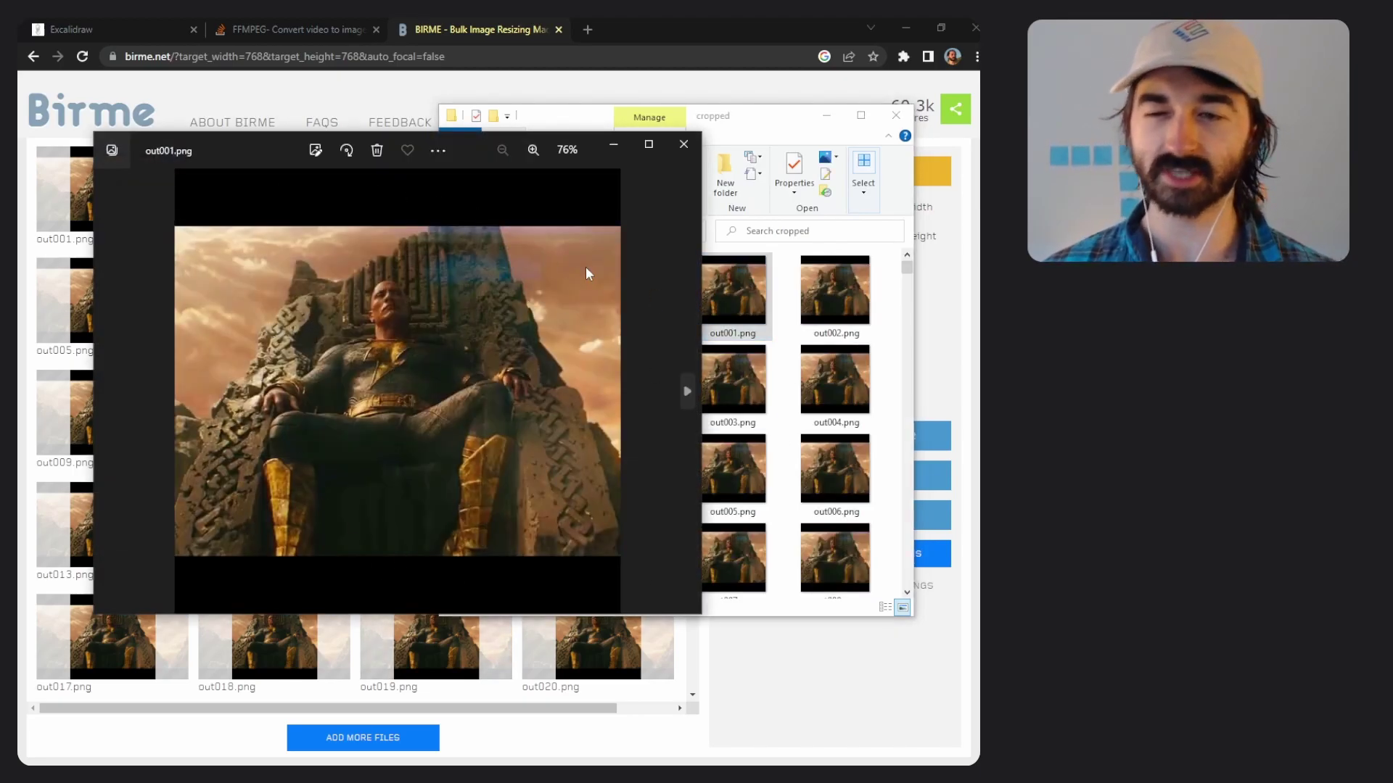
click(683, 145)
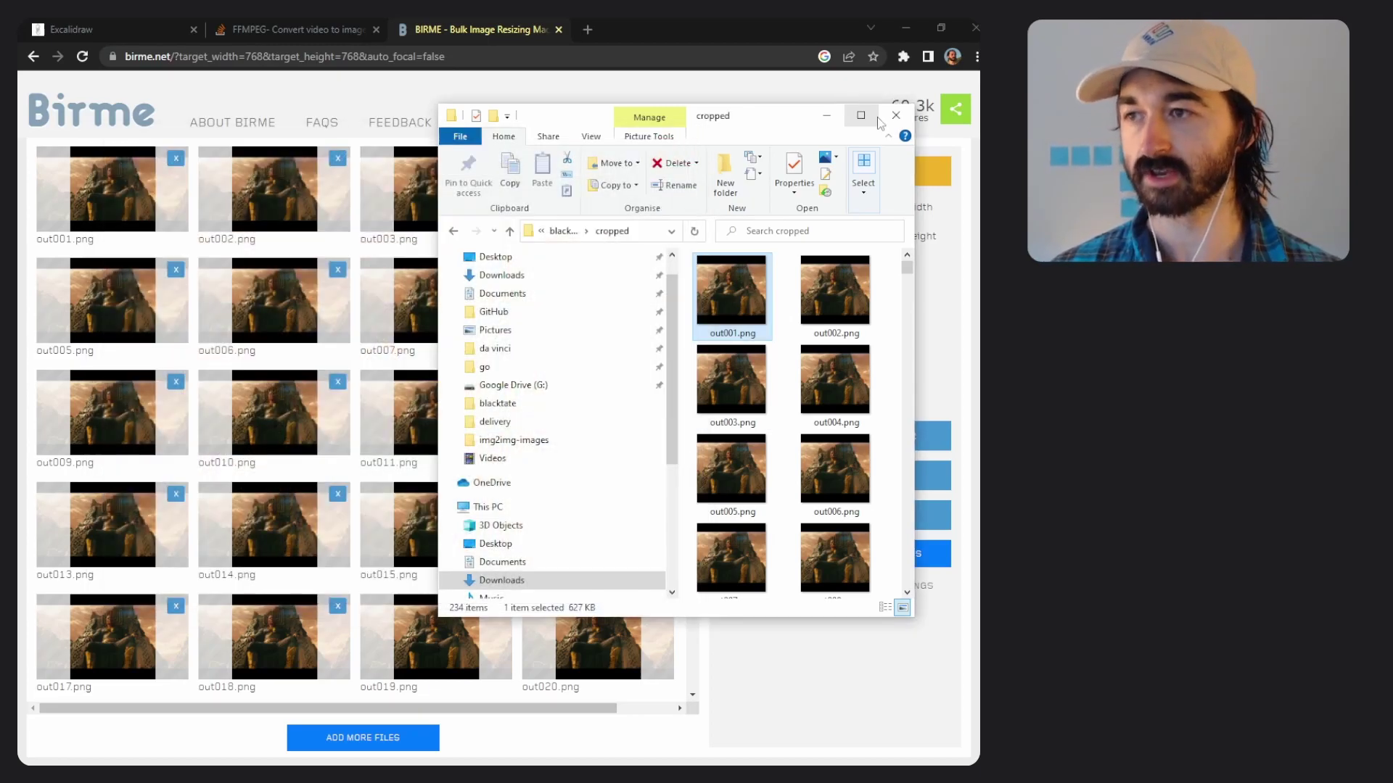
click(160, 21)
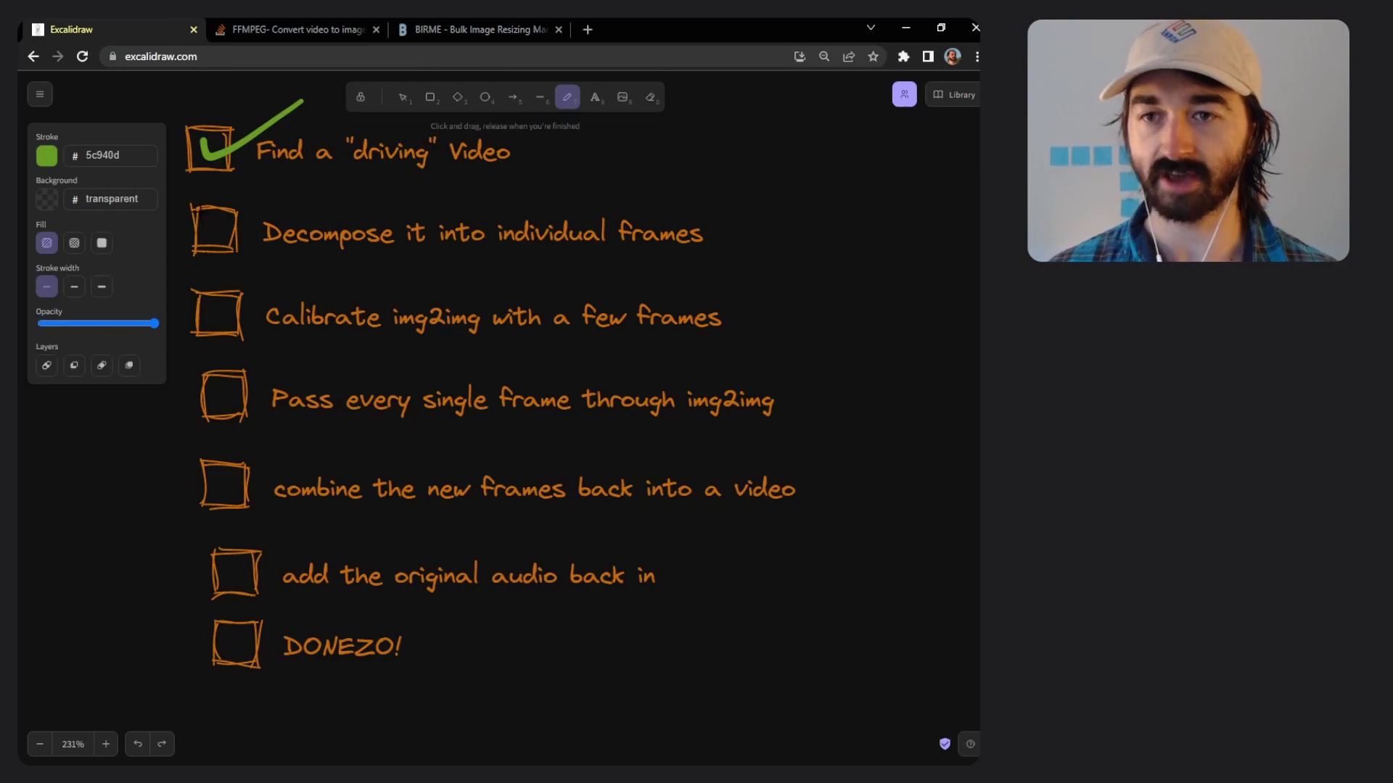
Step: Tick 'Decompose it into individual frames' with a green check, then go back to the FFmpeg Stack Overflow page
mouse_move(193, 206)
mouse_down()
mouse_move(219, 243)
mouse_move(311, 178)
mouse_up()
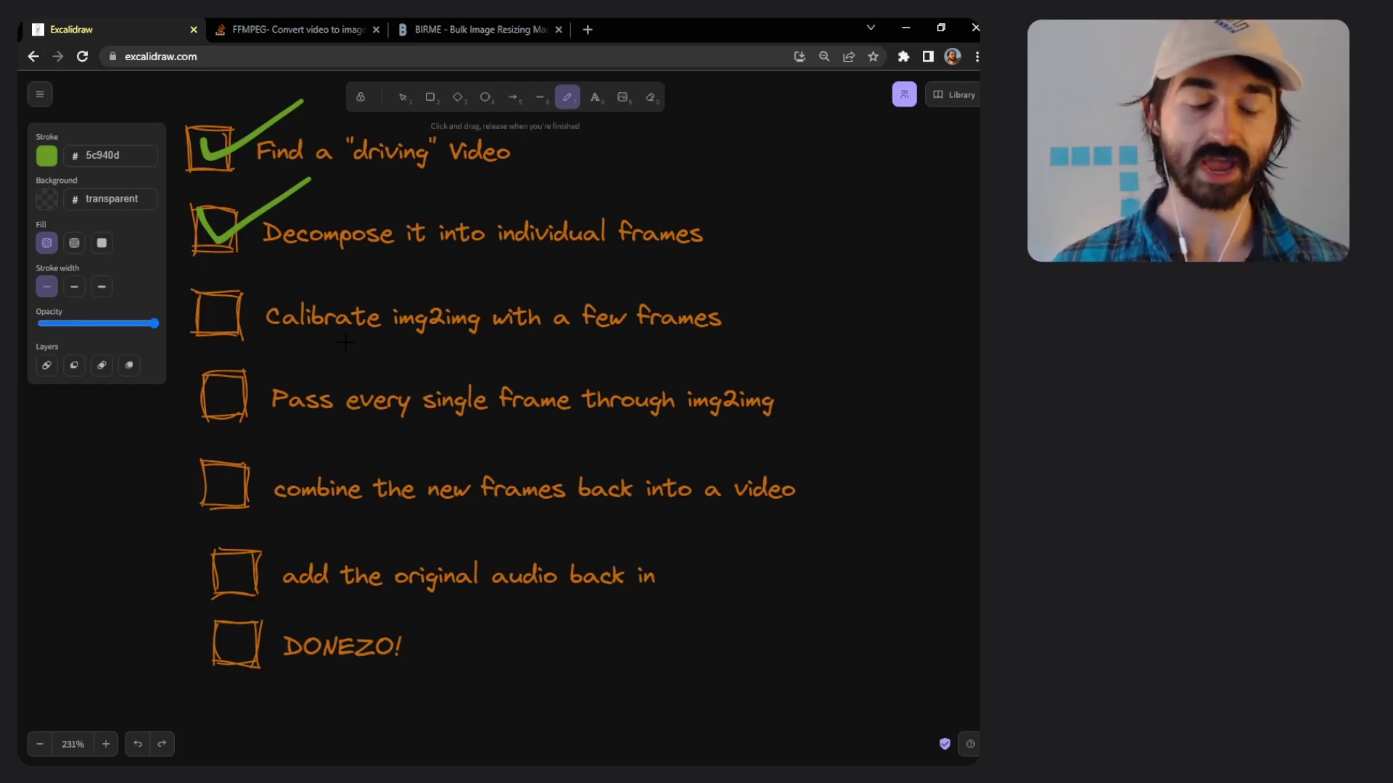
click(310, 27)
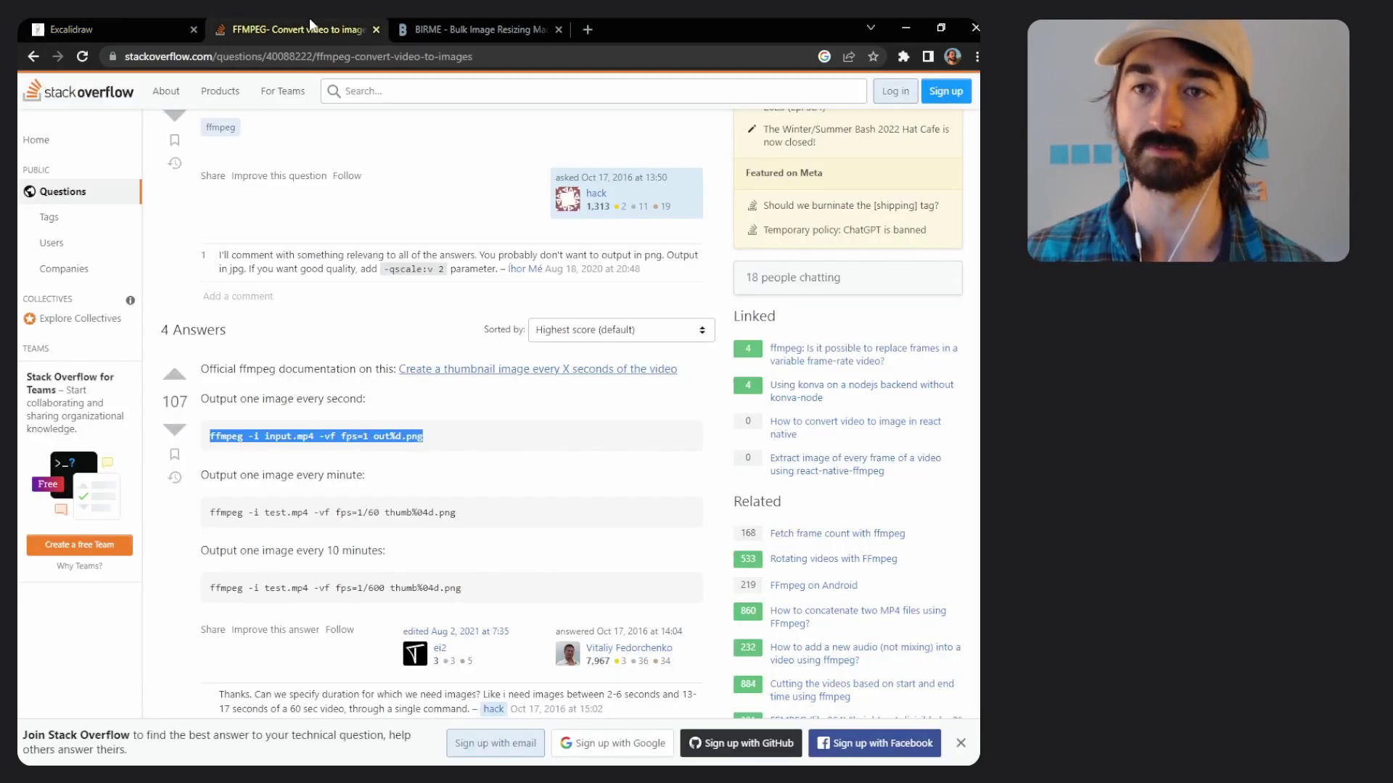
Step: Load the local Stable Diffusion web UI at localhost and switch to img2img
click(324, 58)
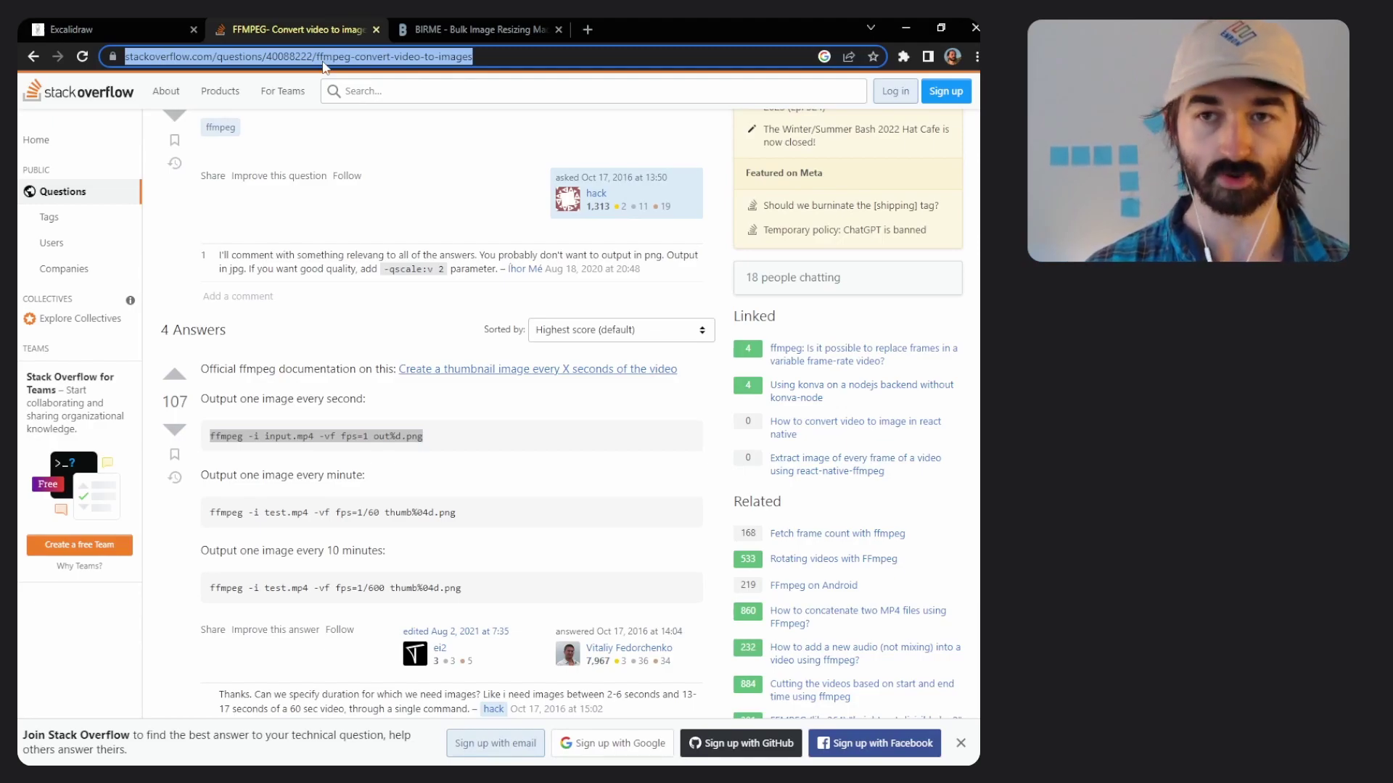
text(localhost:7860)
key(Return)
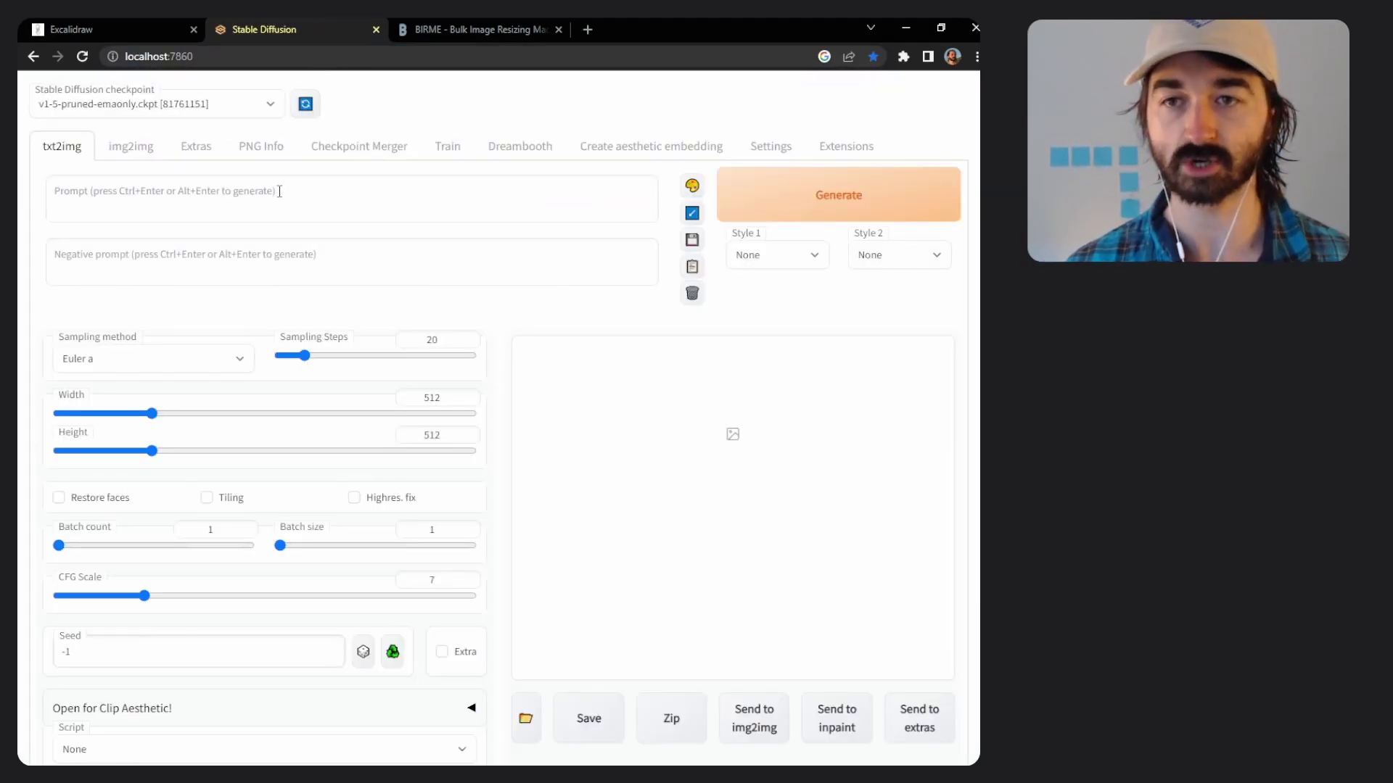
click(145, 153)
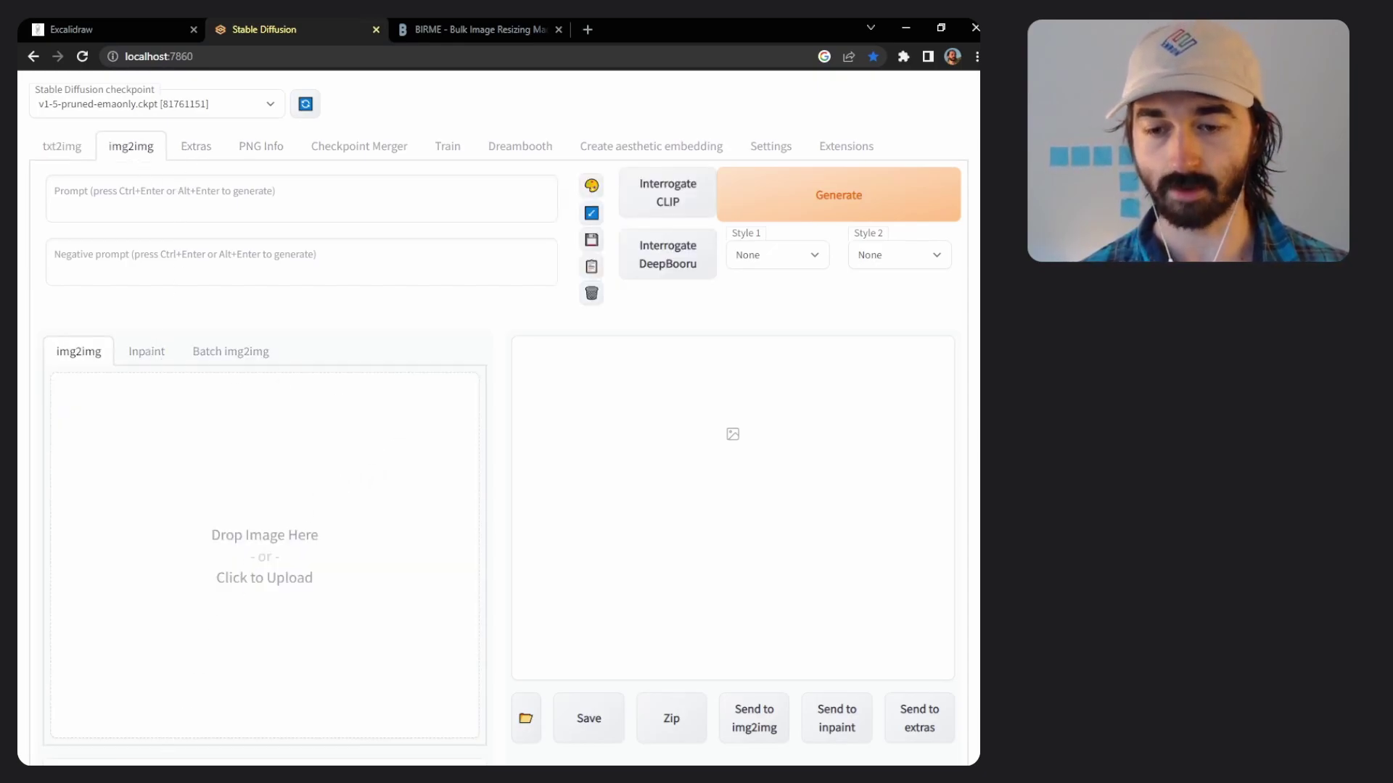
Step: Drag the throne frame from File Explorer into the img2img source image area
key(alt+Tab)
drag(732, 385, 253, 608)
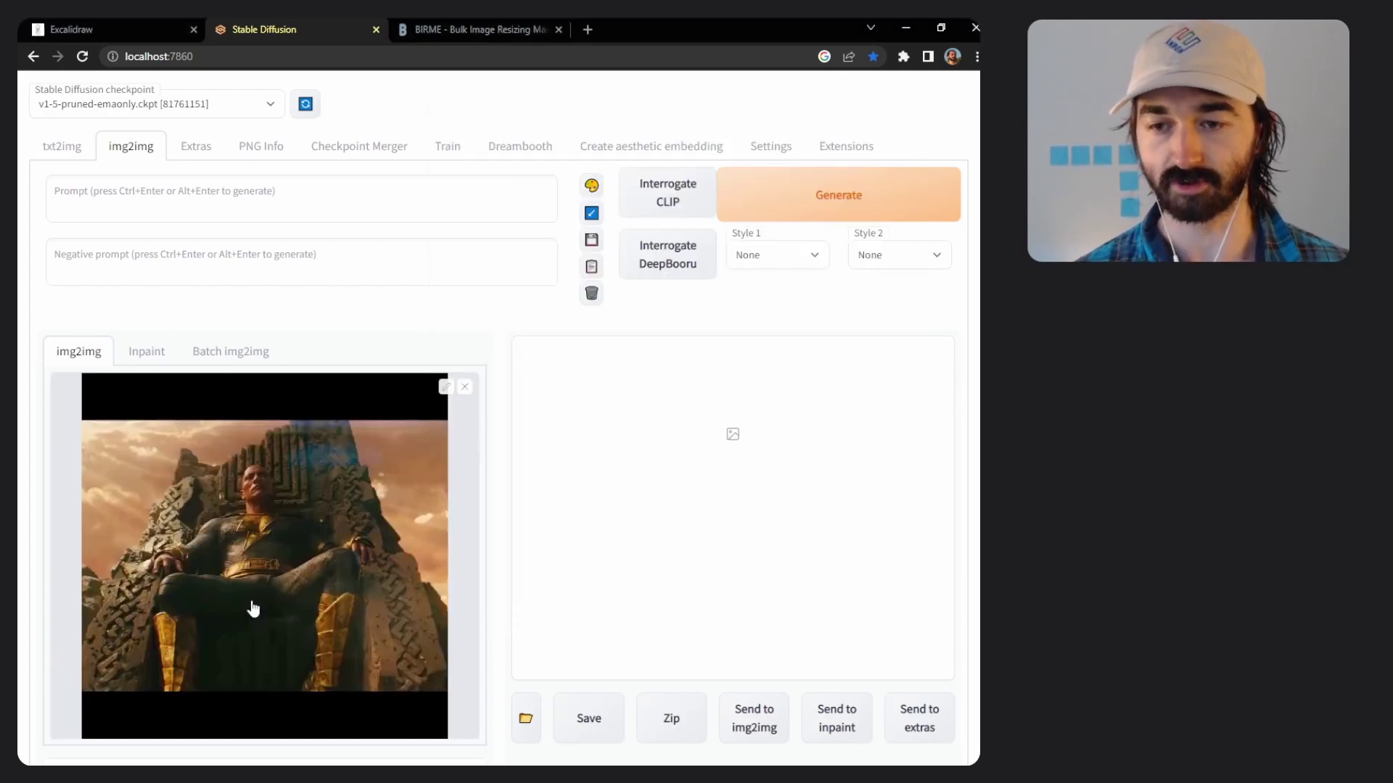
scroll(404, 309, down, 1)
scroll(373, 276, up, 1)
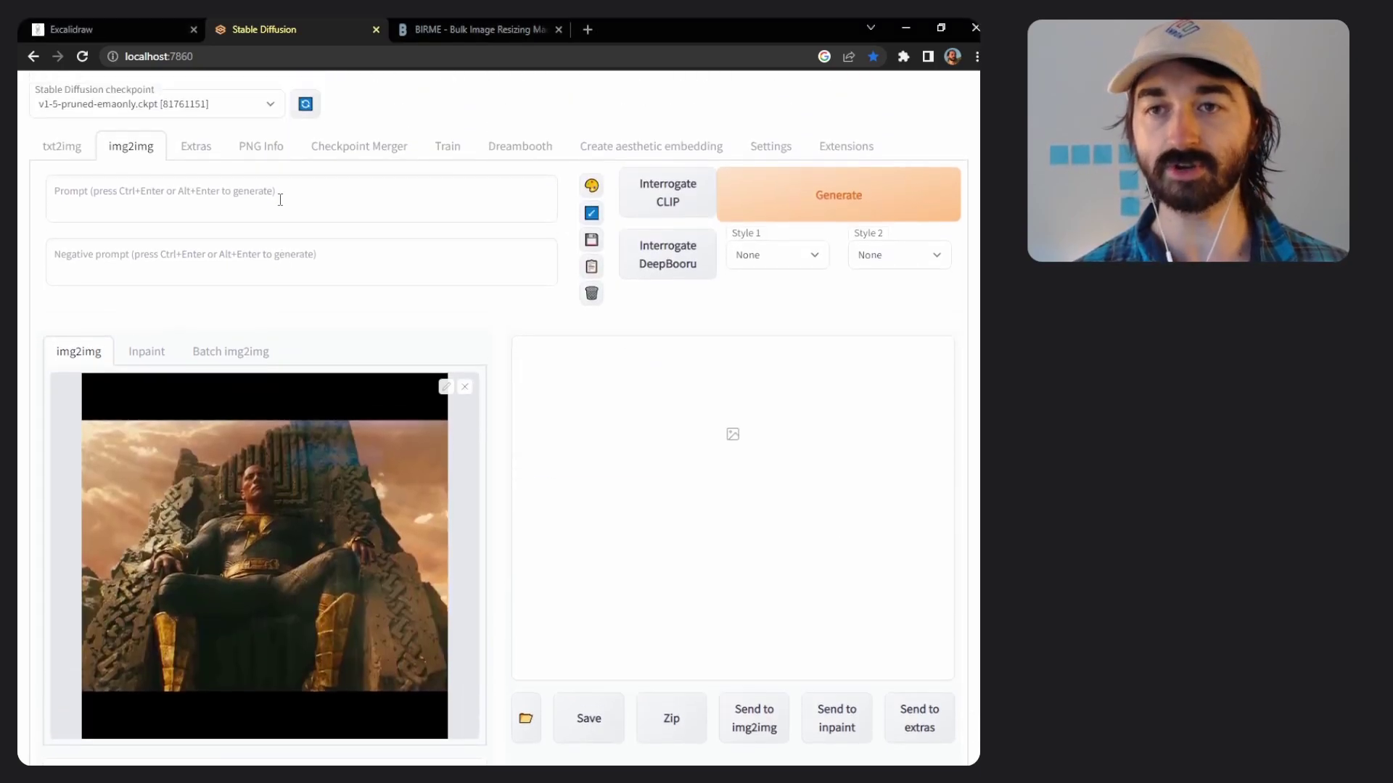
click(326, 197)
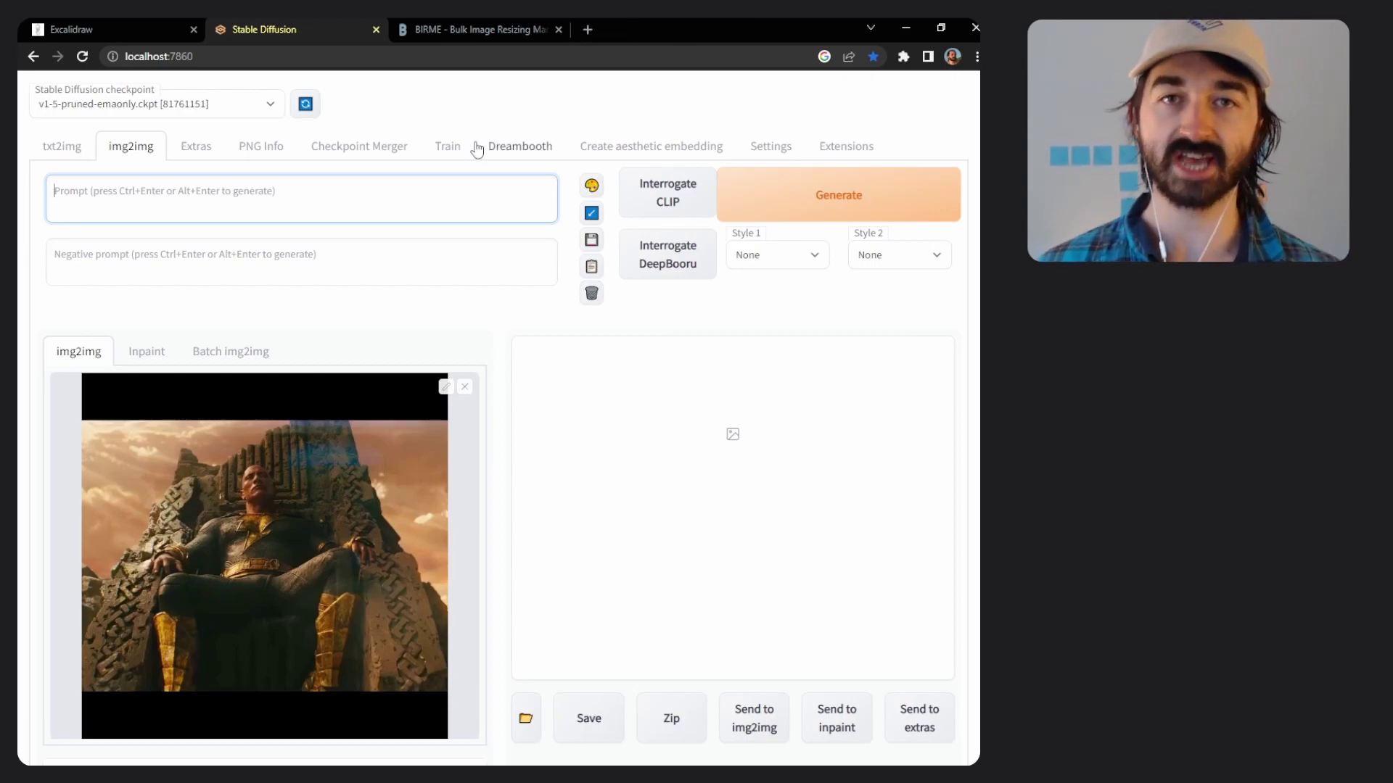
Step: Go to civitai.com and open the Andrew Tate Embedding model page
click(589, 27)
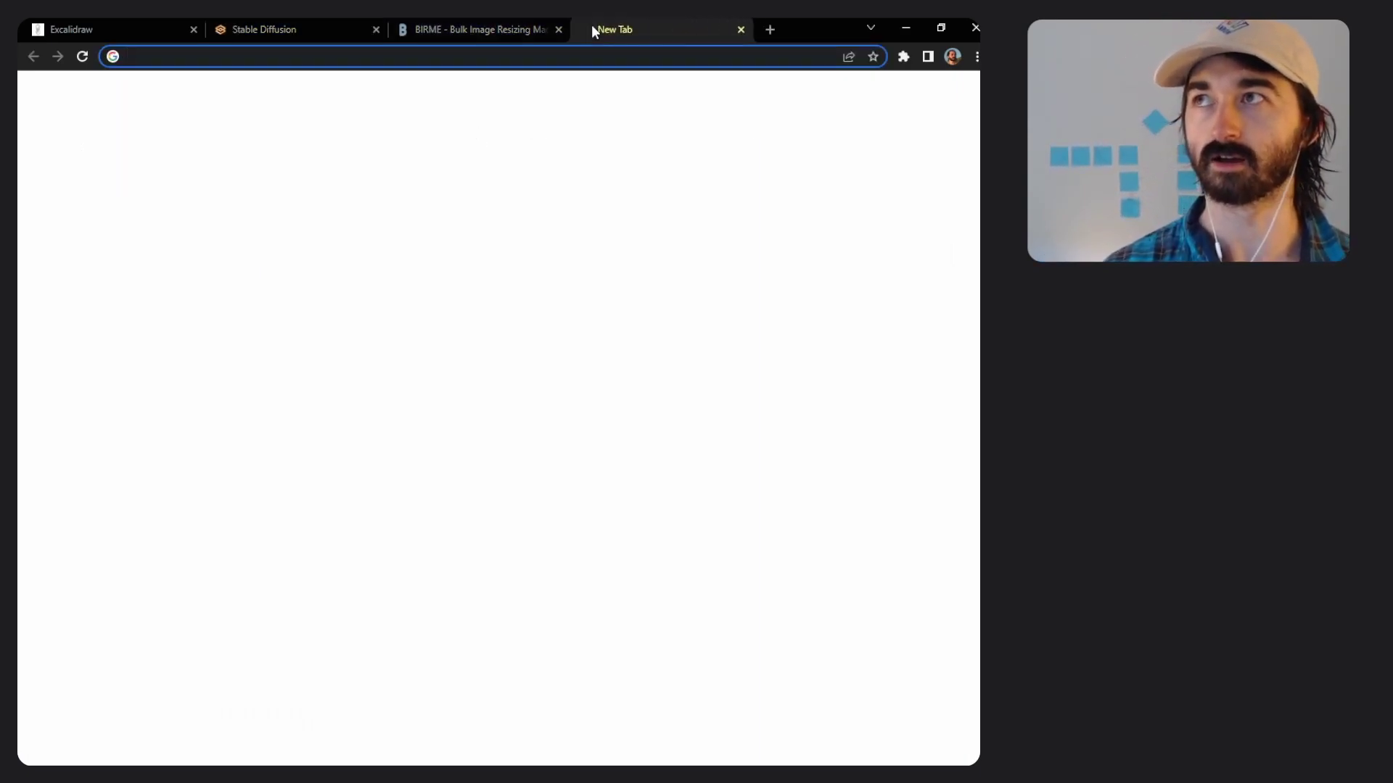
text(civitai.com)
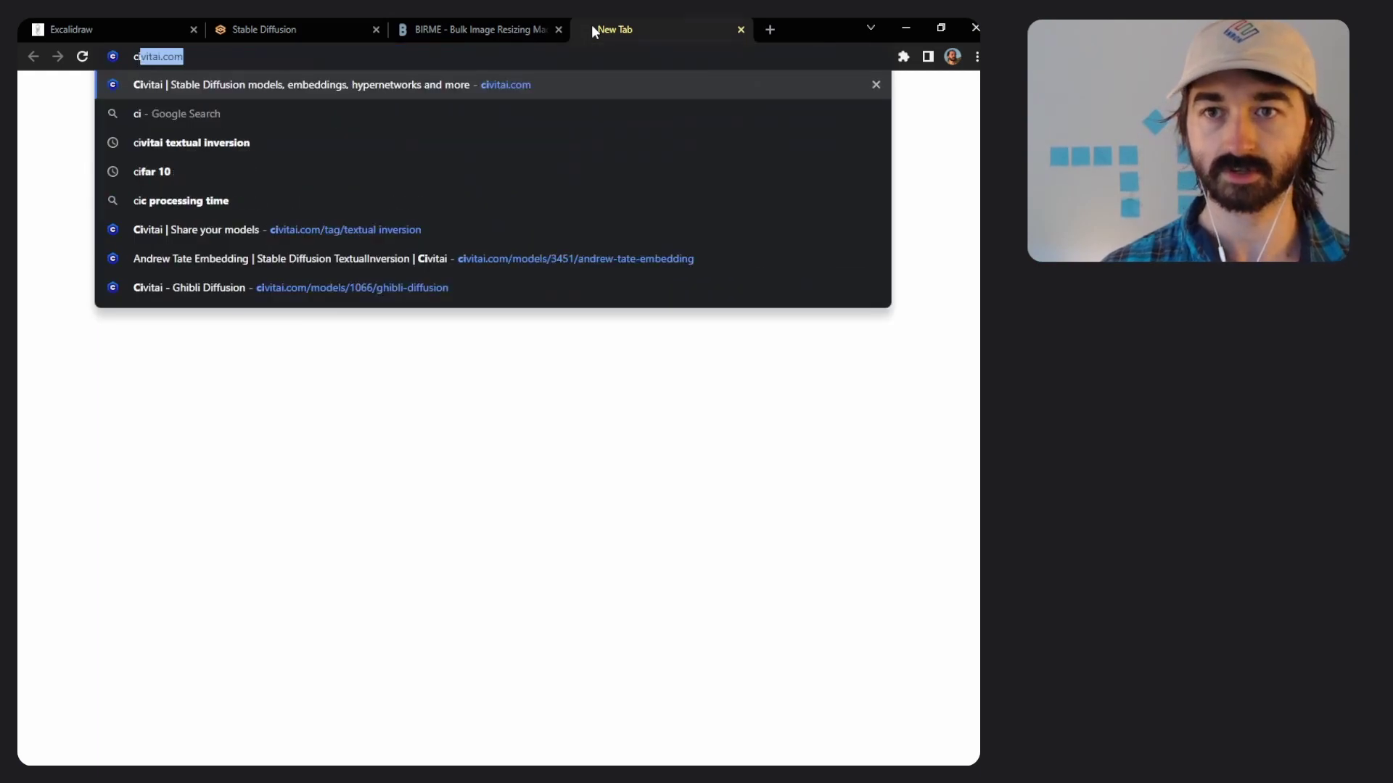
key(Return)
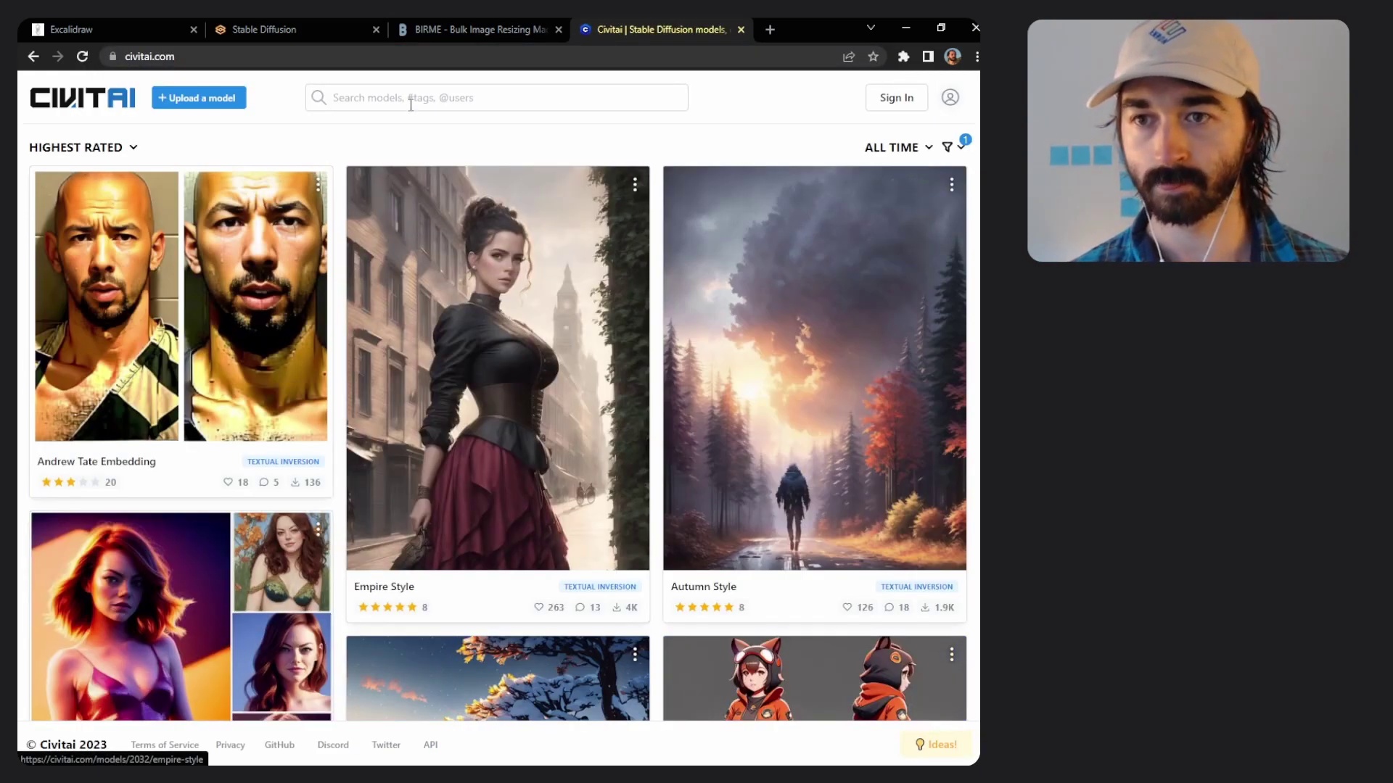
middle_click(249, 268)
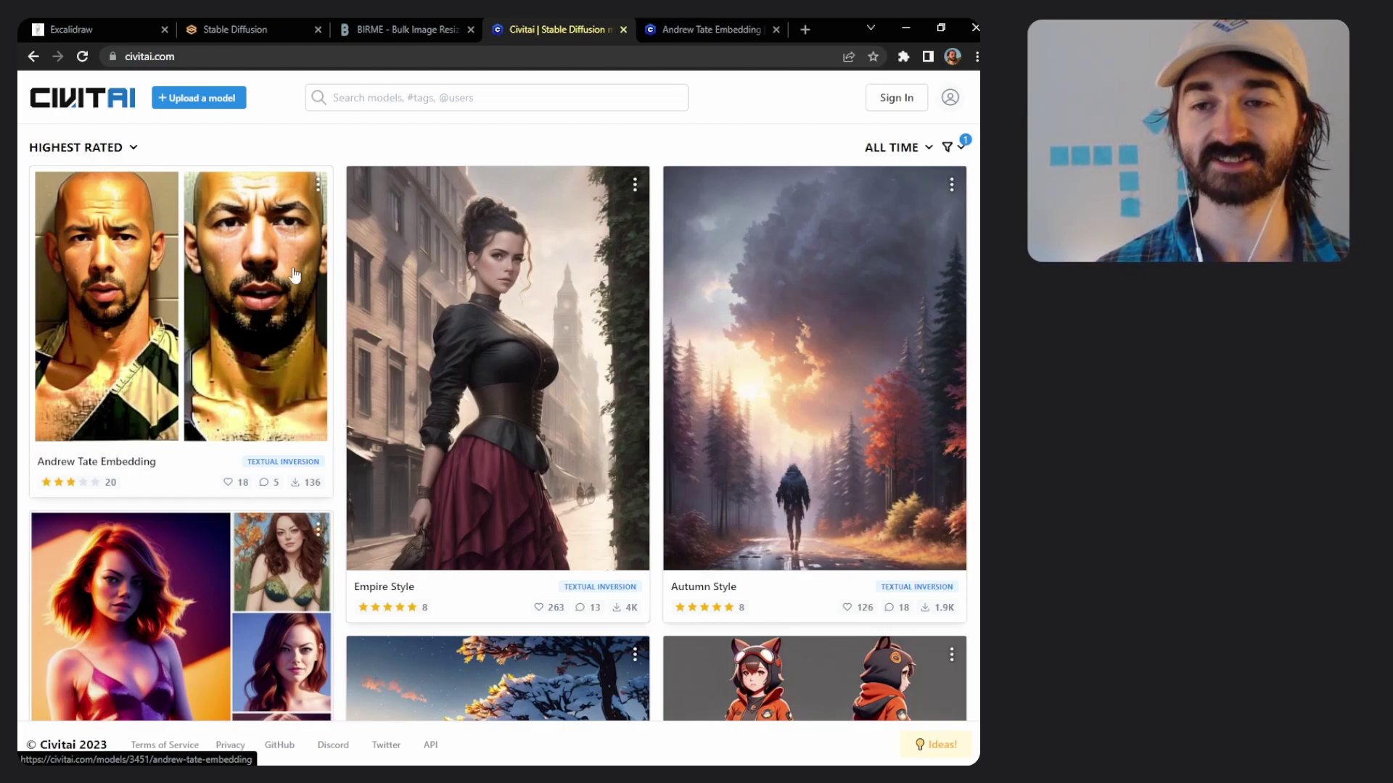
click(692, 26)
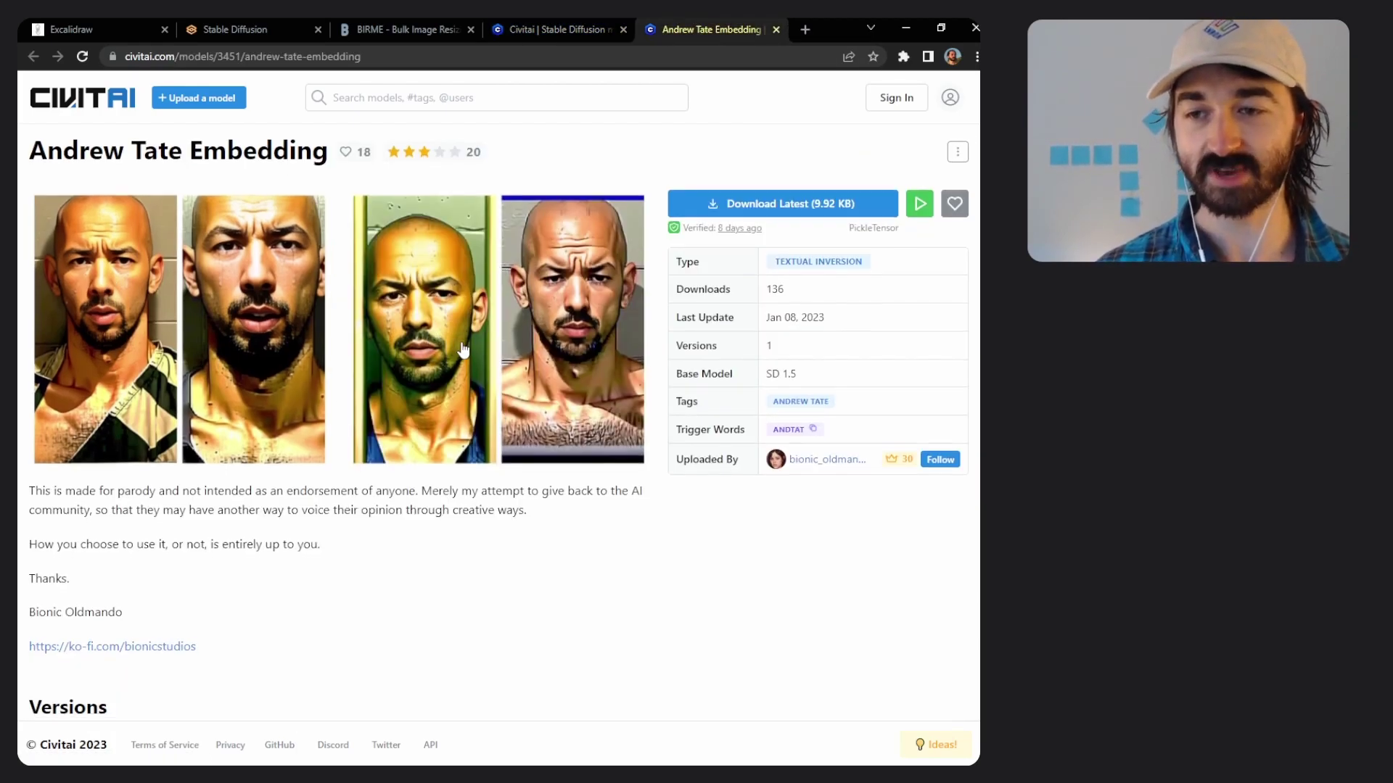
Step: Copy the ANDTAT trigger word and download the latest andtat.pt embedding
scroll(133, 403, down, 12)
scroll(358, 392, down, 4)
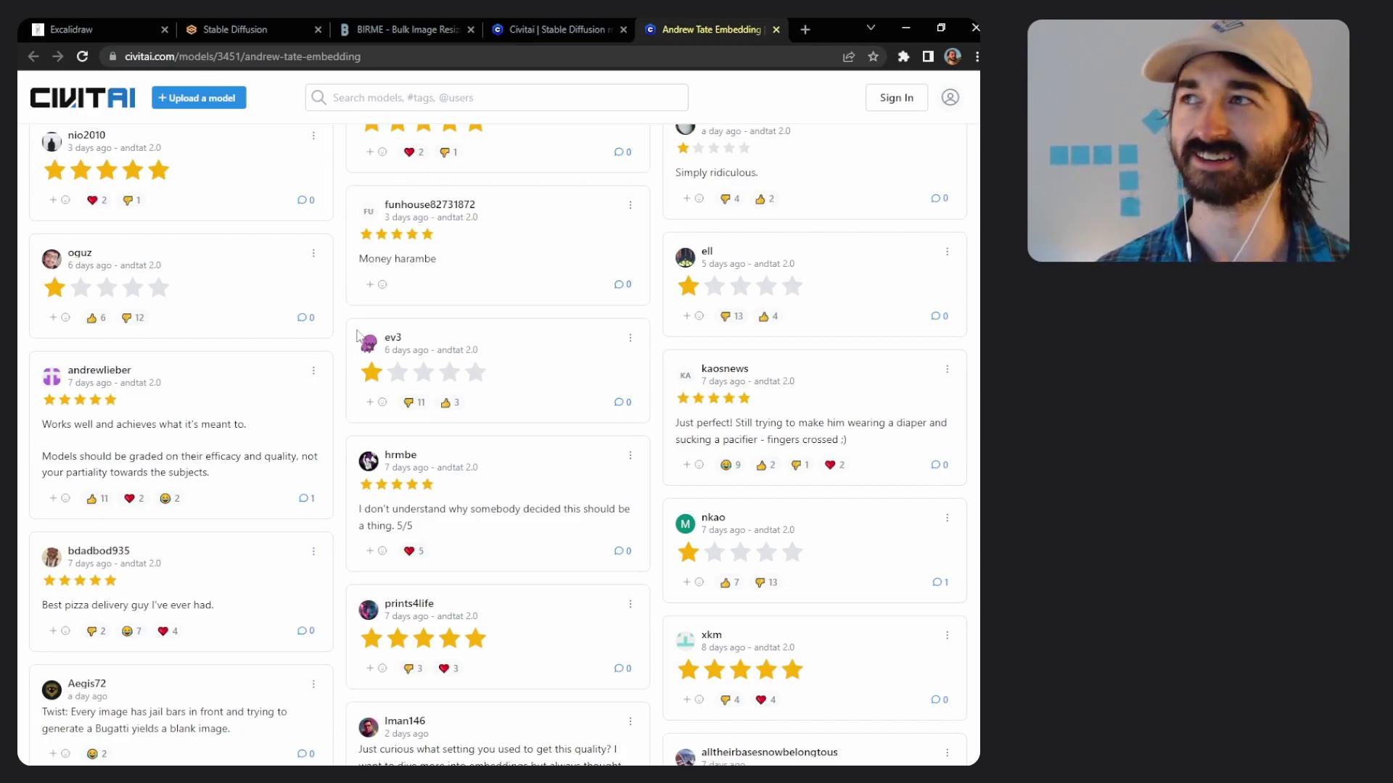
scroll(351, 366, up, 12)
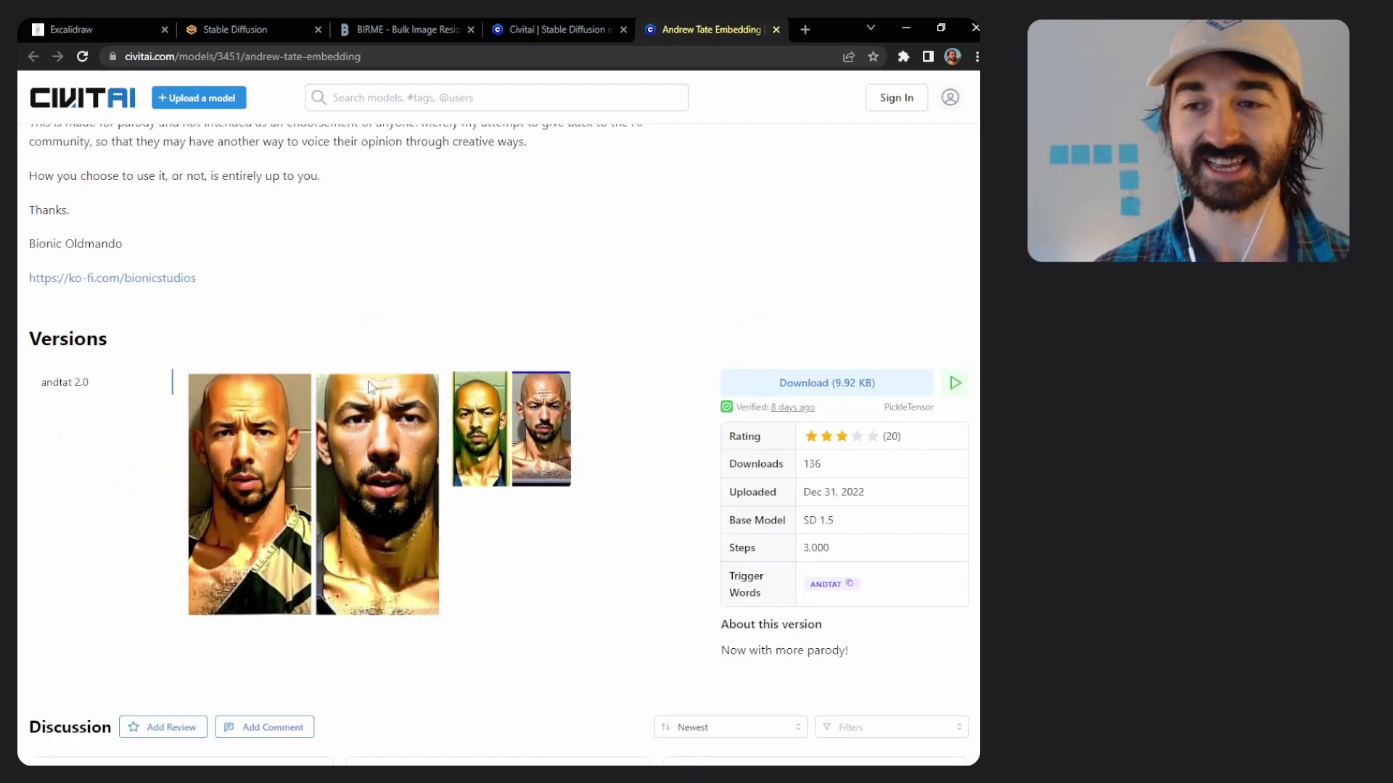
scroll(547, 414, up, 2)
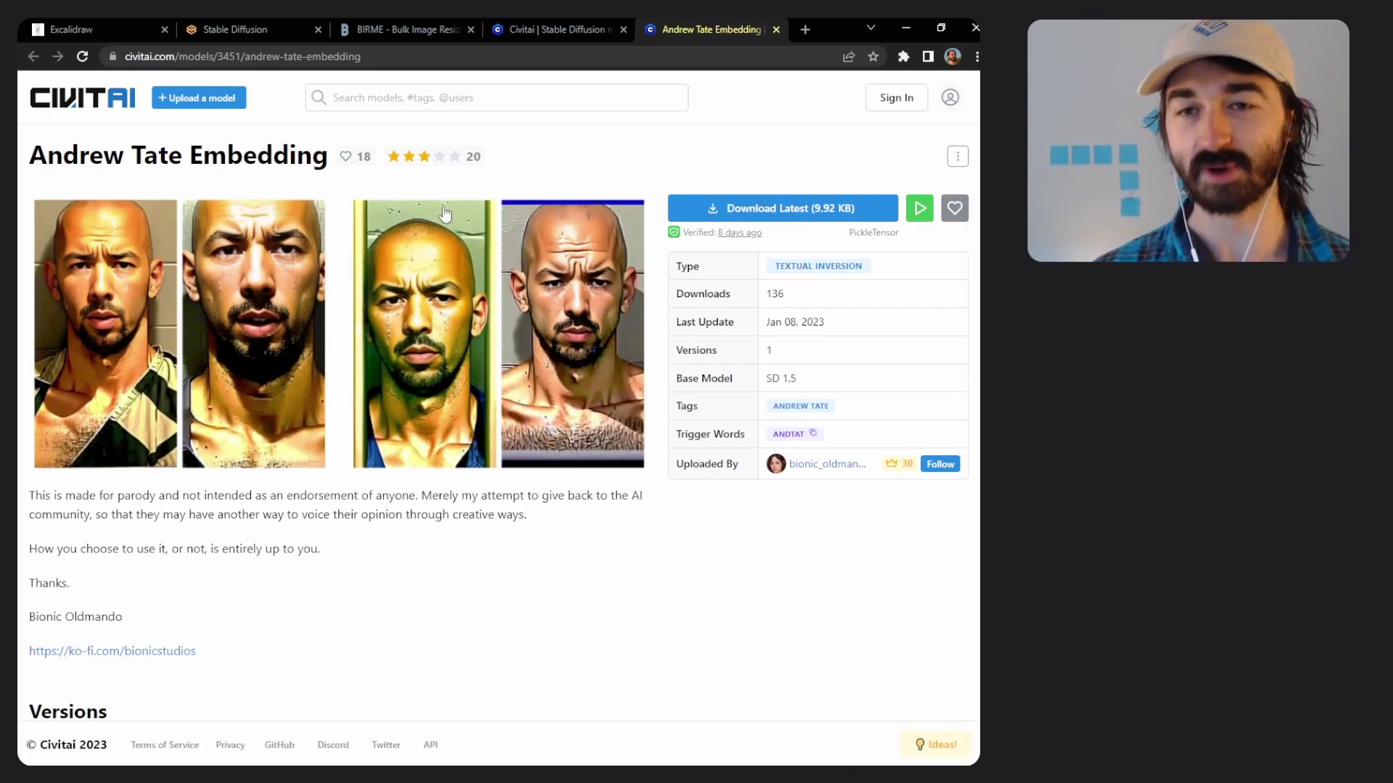
drag(35, 497, 416, 494)
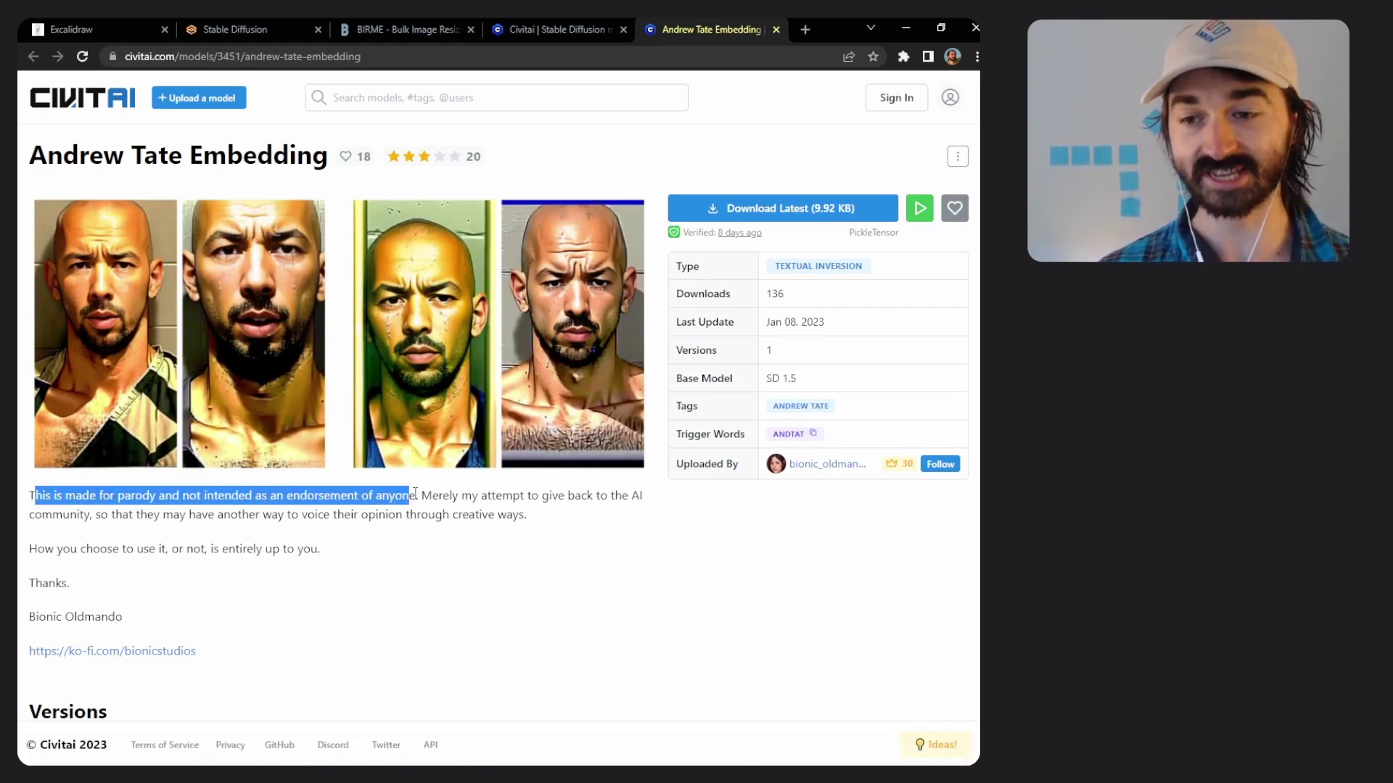
click(811, 435)
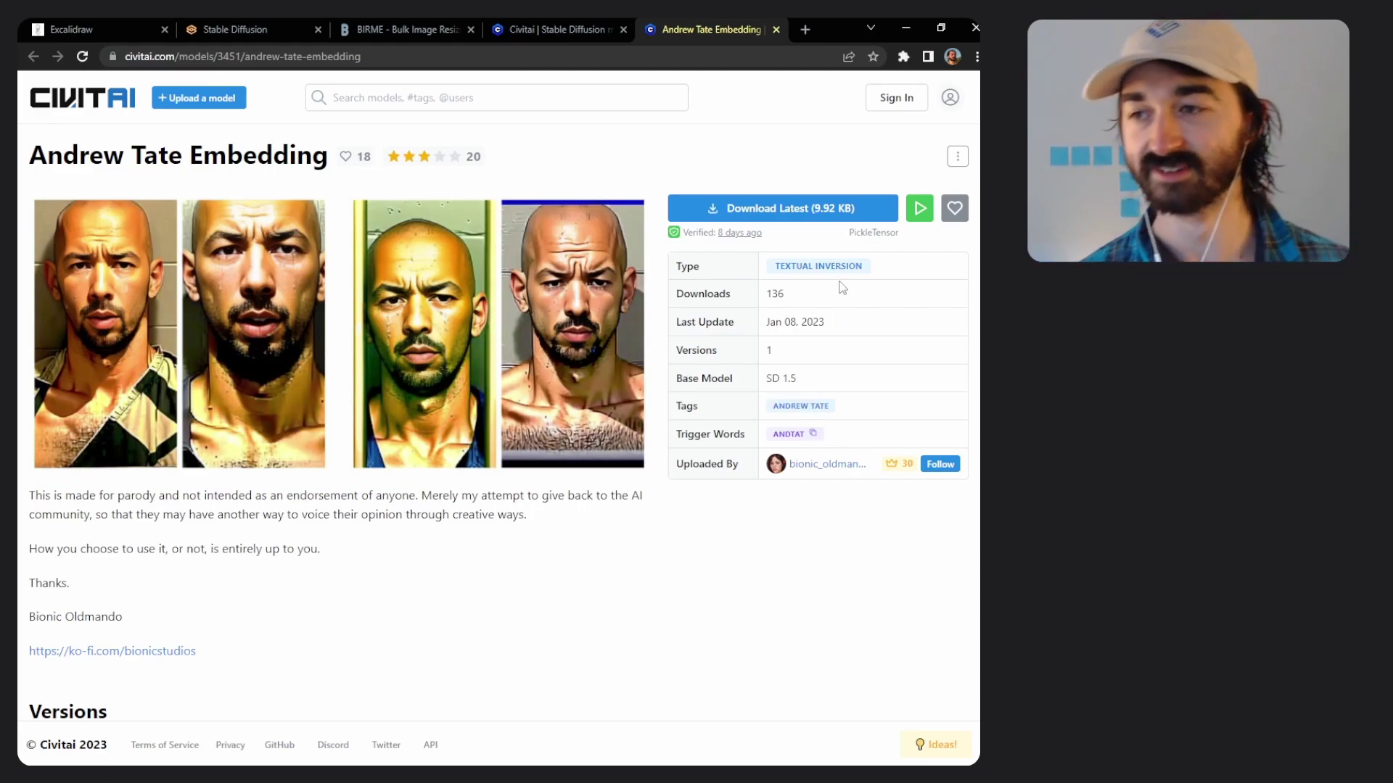
click(774, 210)
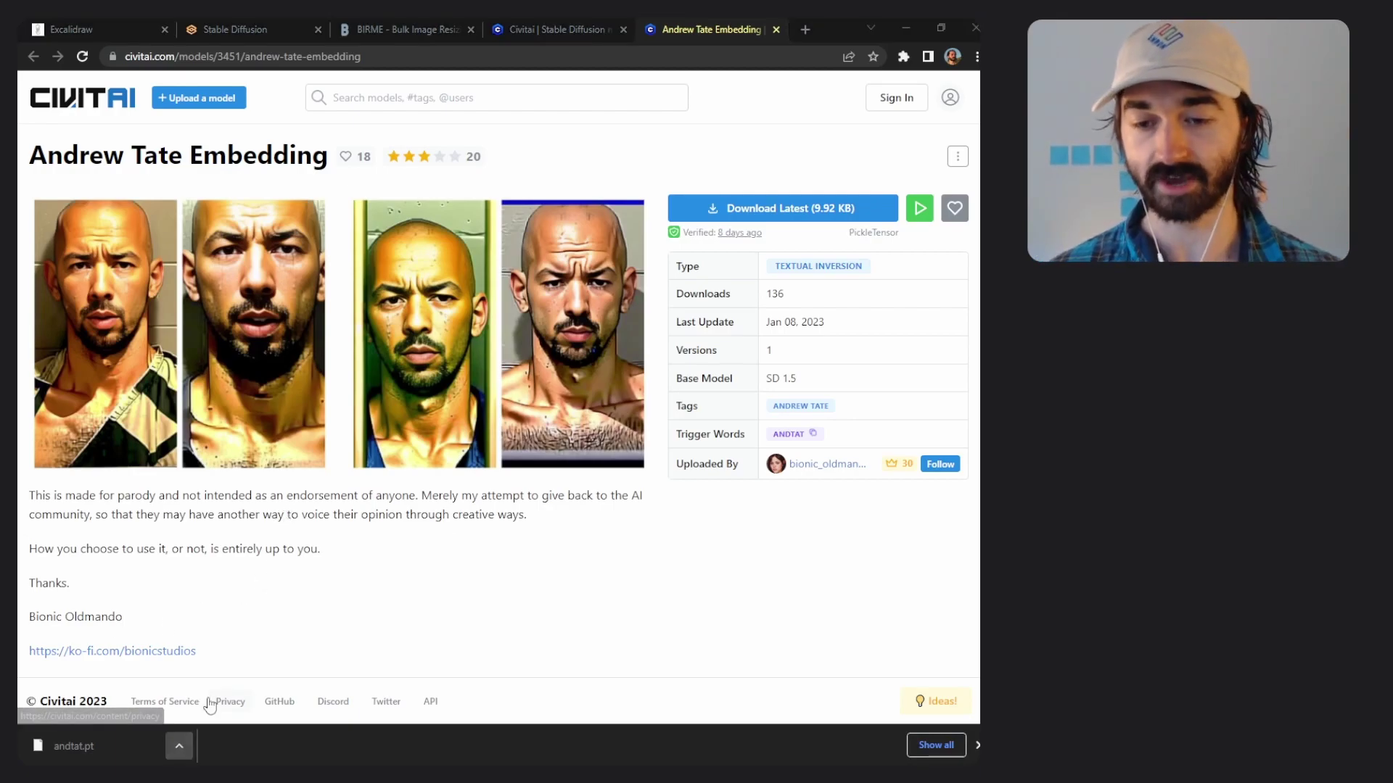
Step: Reveal andtat.pt in Downloads and confirm it's in the webui embeddings folder
click(73, 746)
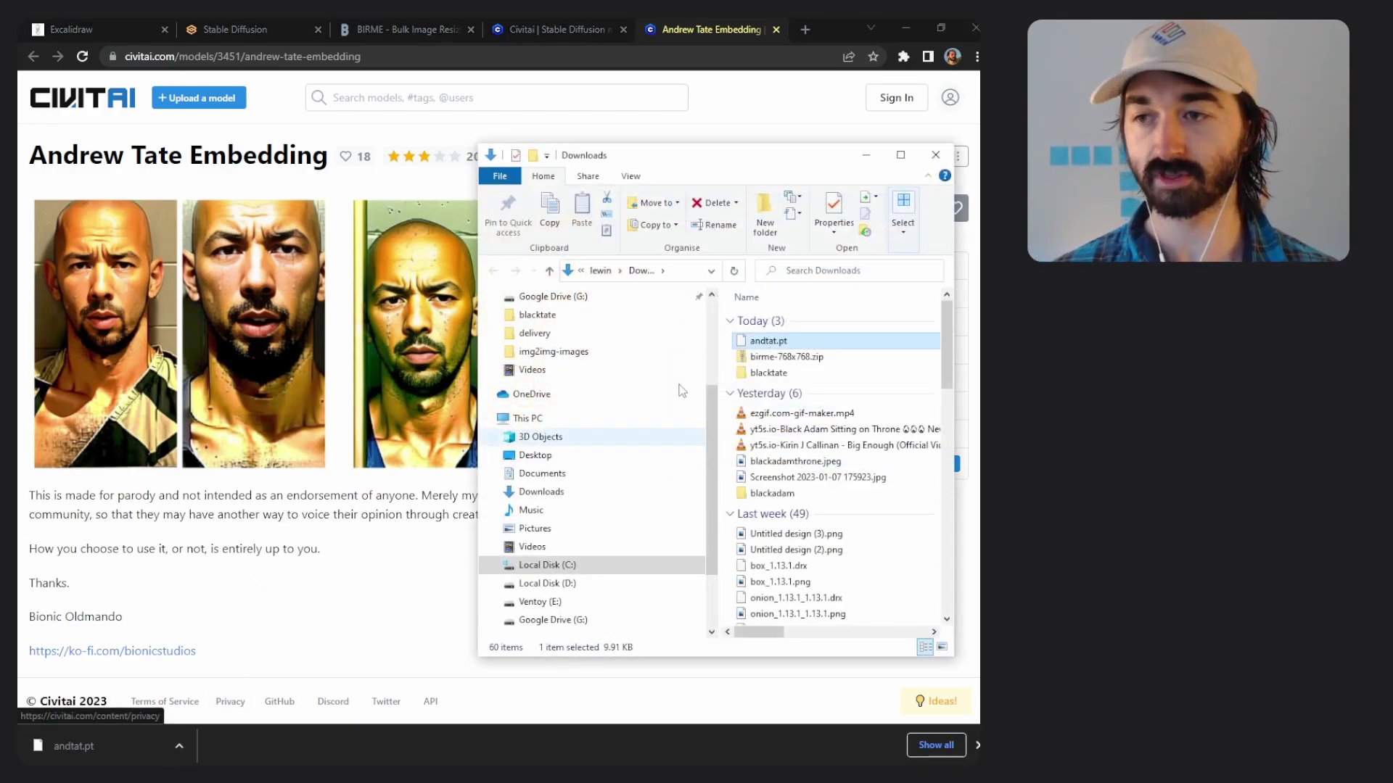
click(842, 341)
key(Escape)
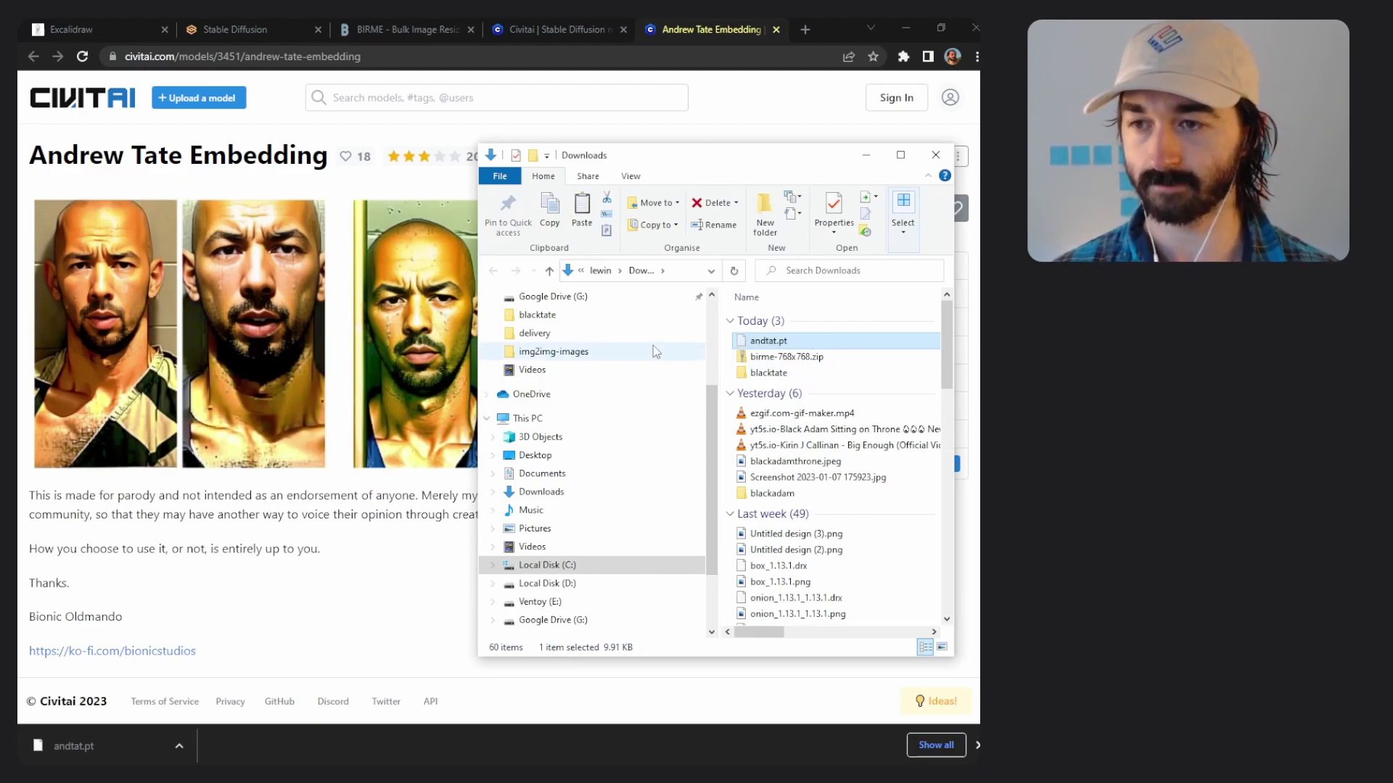
click(588, 353)
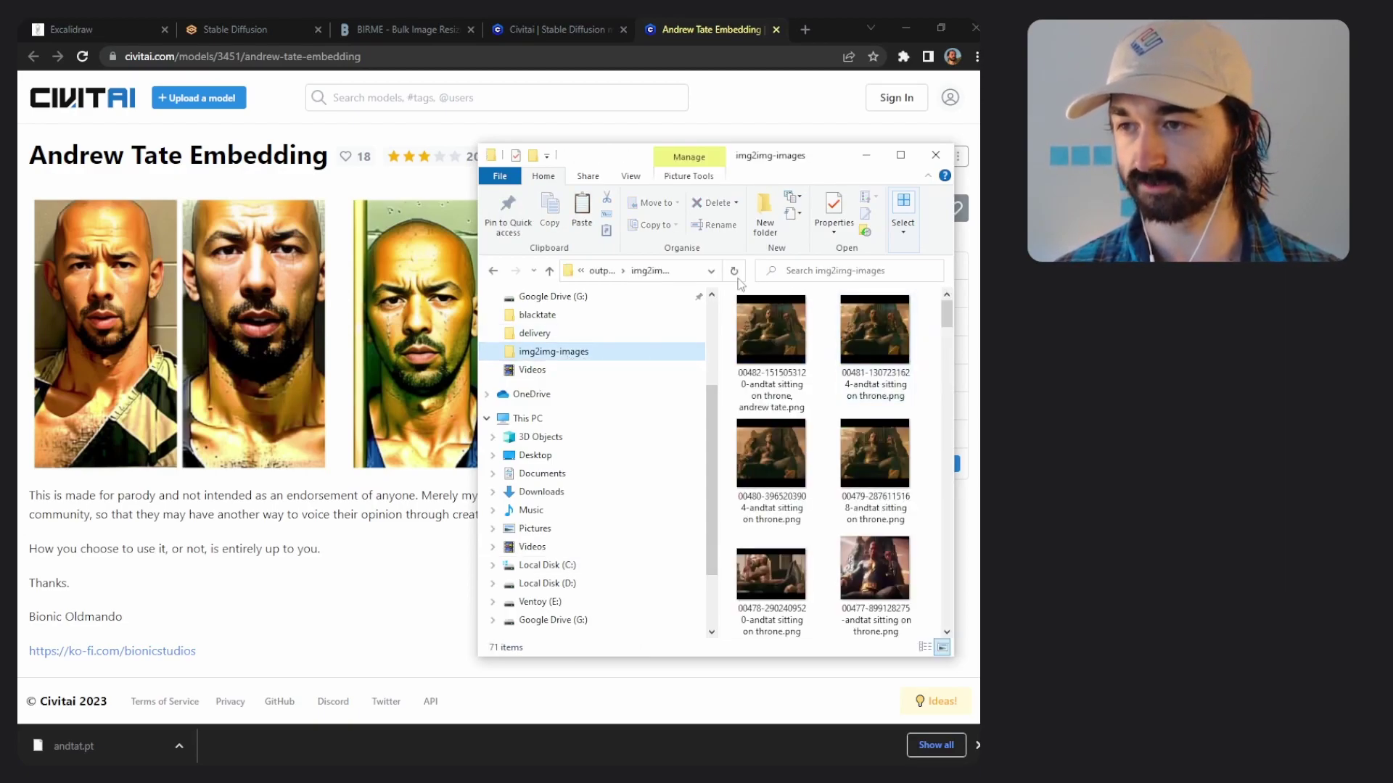
key(alt+Tab)
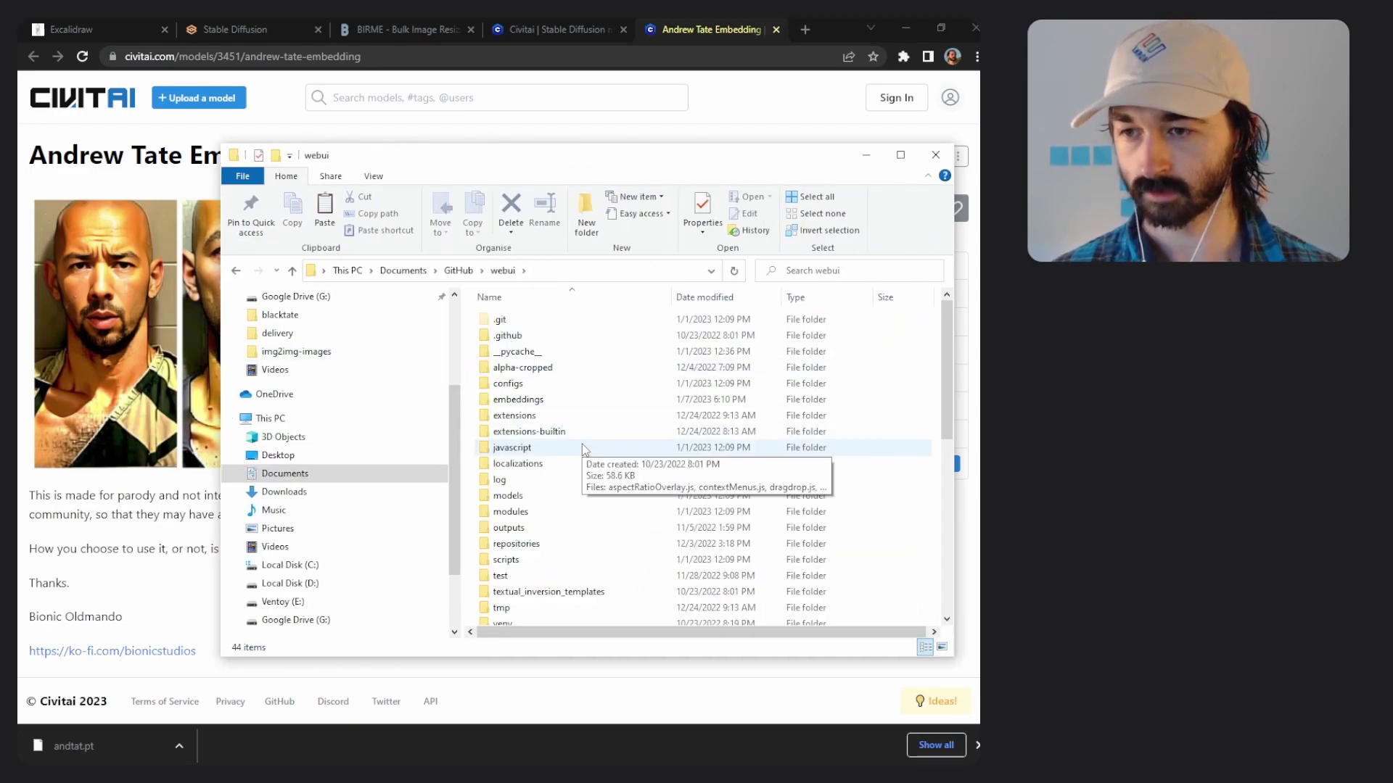
double_click(550, 401)
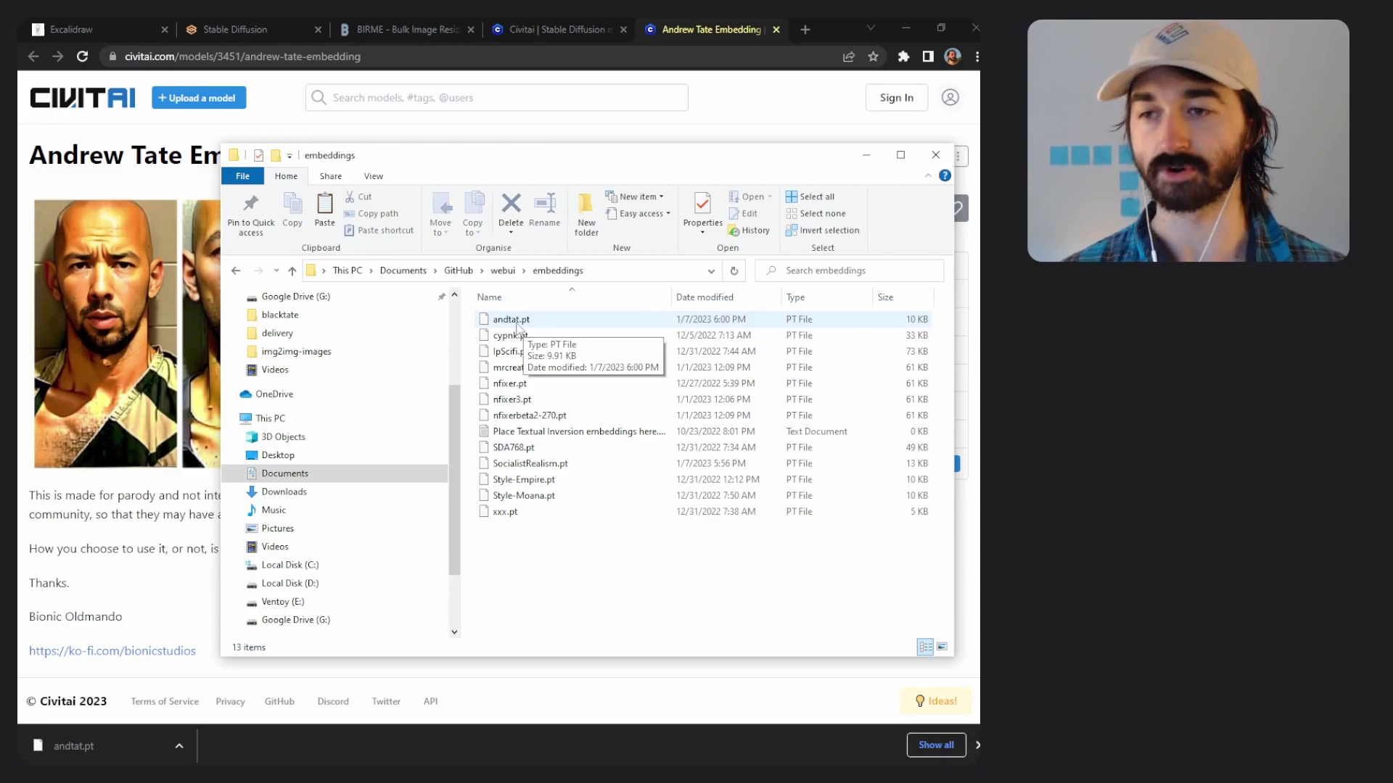
Step: Back on the Civitai page, note the SD 1.5 base model and copy ANDTAT again
click(866, 155)
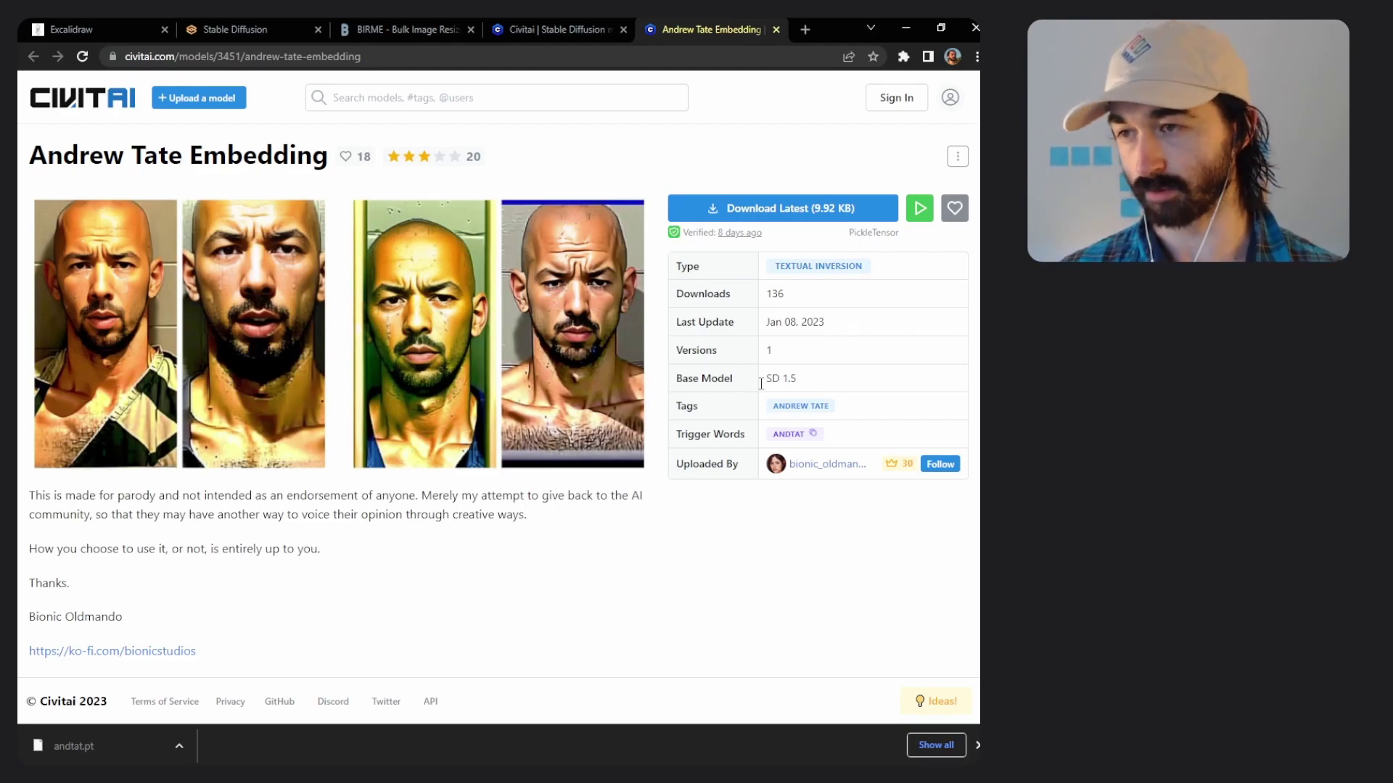
drag(761, 383, 796, 380)
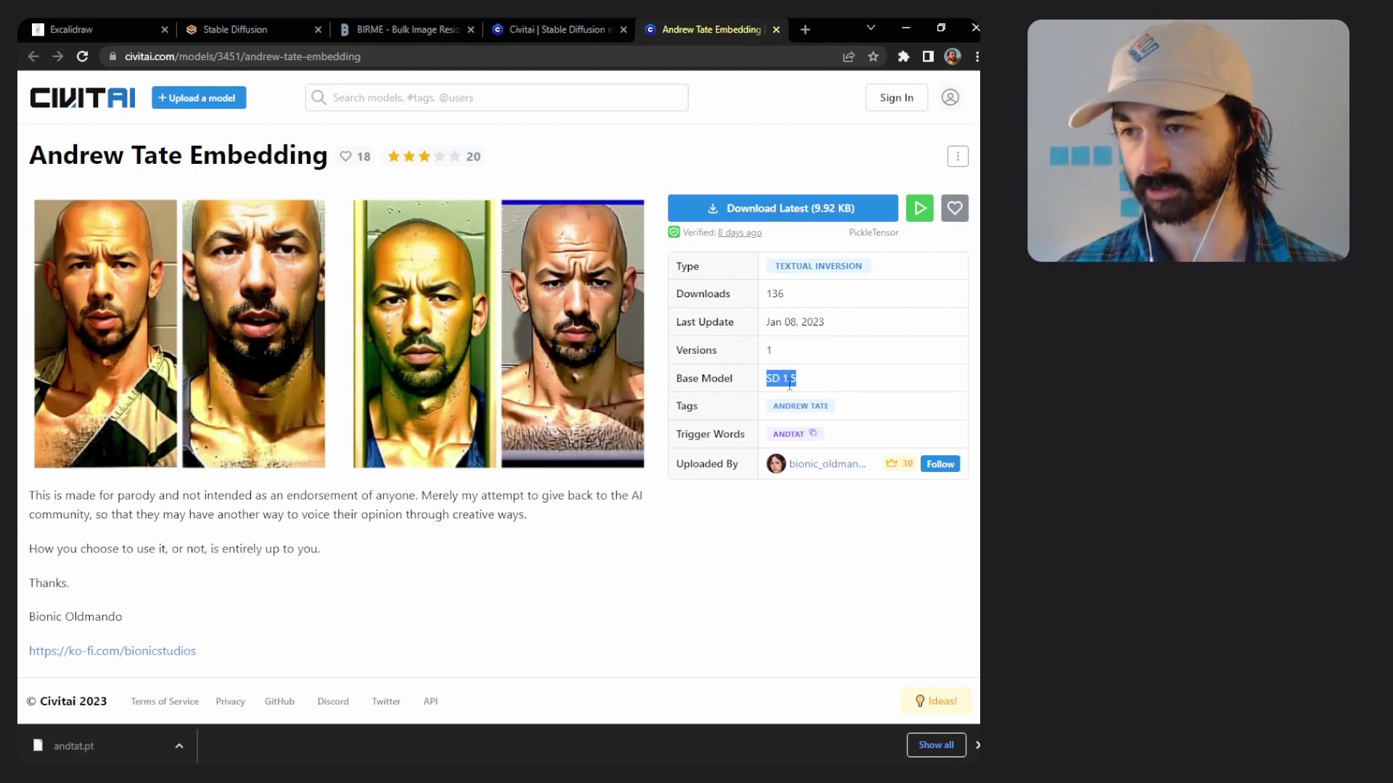
click(814, 434)
Step: Keep the v1-5-pruned-emaonly checkpoint and enter the prompt 'andtat, sitting on a throne, mouth closed muscular, smug'
click(84, 29)
click(234, 29)
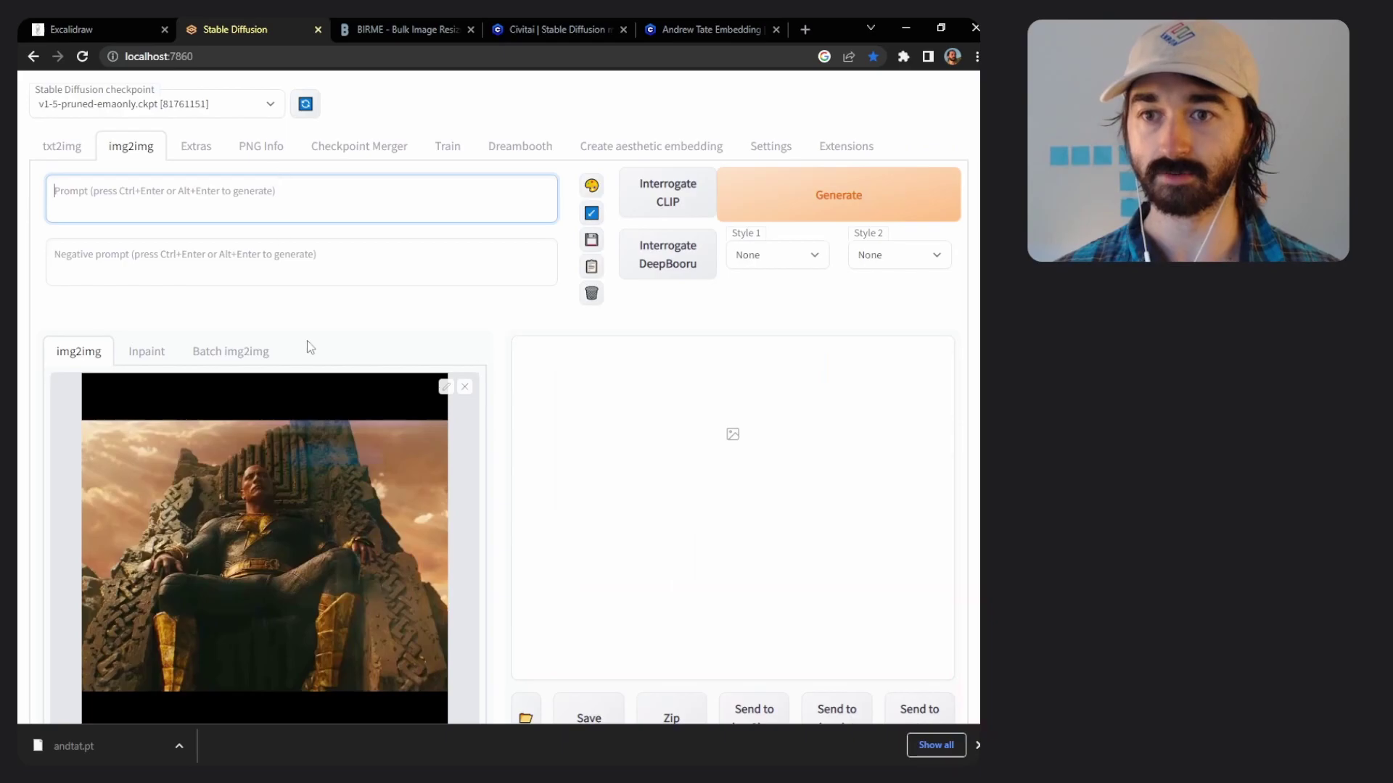
click(101, 107)
click(91, 110)
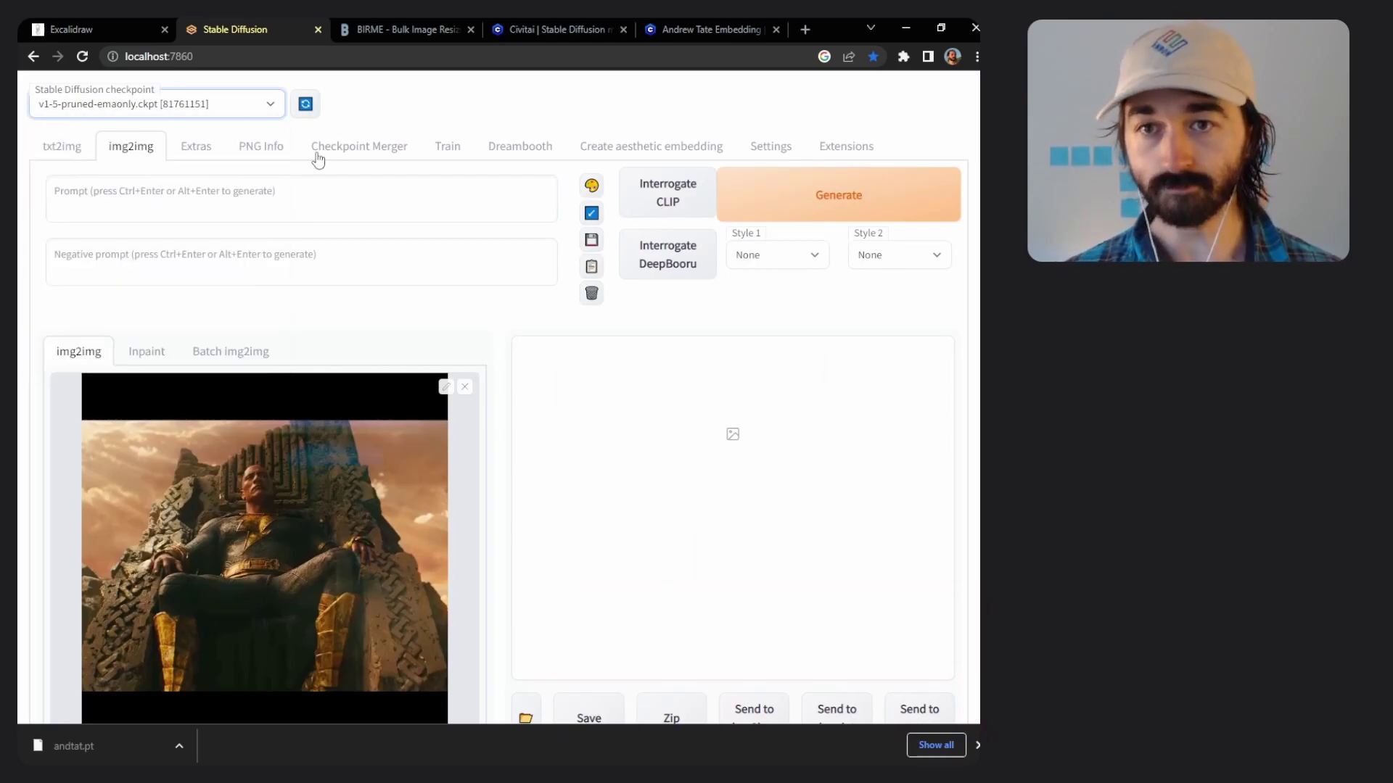
click(148, 198)
key(ctrl+v)
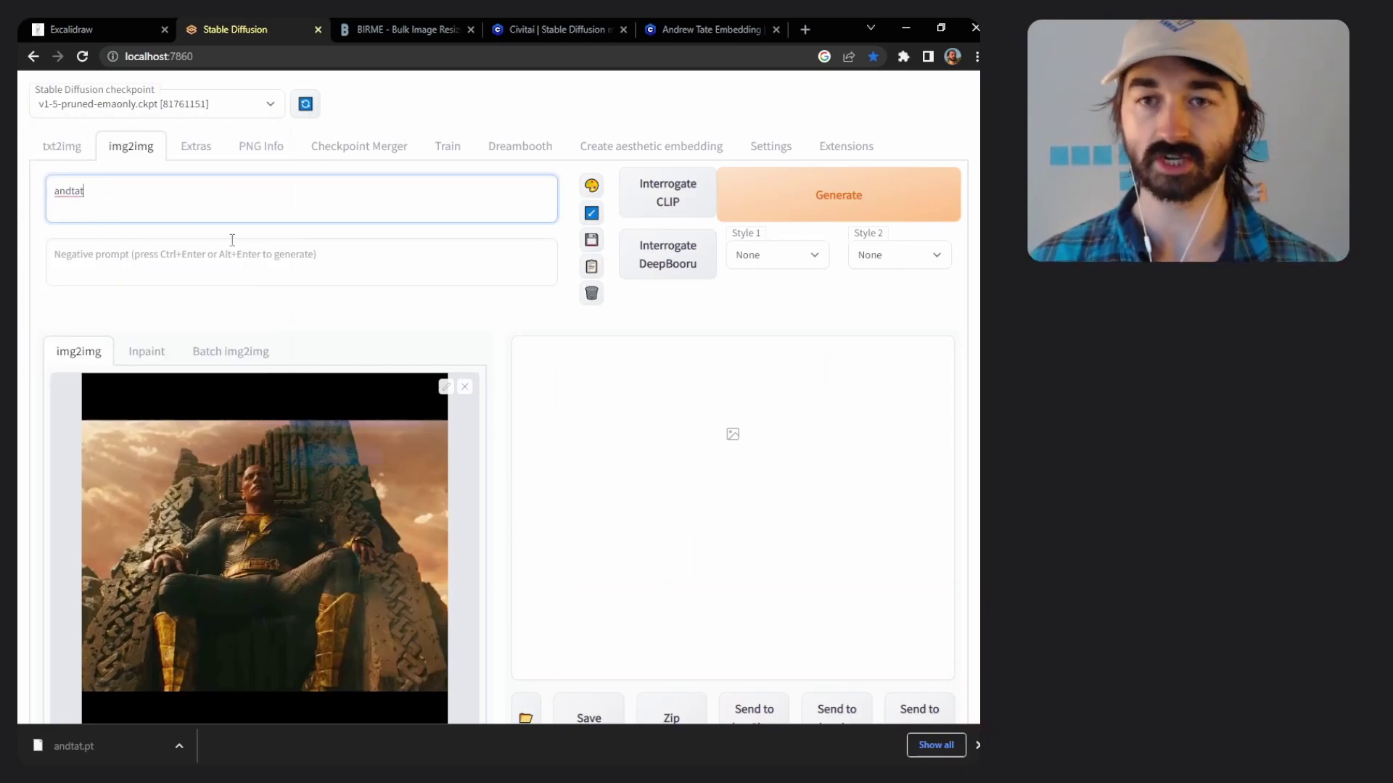
text(,)
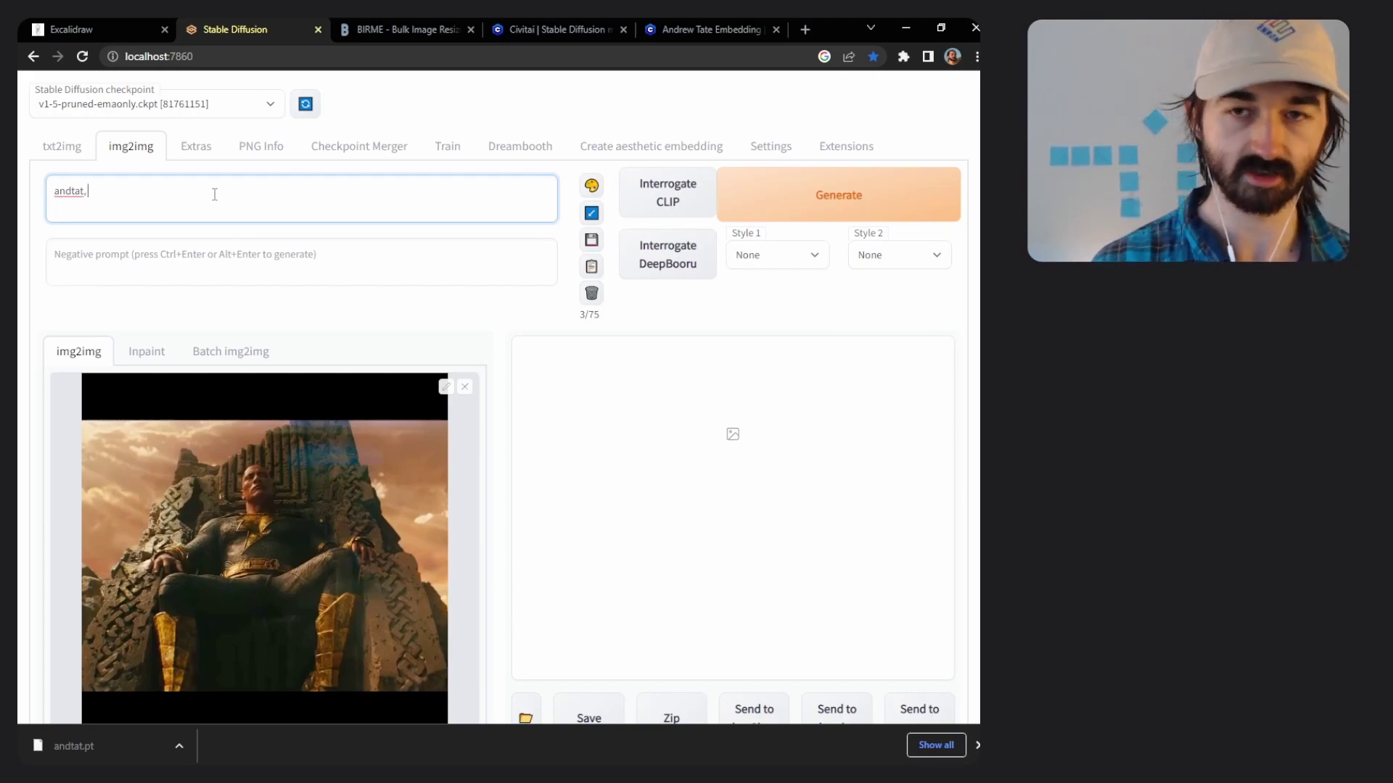
text( sitting on a throne, mouth closed muscular, smug)
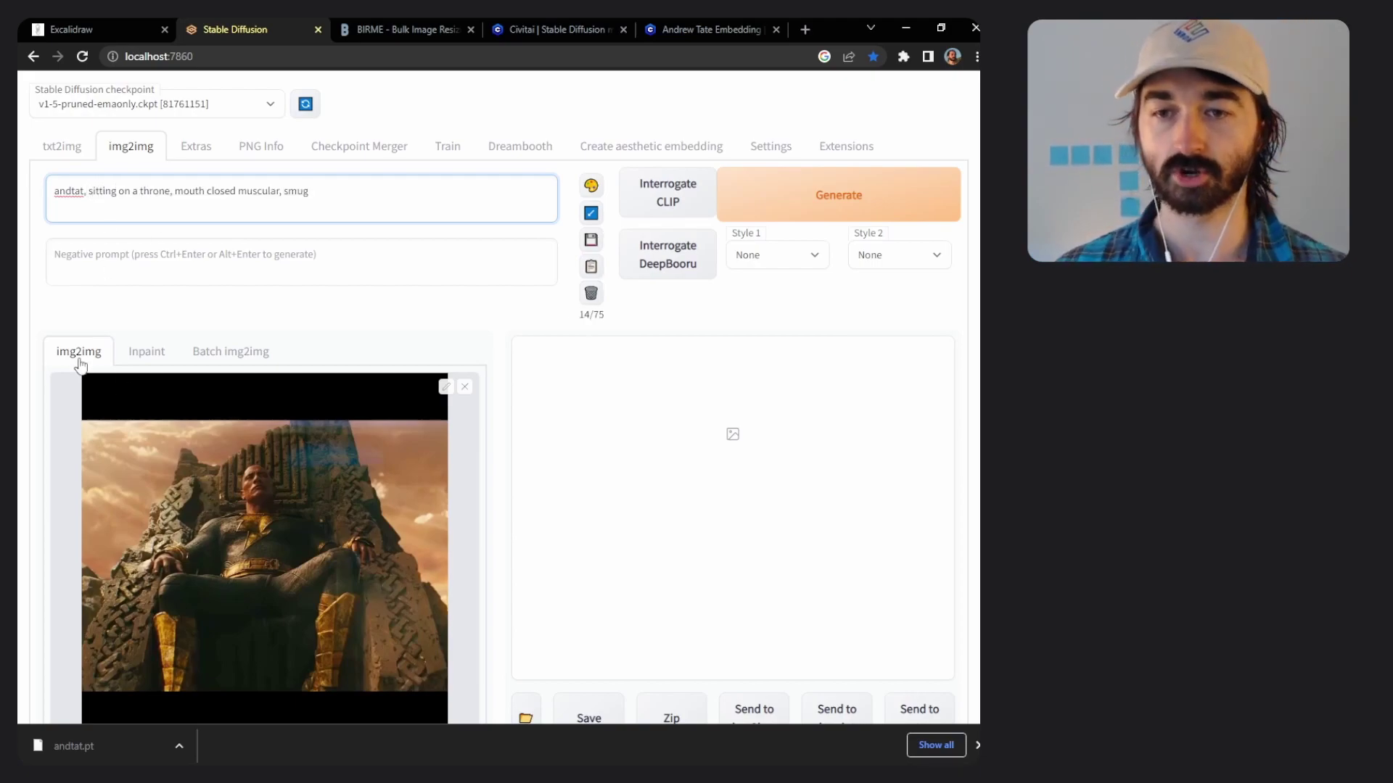
Step: Generate the first 512x512 img2img result and enlarge it, showing a face close-up
scroll(262, 318, down, 1)
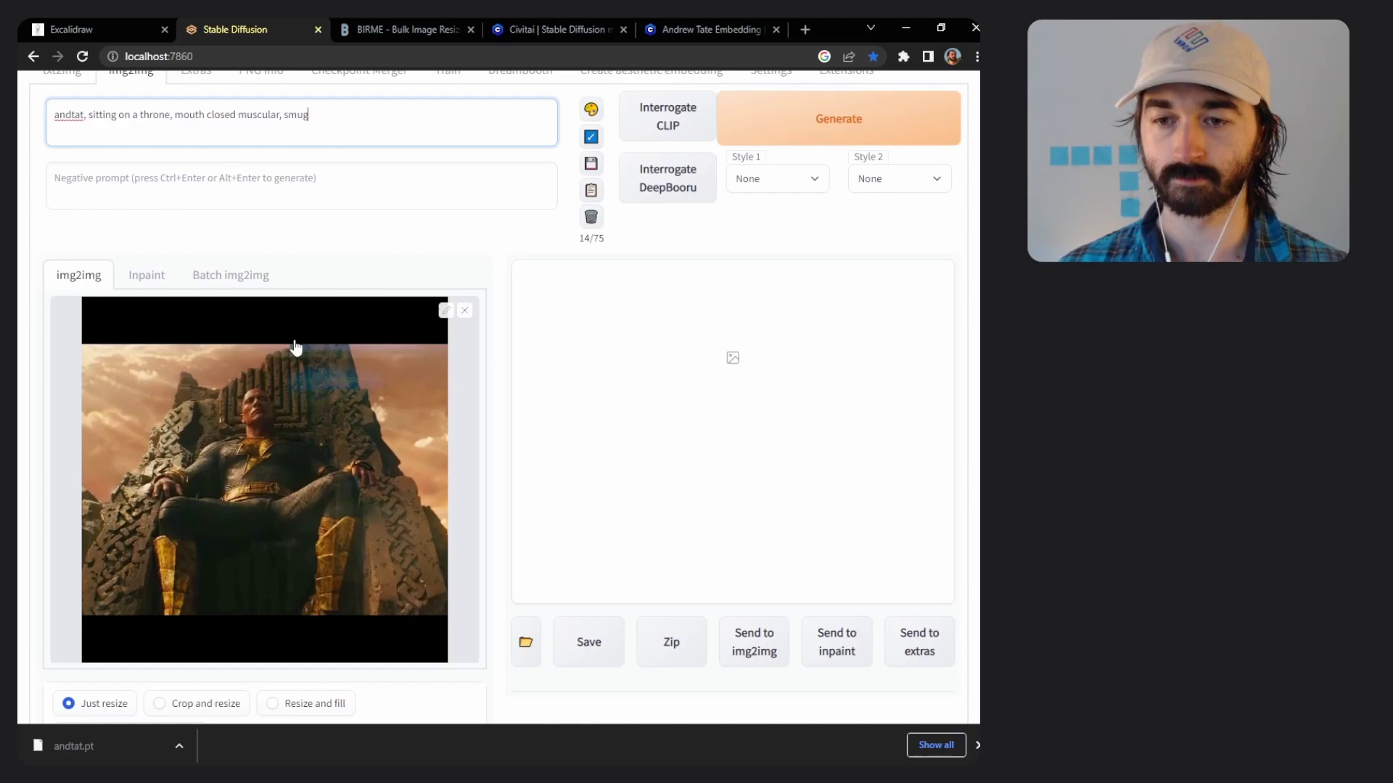
click(825, 134)
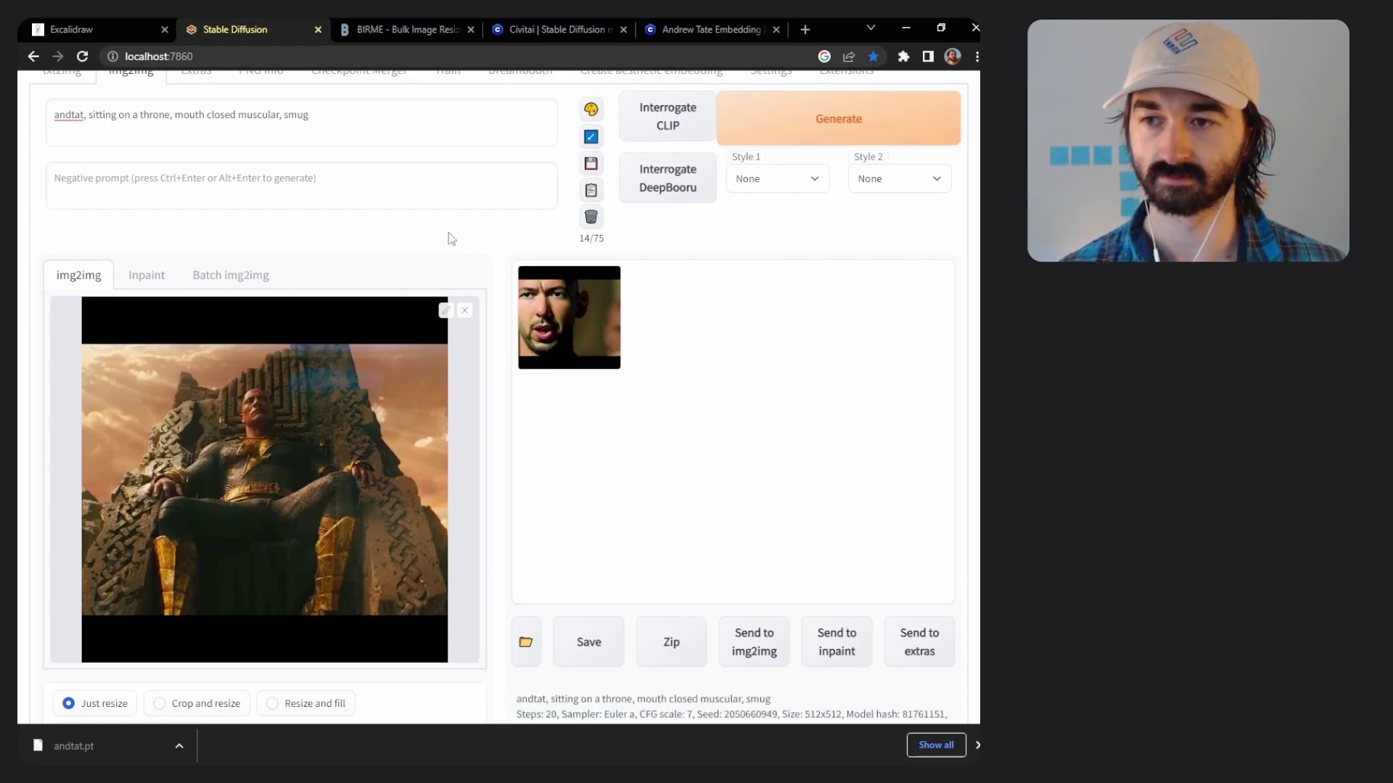
click(560, 332)
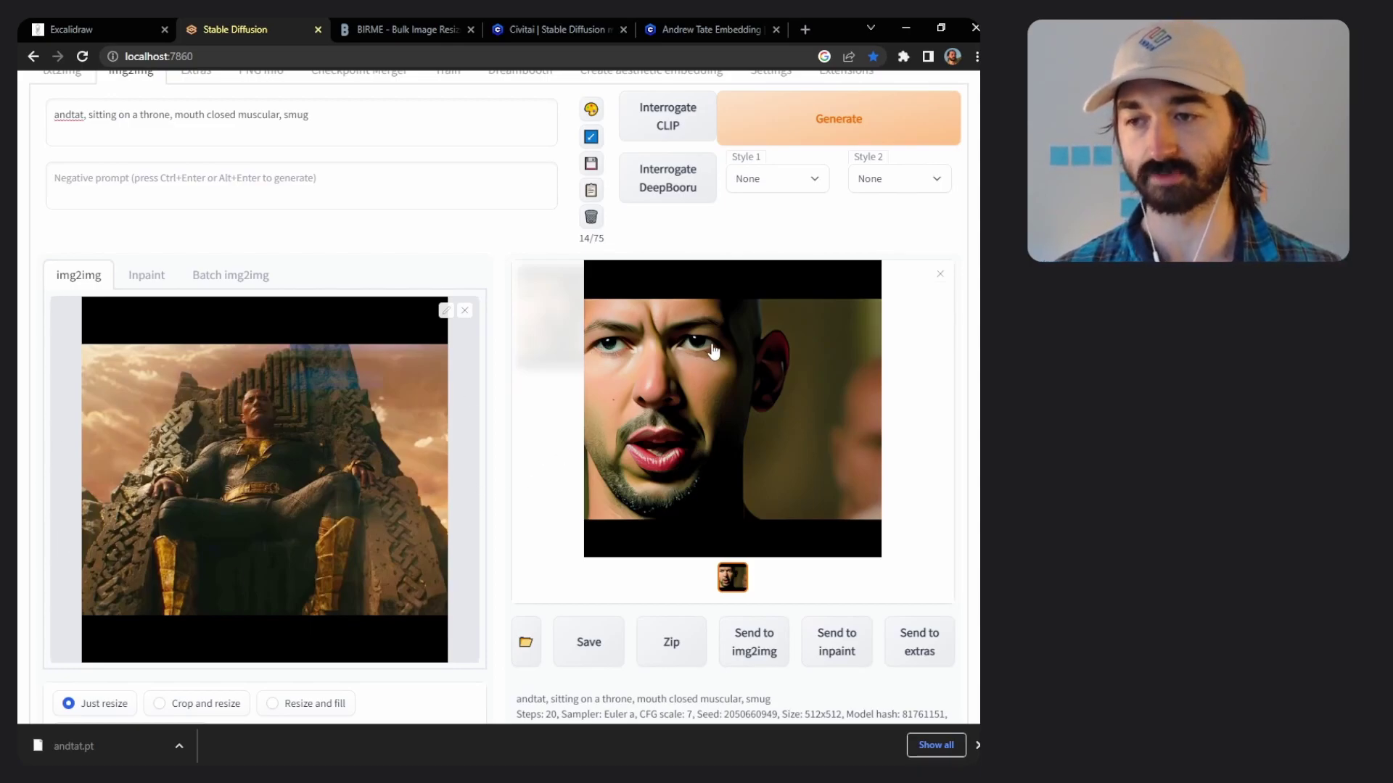
Step: Set sampling steps to 50 and lower denoising strength from 0.75 to 0.25
scroll(578, 415, up, 1)
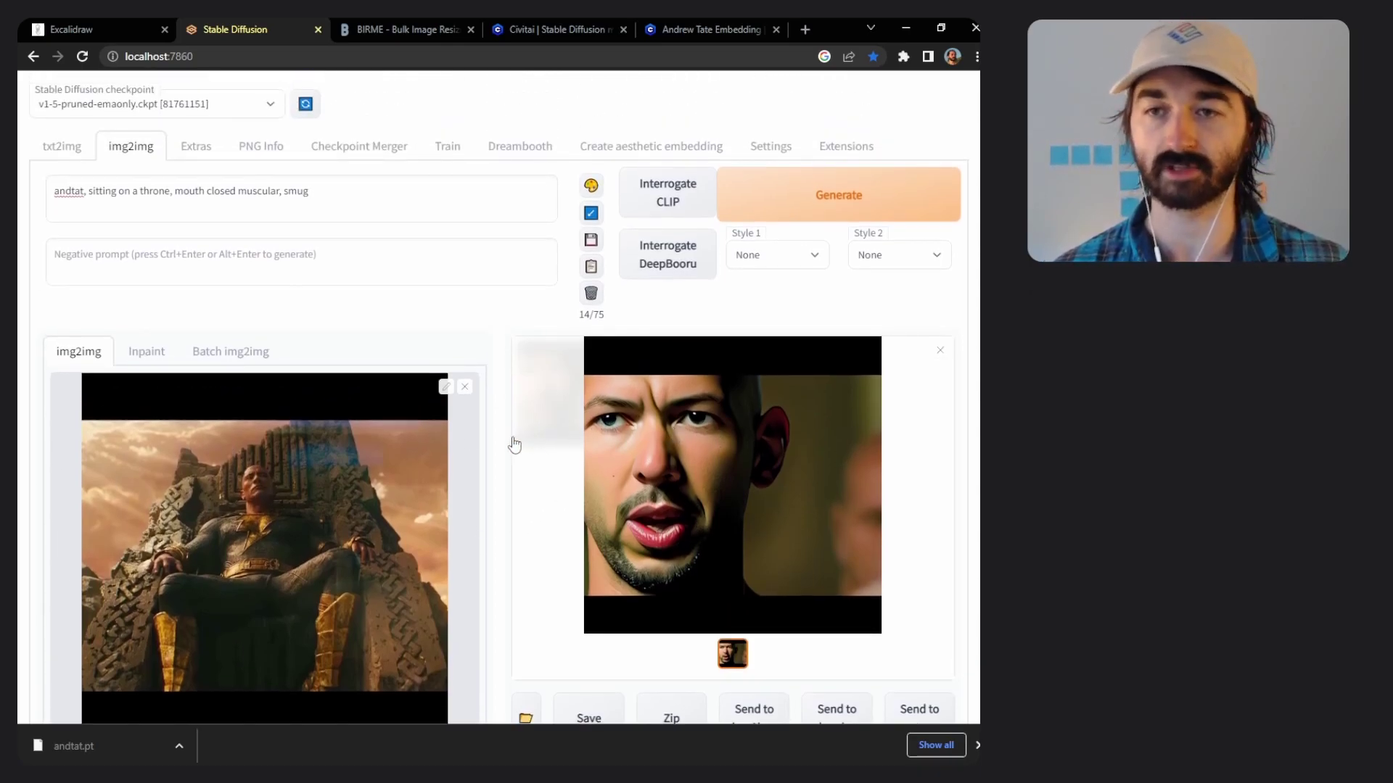
scroll(494, 430, down, 6)
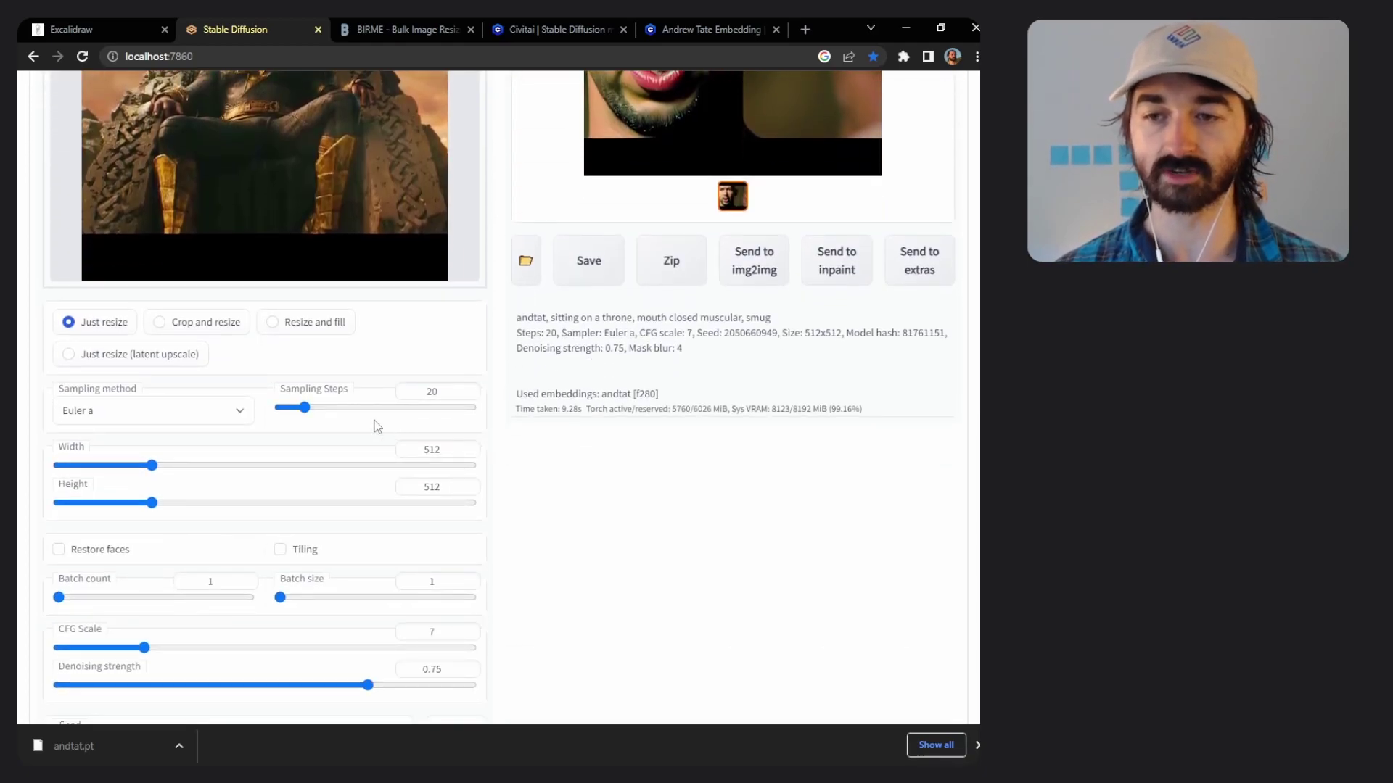
drag(305, 408, 343, 414)
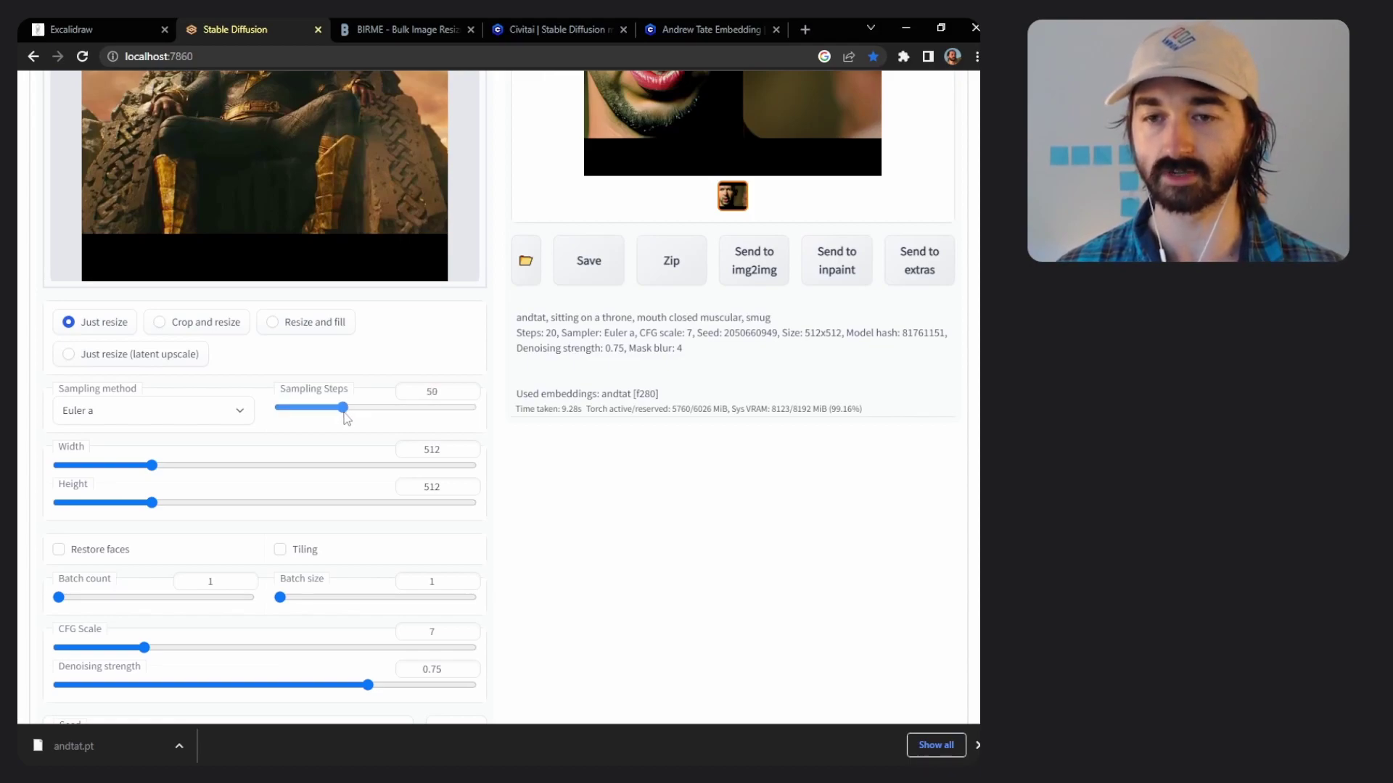
scroll(255, 435, down, 2)
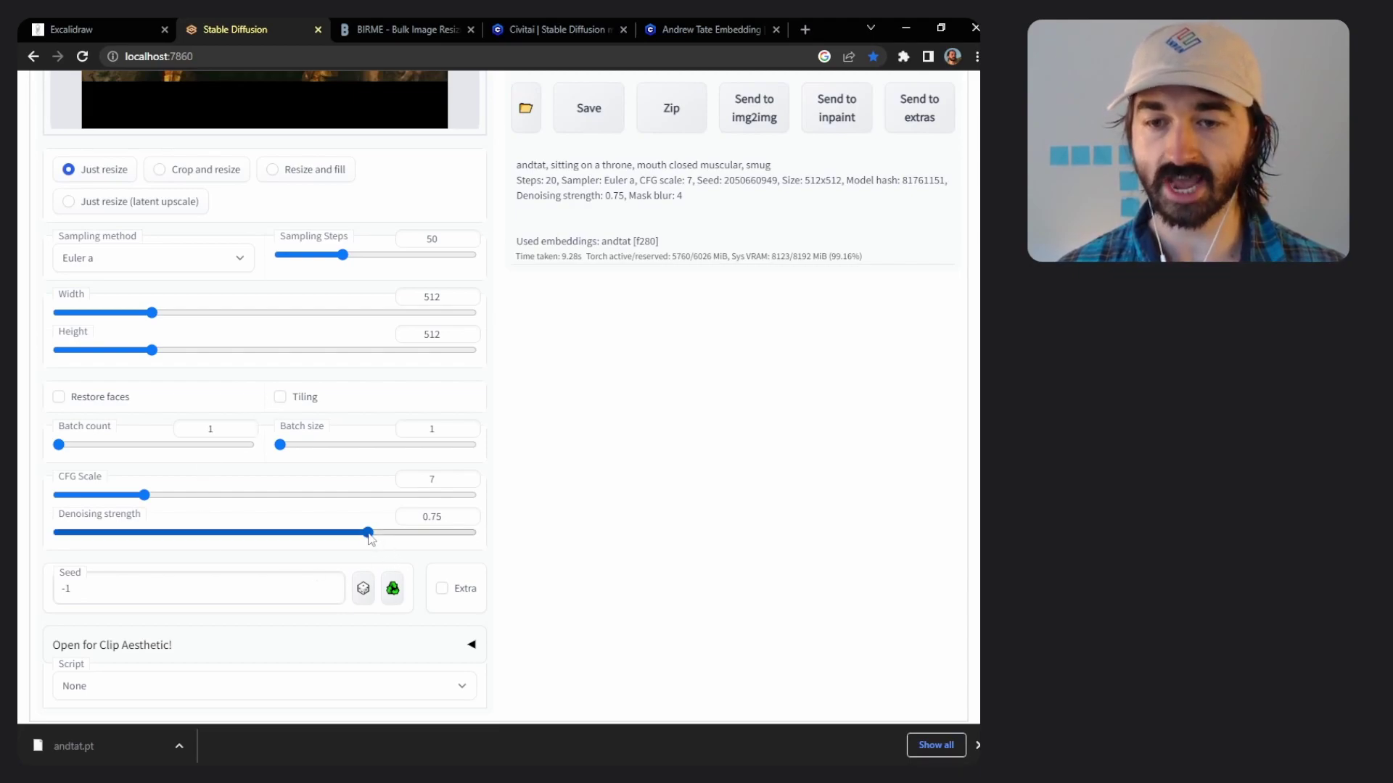
drag(369, 534, 161, 538)
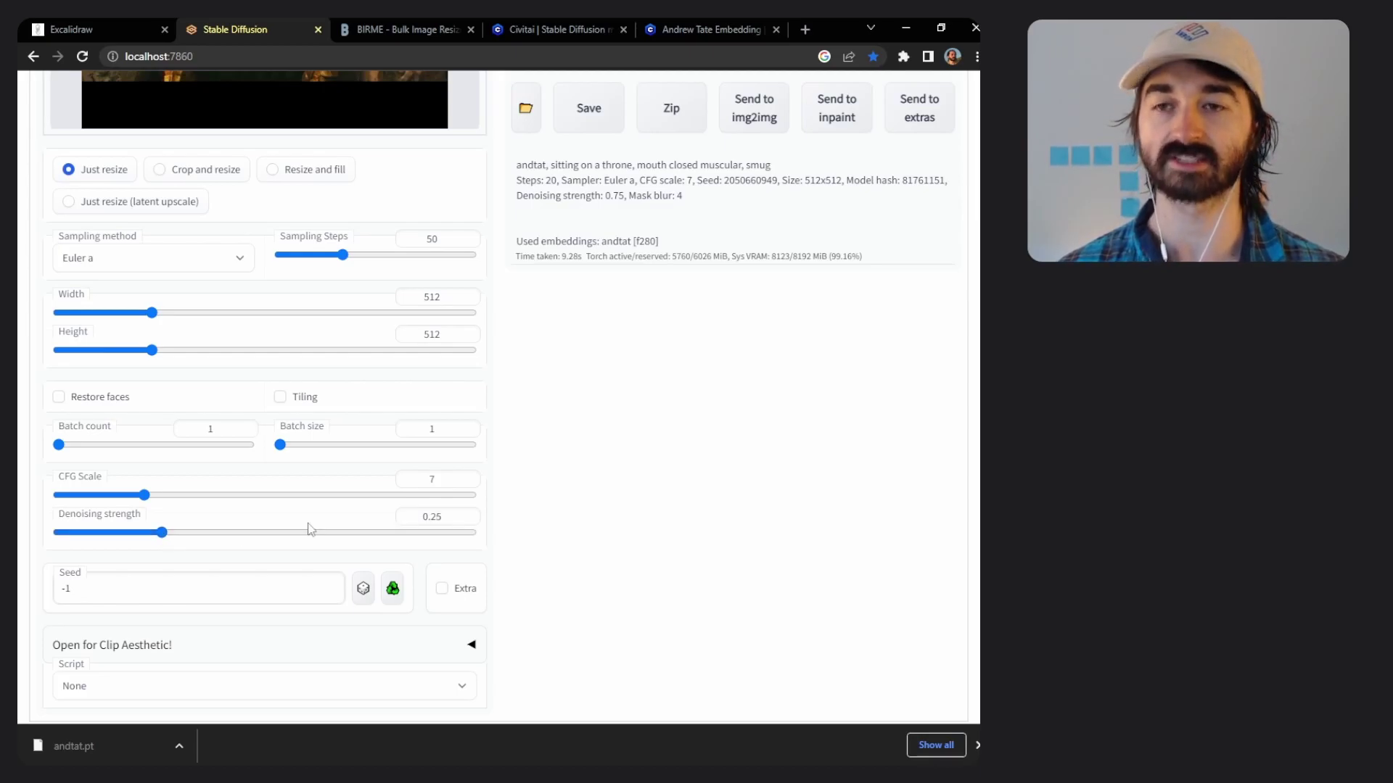
scroll(86, 310, up, 6)
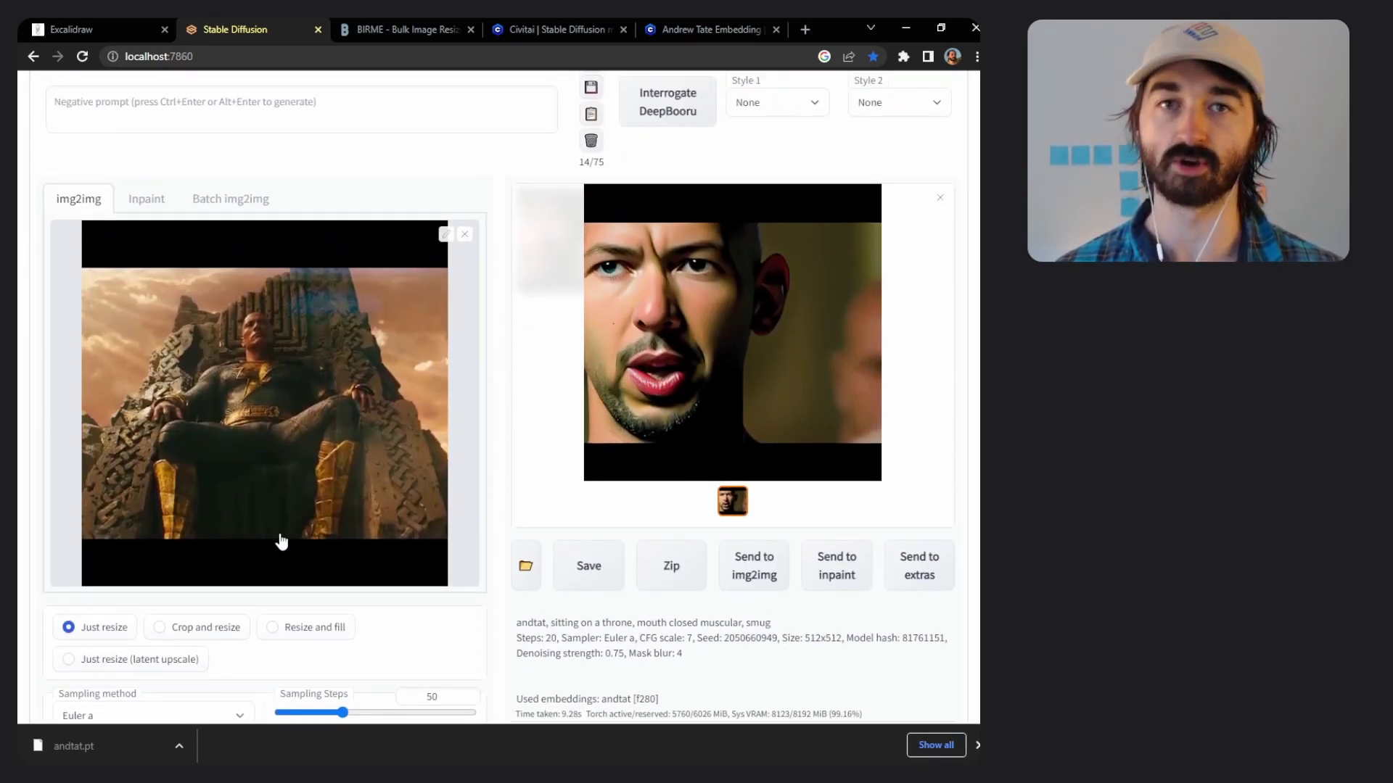
scroll(442, 549, up, 3)
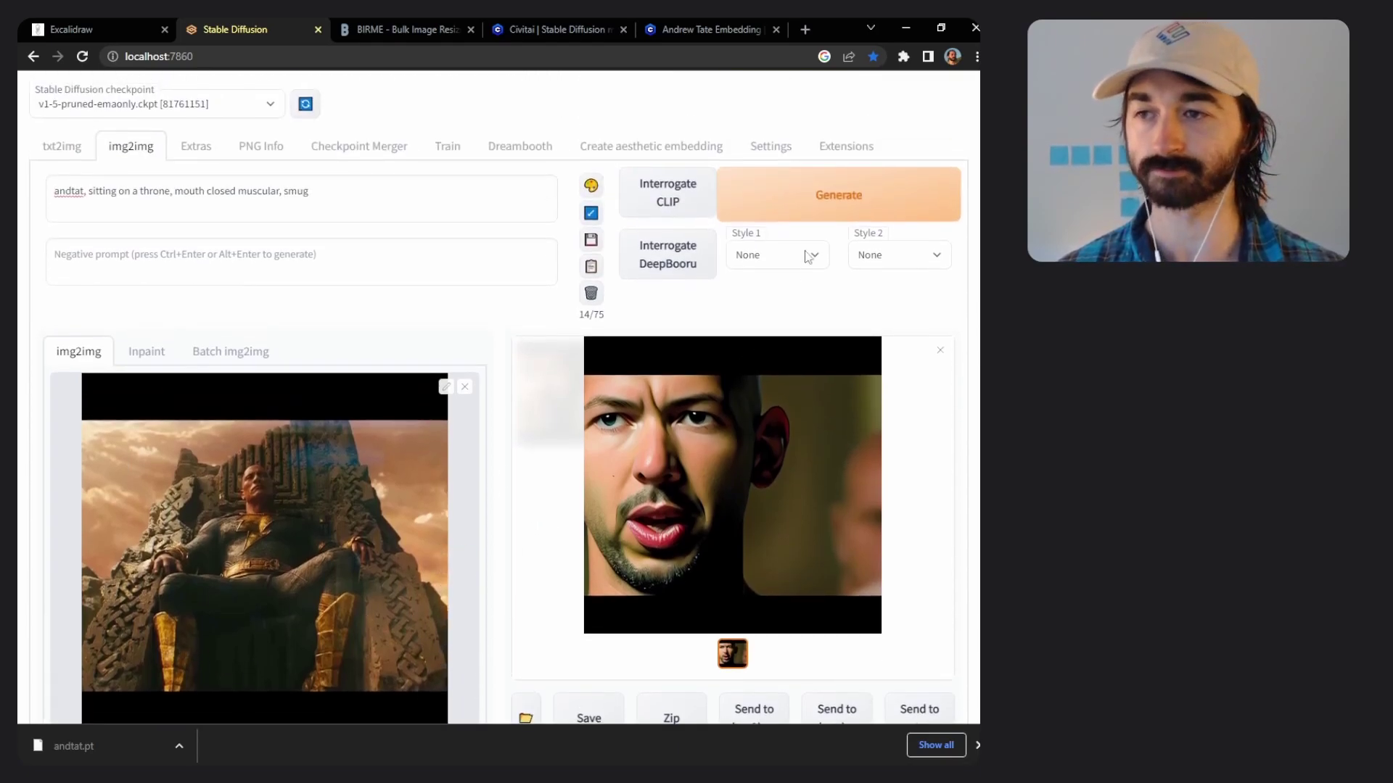
Step: Generate at denoising 0.25, then raise it to 0.28 and generate again
click(798, 213)
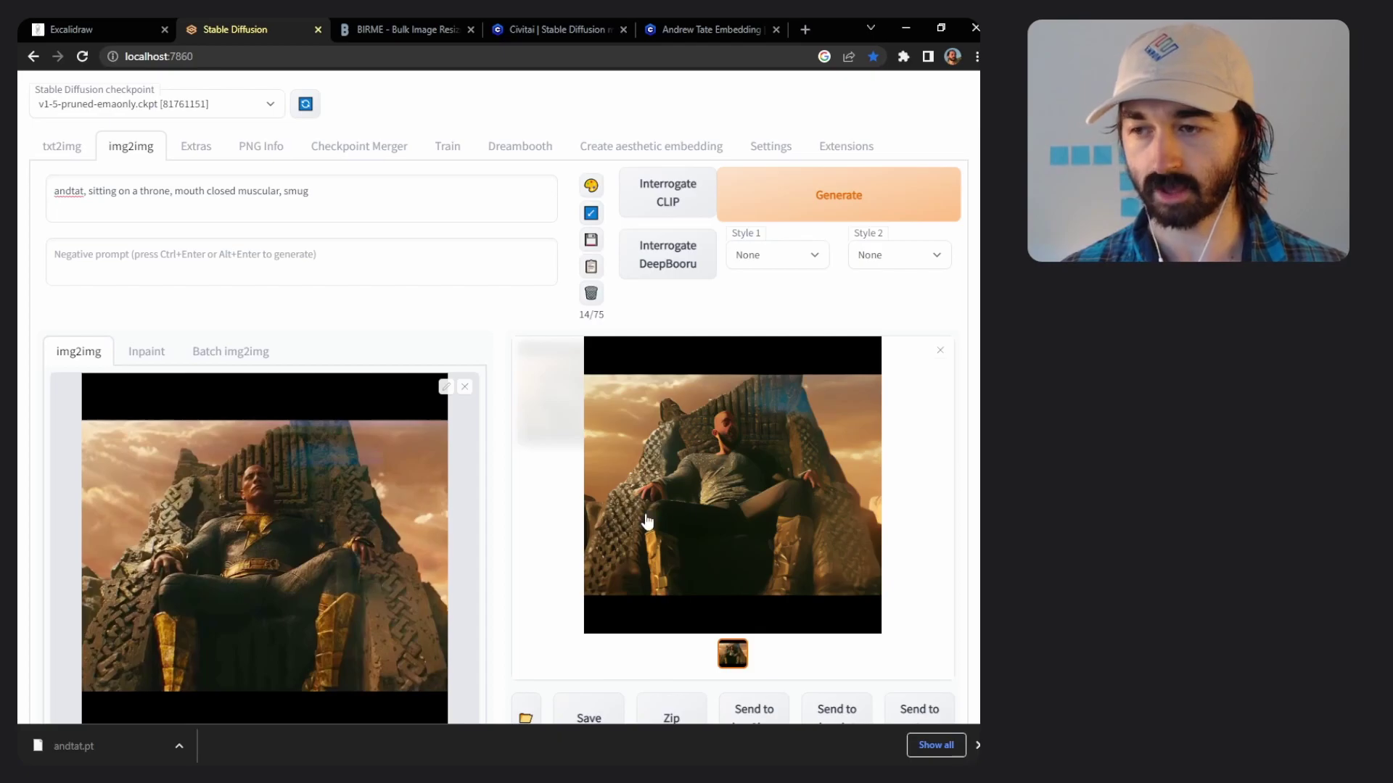
scroll(719, 499, down, 1)
scroll(719, 499, down, 9)
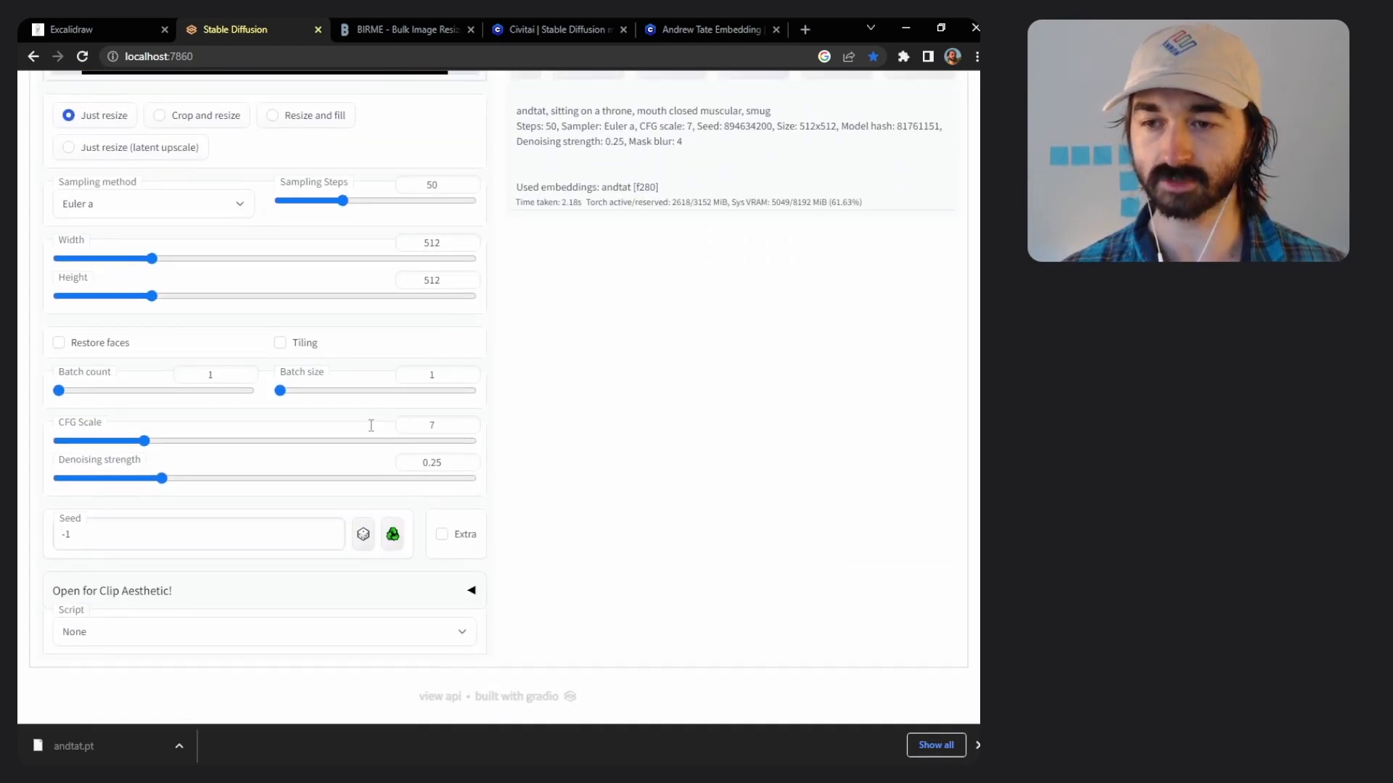
drag(165, 482, 175, 483)
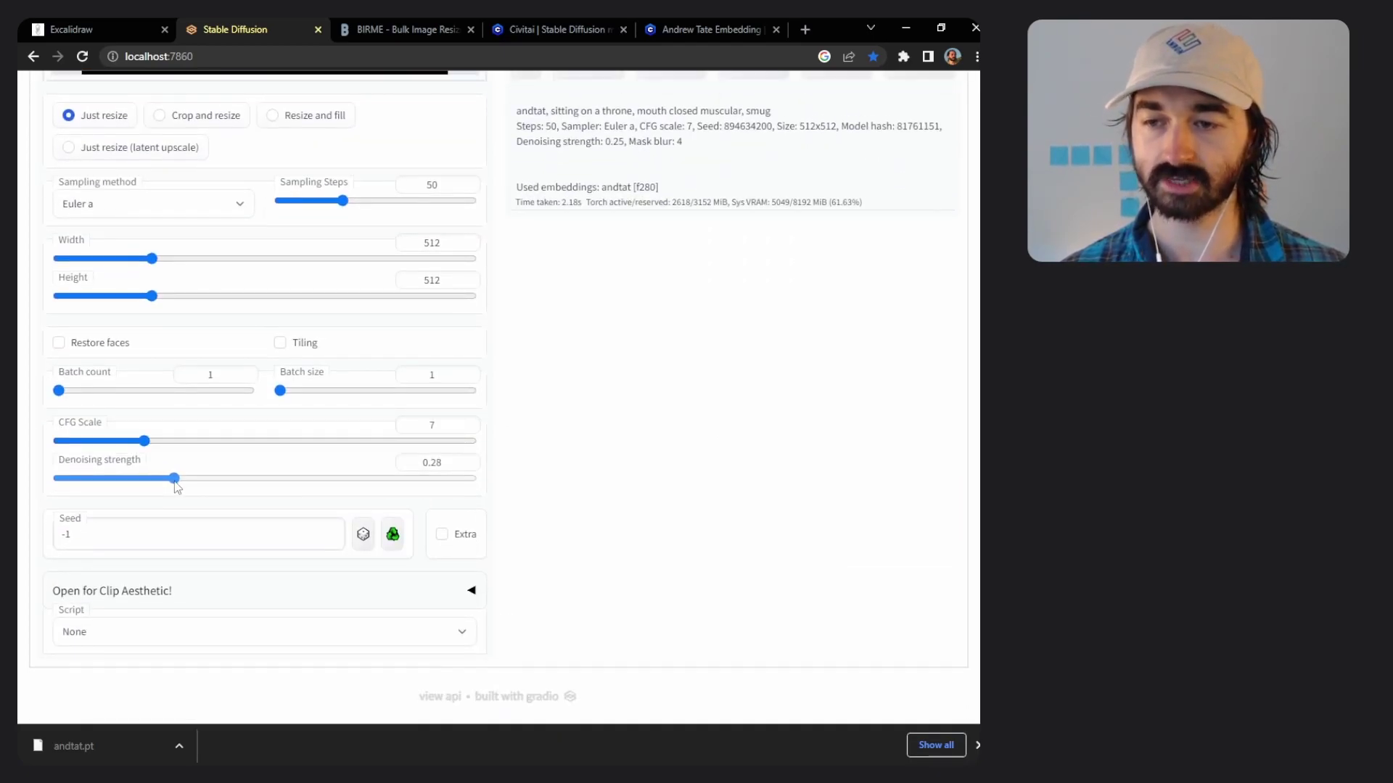
scroll(737, 407, up, 10)
click(798, 208)
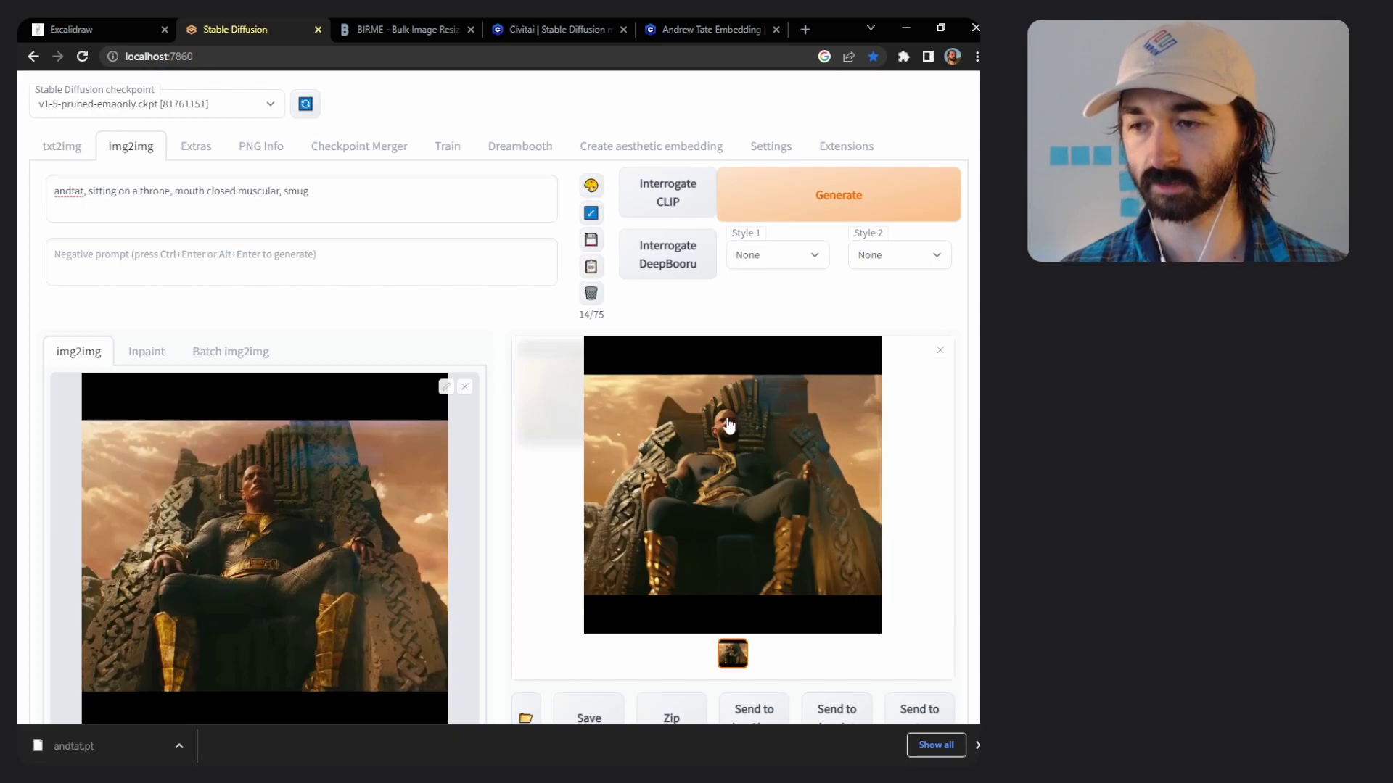
Step: Append 'light shining on face()' to the prompt and generate
click(309, 197)
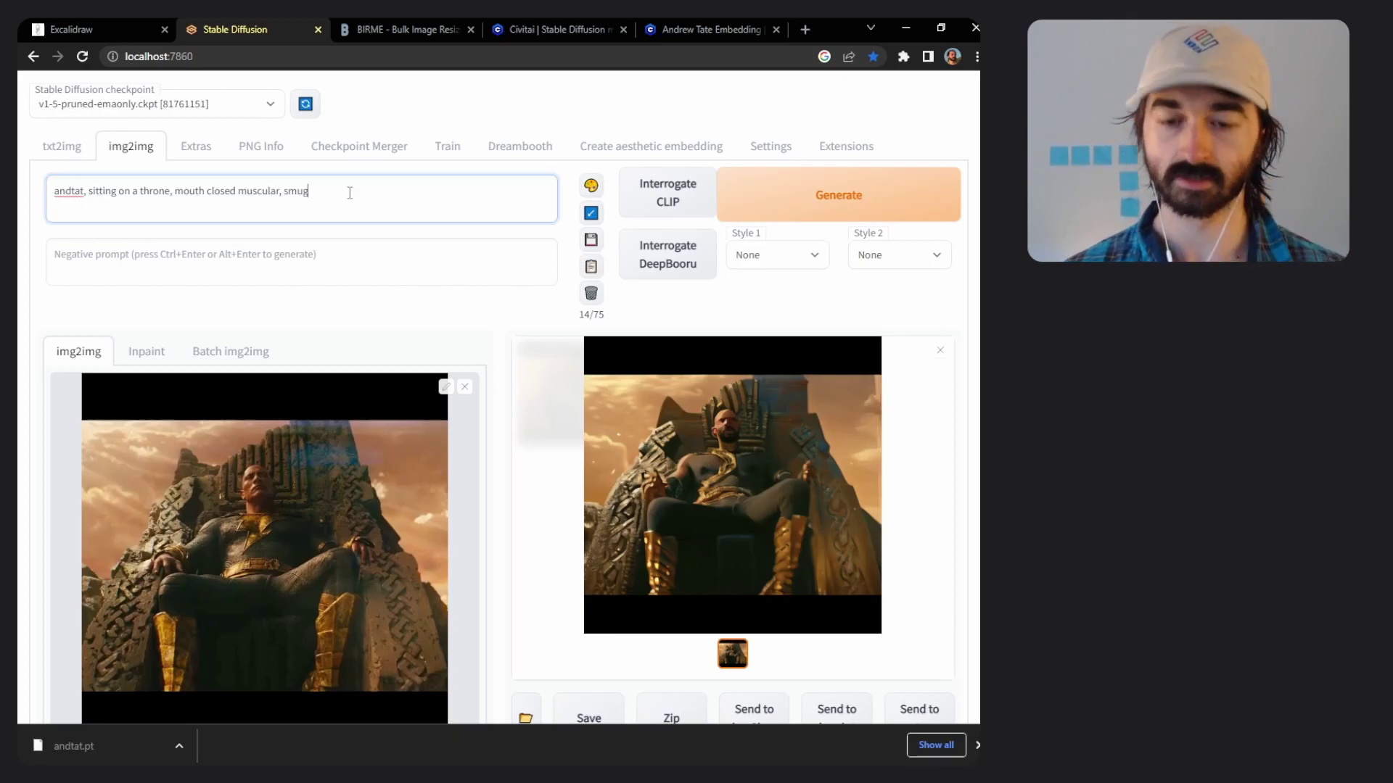
text(light shining on face)
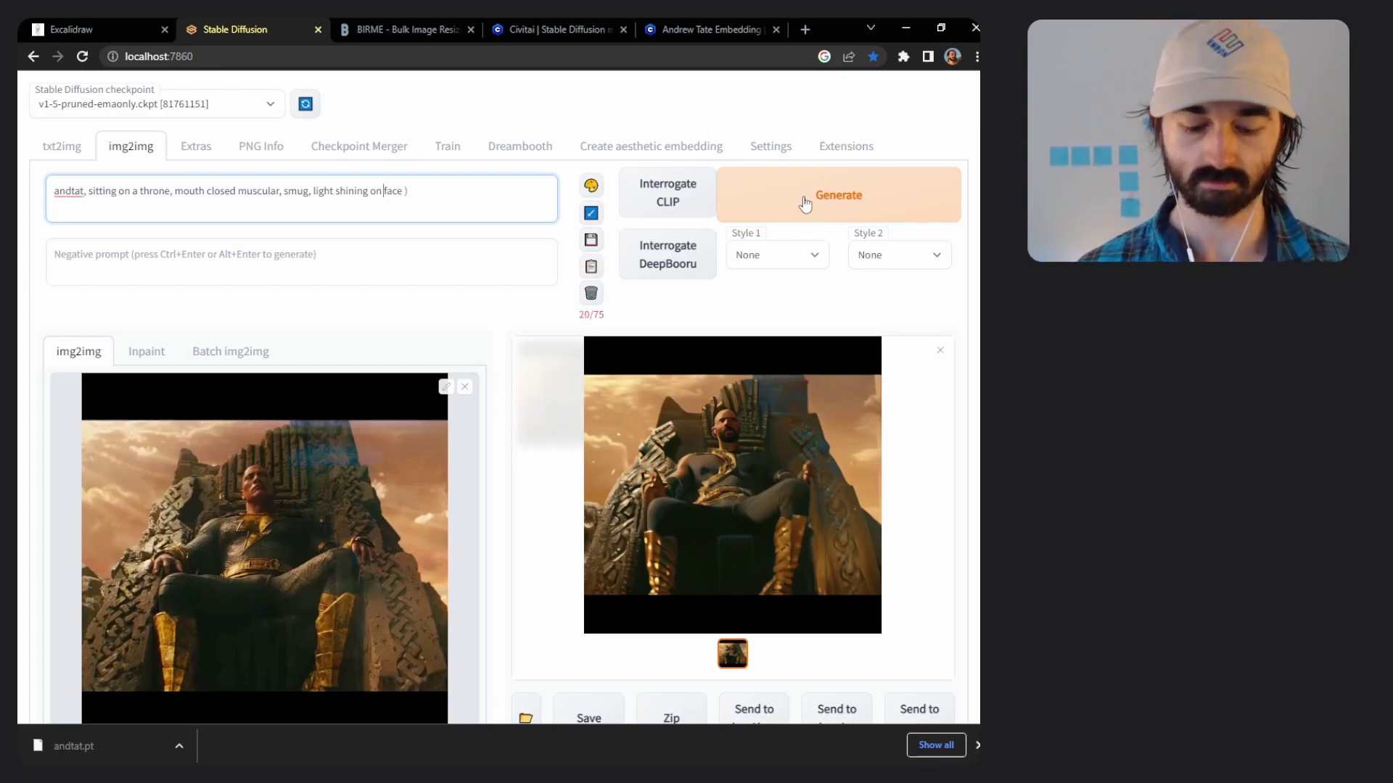
text(()
click(804, 207)
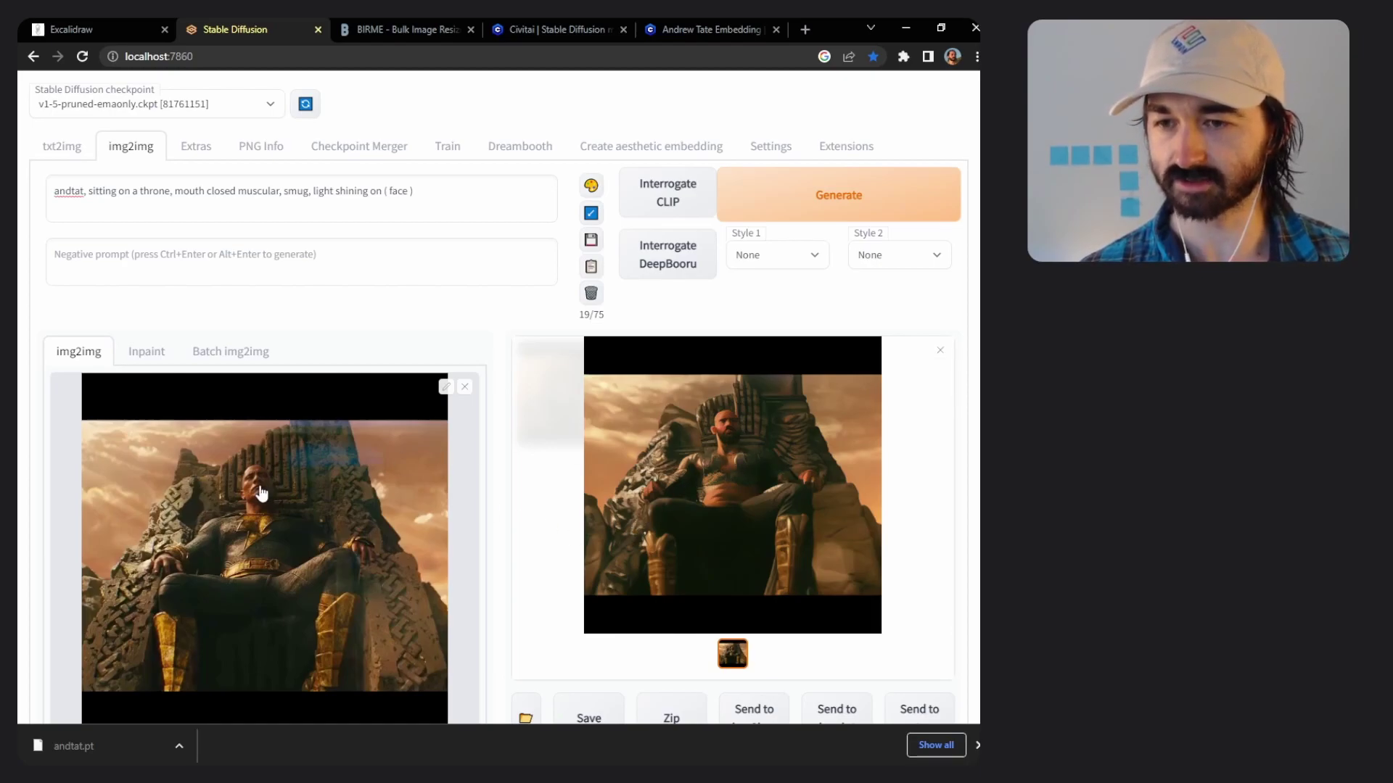
Step: Increase the output size to 768 and generate, viewing the result full-screen
scroll(258, 493, down, 5)
click(165, 542)
drag(166, 543, 202, 579)
scroll(206, 584, up, 5)
click(800, 209)
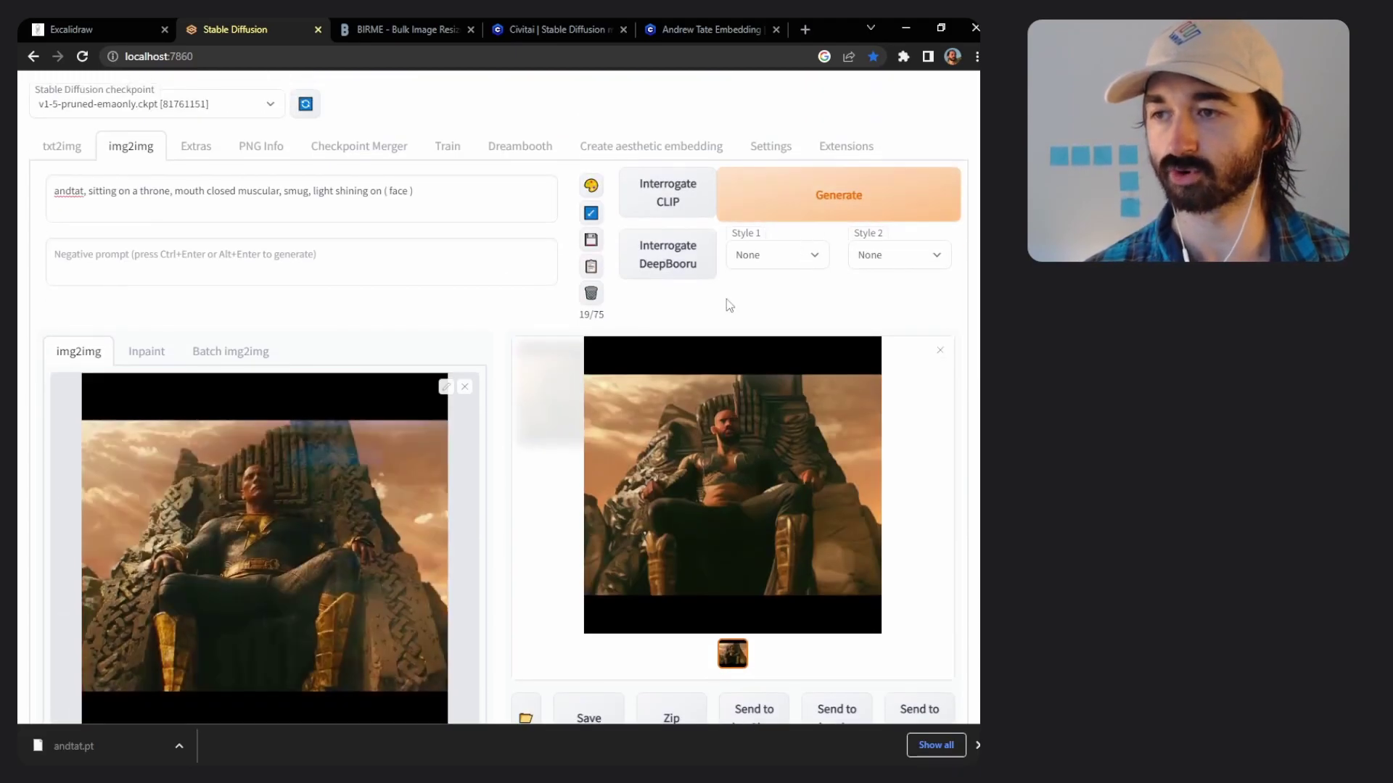
click(715, 438)
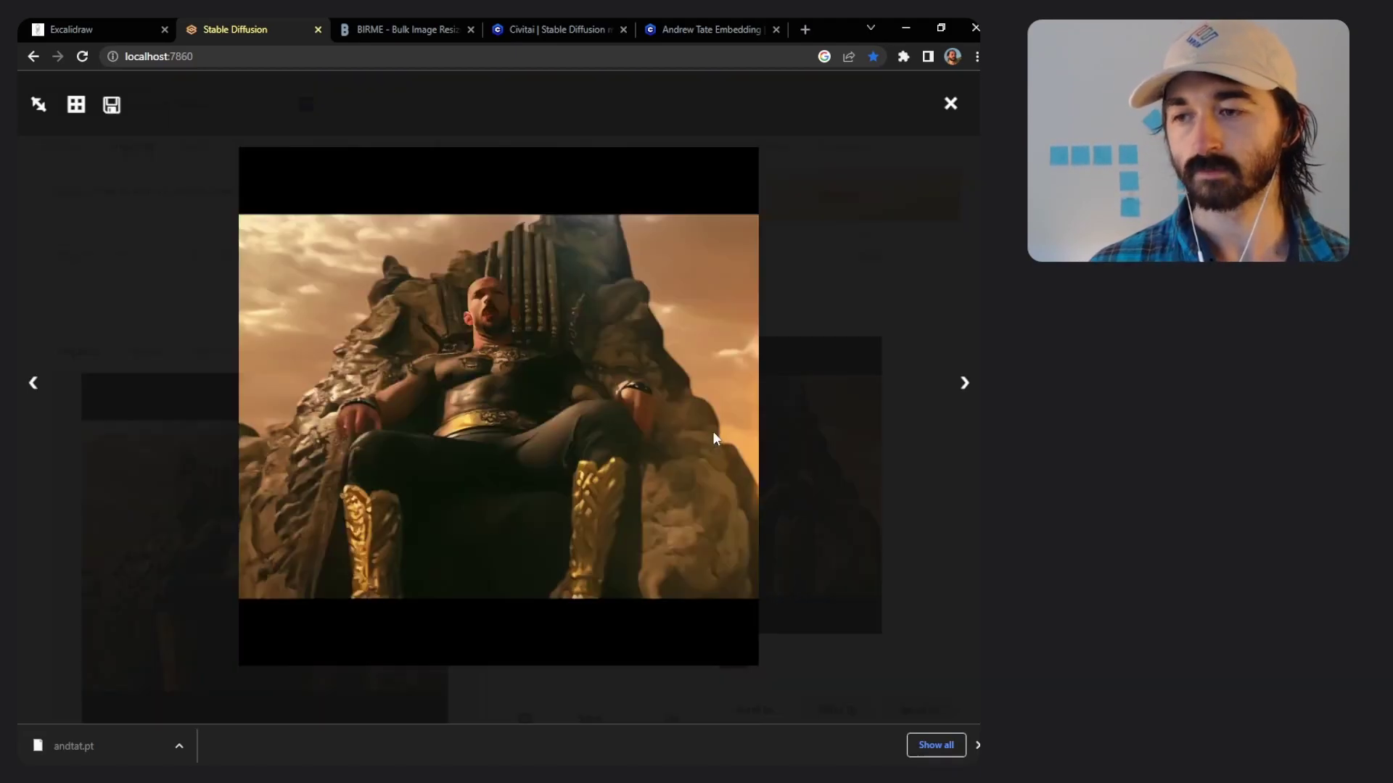
click(843, 274)
Step: Adjust the output size again and inspect the 768x768 throne result full-screen
scroll(309, 608, down, 5)
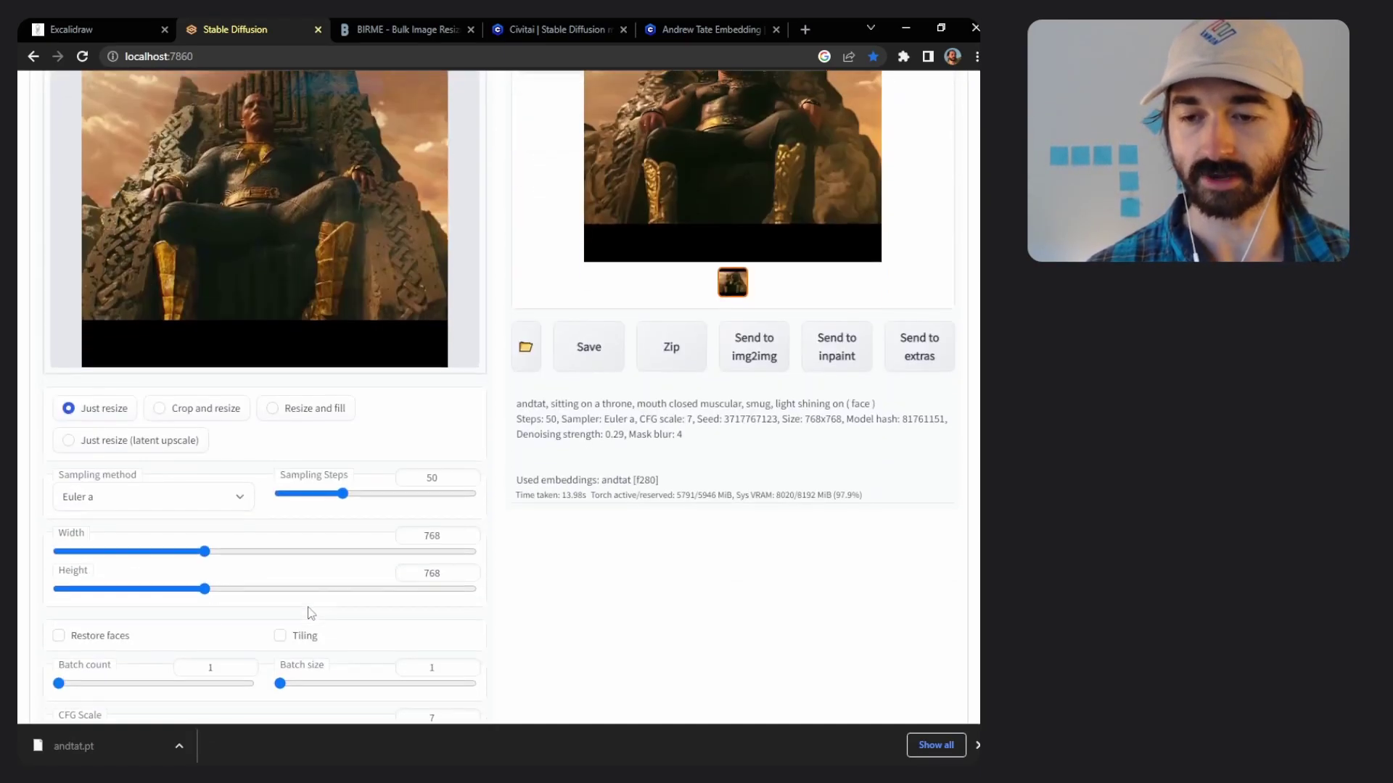
drag(219, 547, 230, 549)
scroll(767, 463, up, 5)
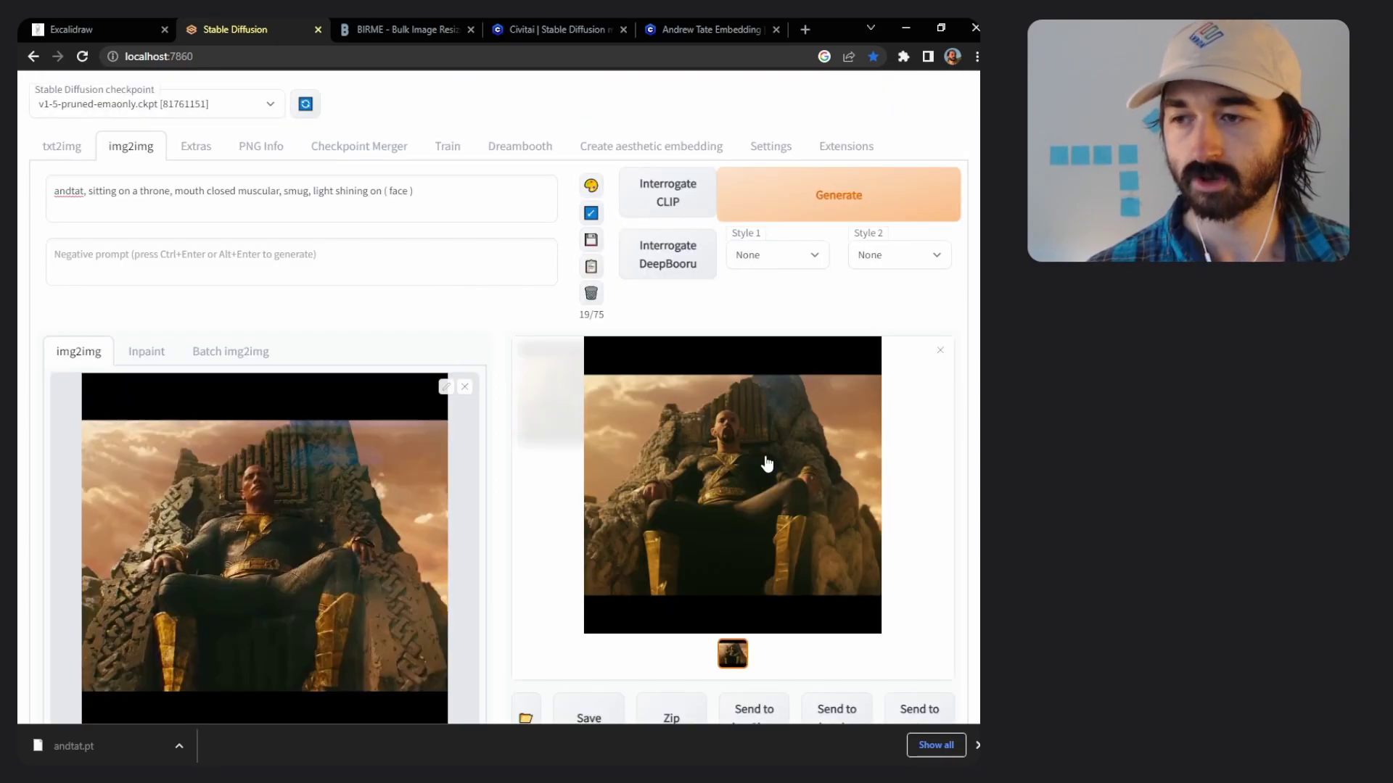
click(767, 463)
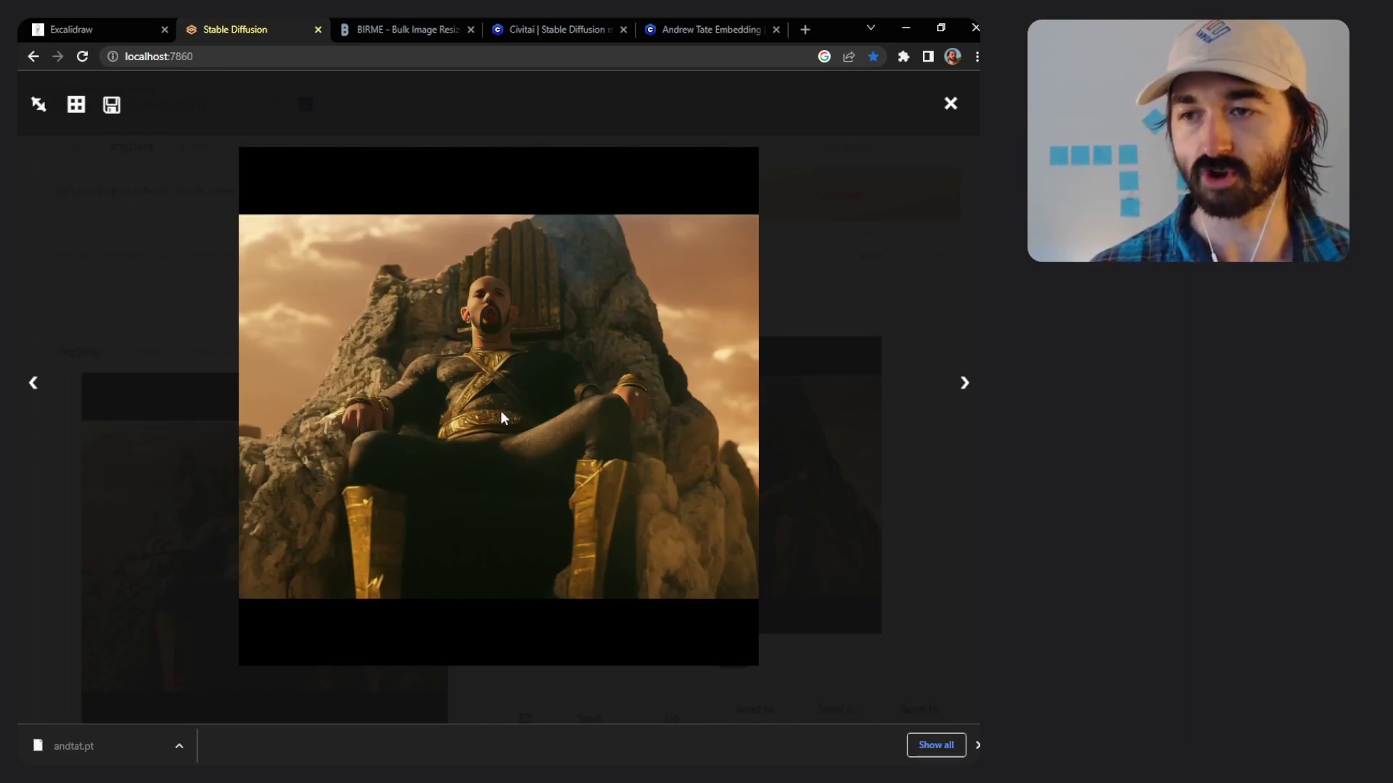
click(876, 271)
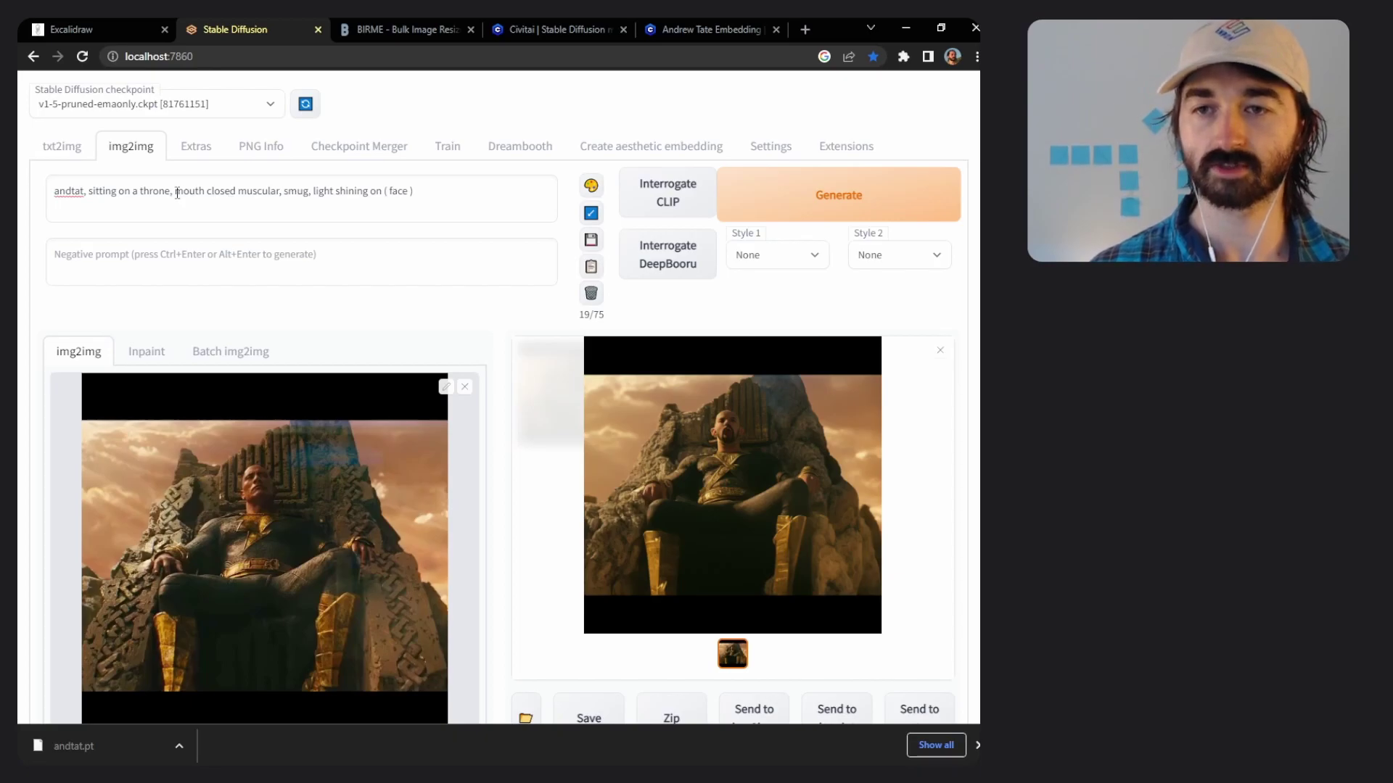
Step: Remove 'mouth closed' from the prompt, lower denoising strength to 0.2, and regenerate the throne image
drag(175, 191, 237, 192)
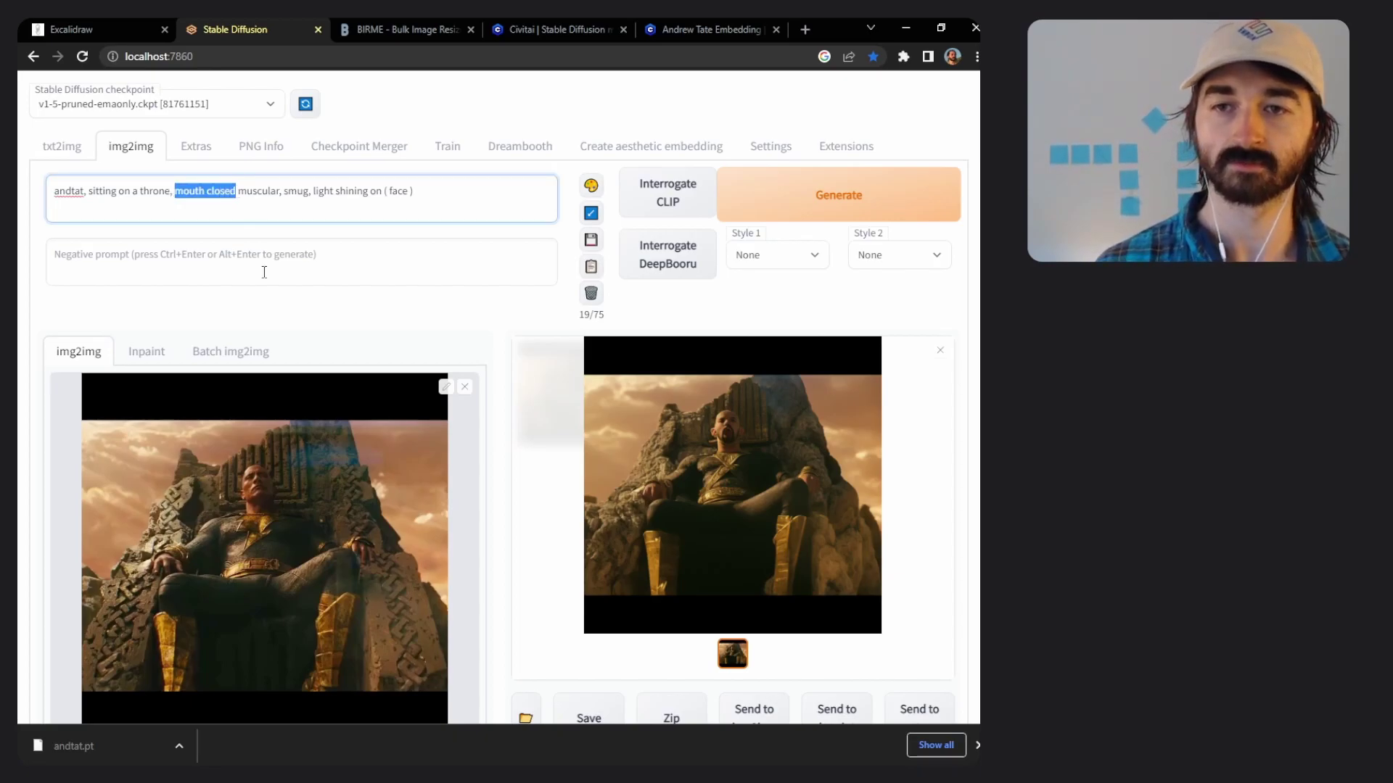
key(BackSpace)
key(BackSpace)
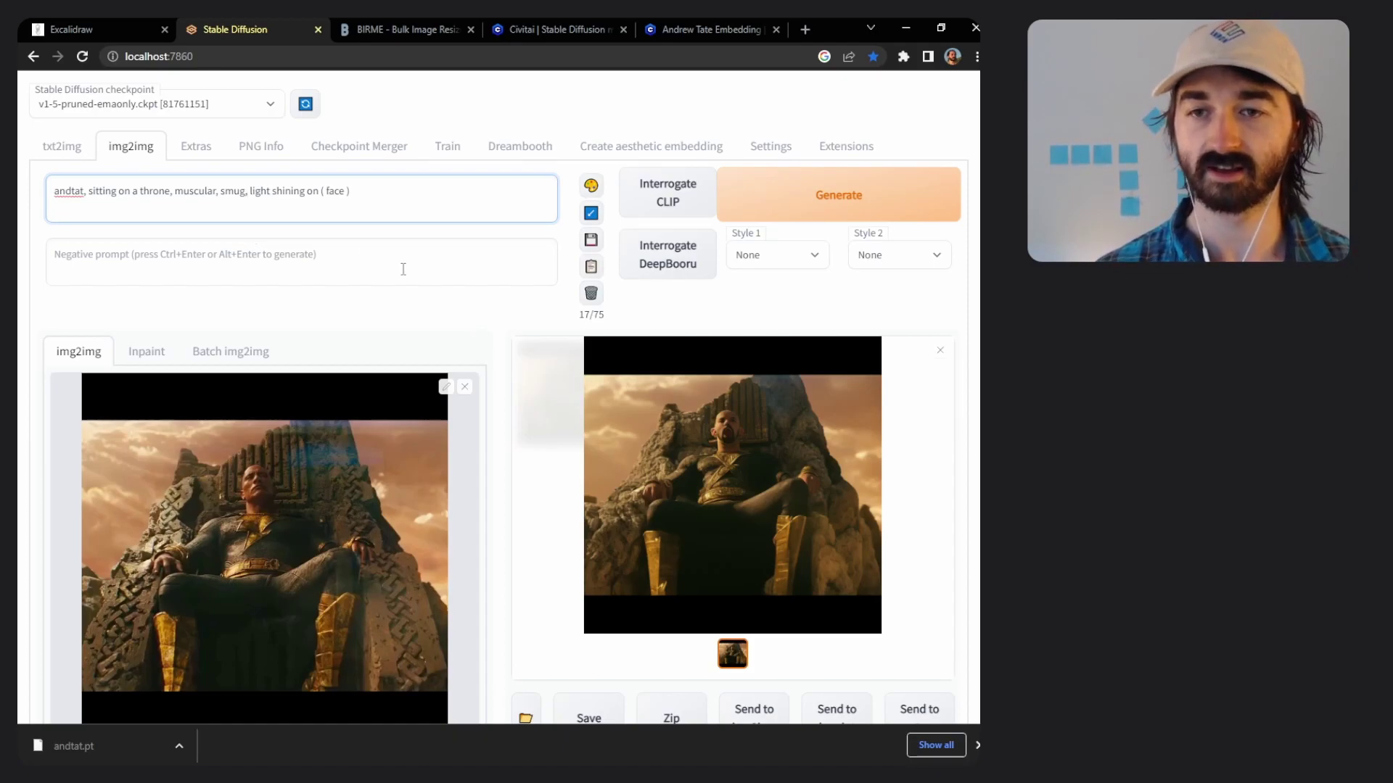
scroll(305, 439, down, 7)
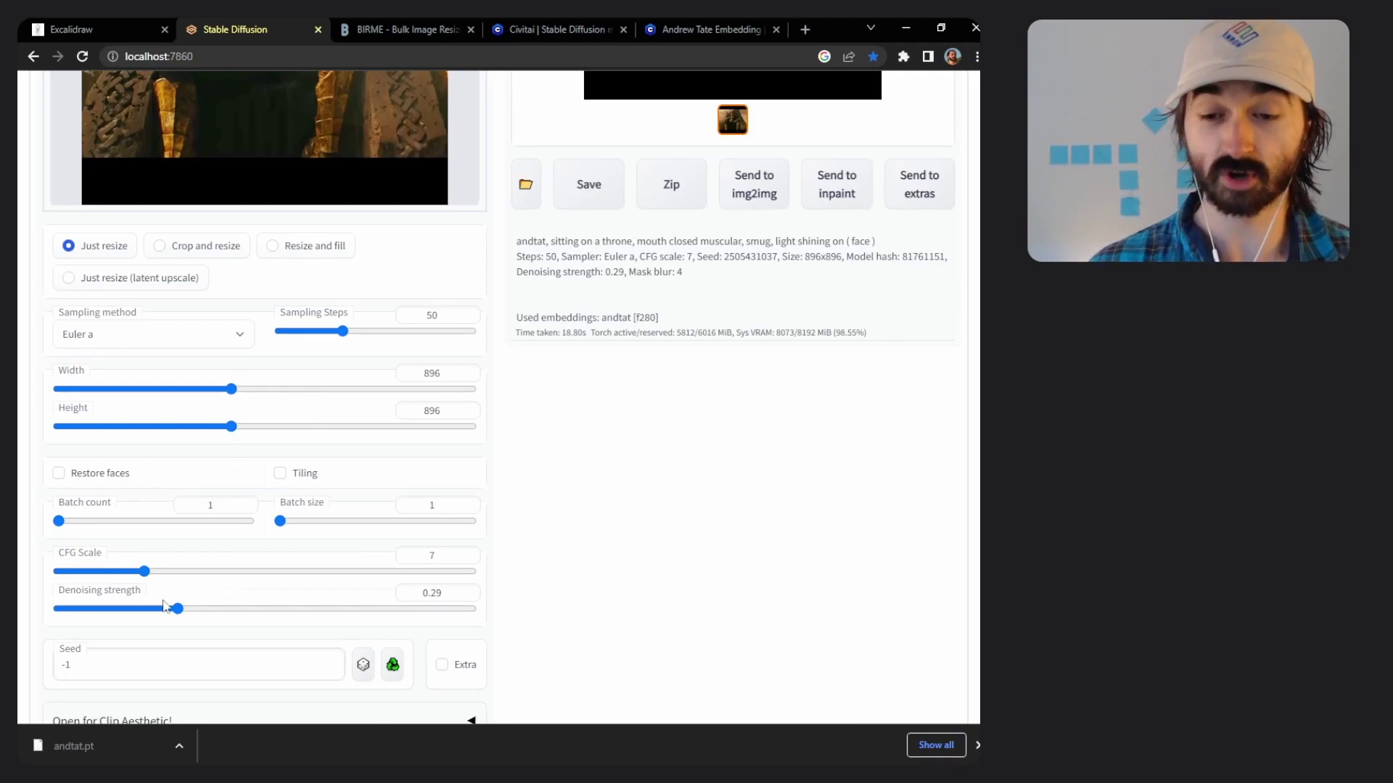
drag(179, 614, 144, 617)
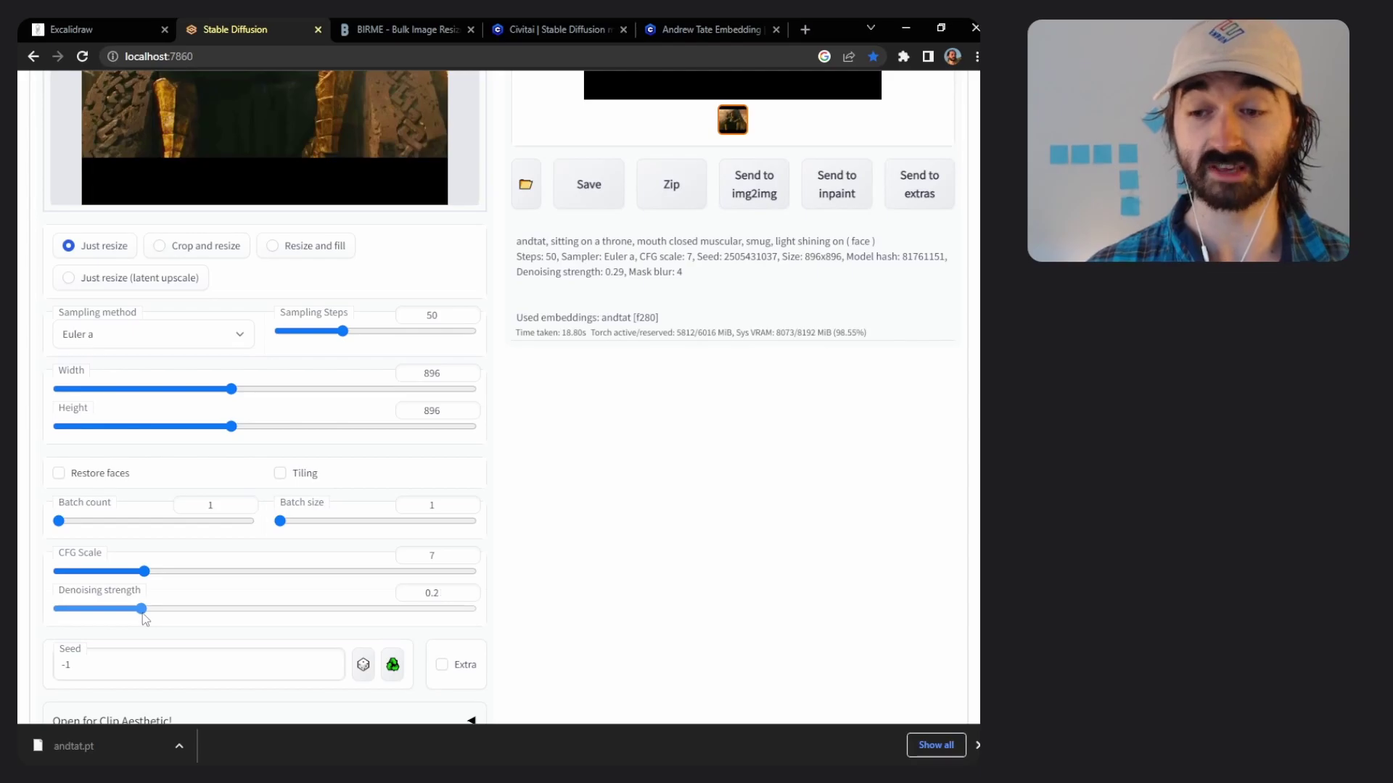
scroll(624, 476, up, 8)
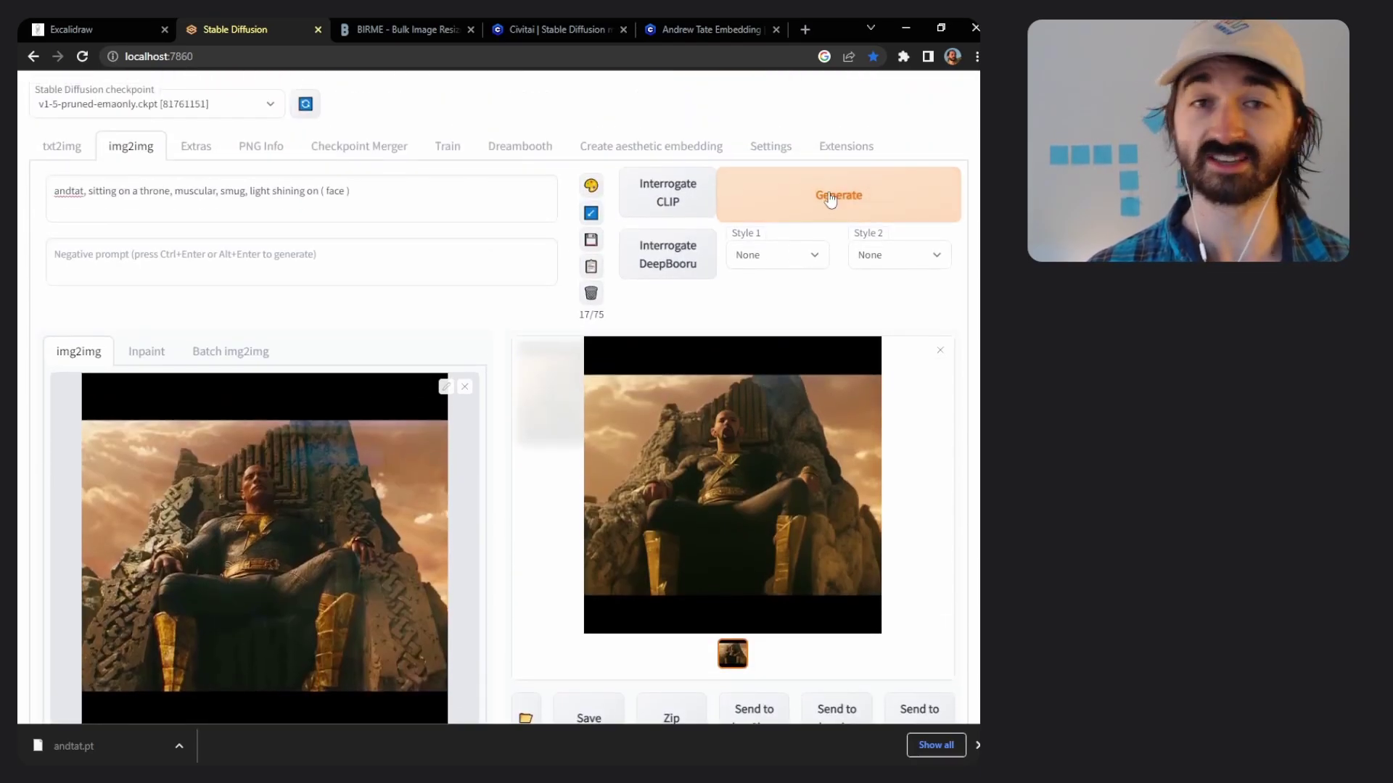
click(809, 214)
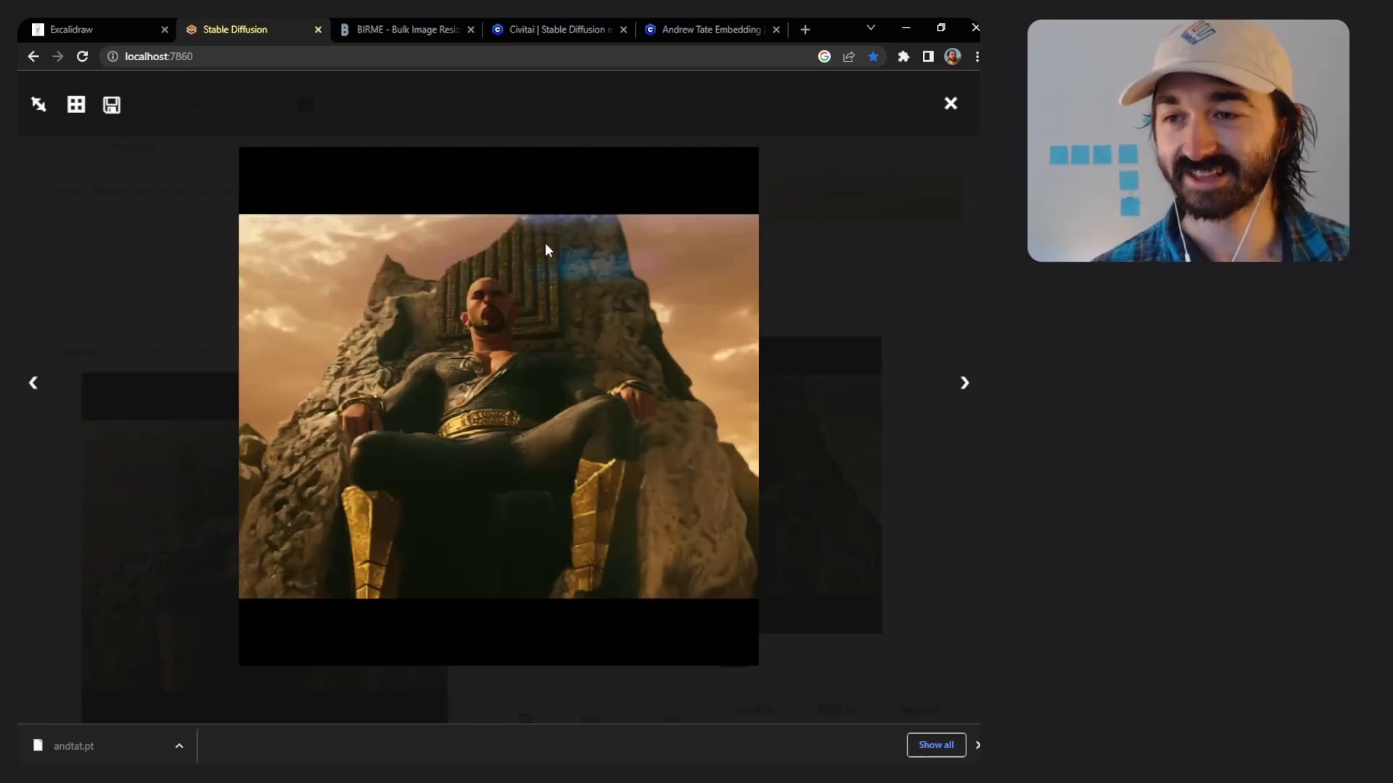
click(938, 245)
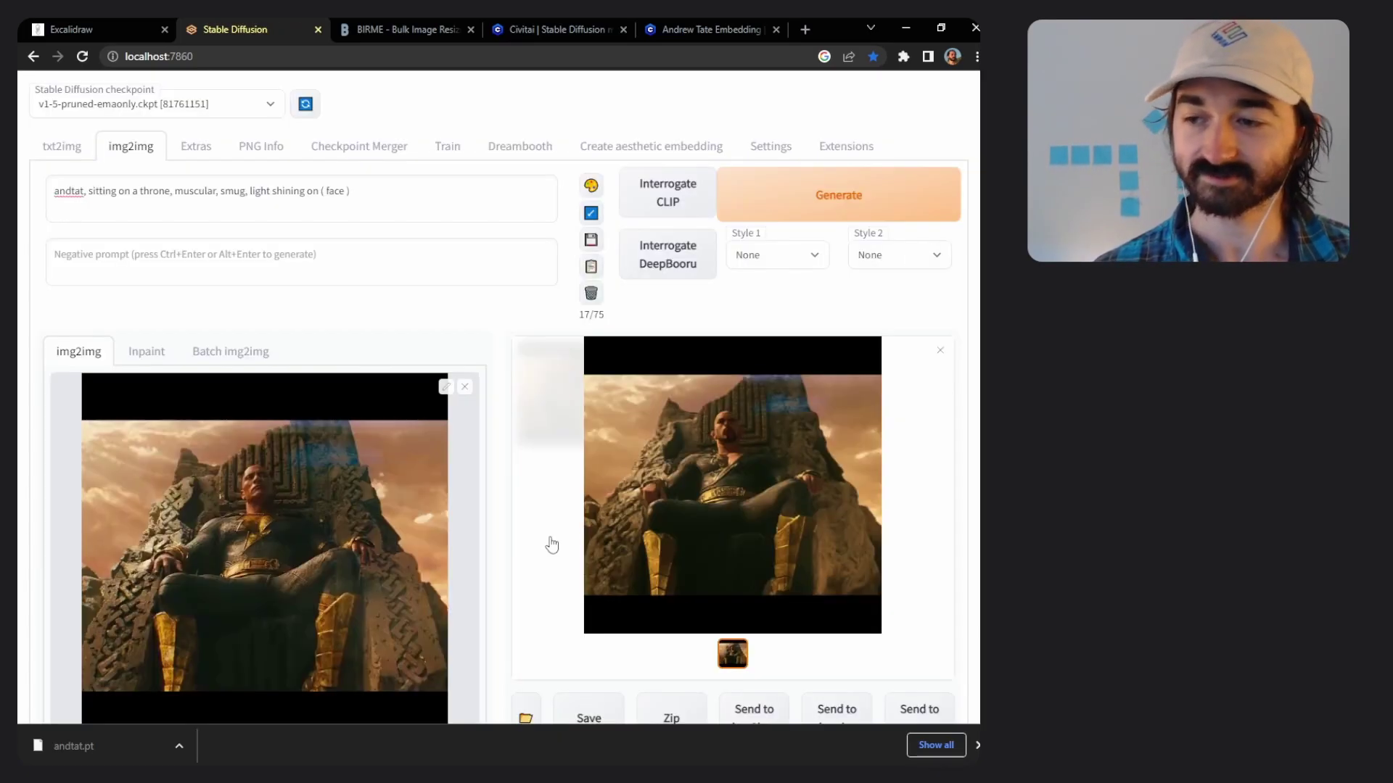
scroll(435, 573, down, 4)
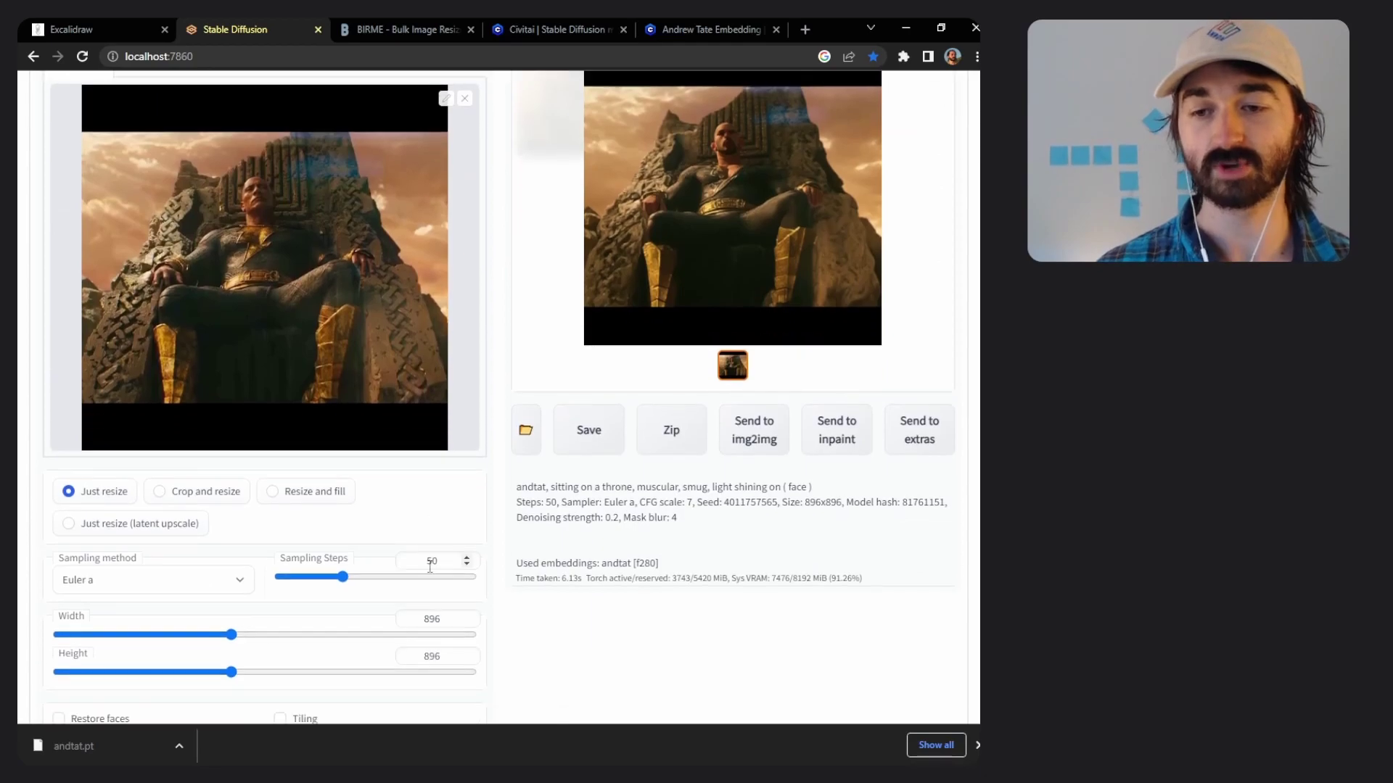
scroll(434, 576, up, 5)
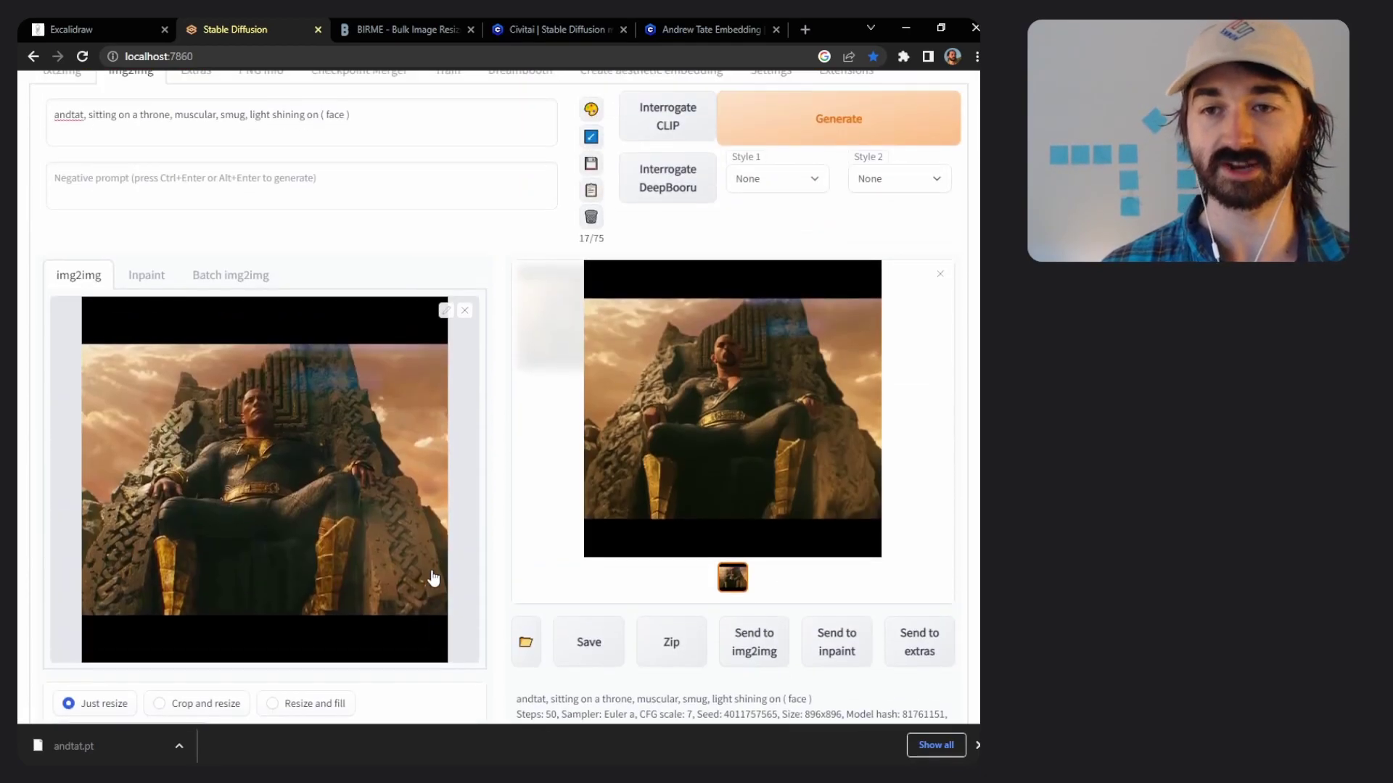
Step: Check the 'Calibrate img2img' box on the Excalidraw checklist and return to Stable Diffusion
click(34, 29)
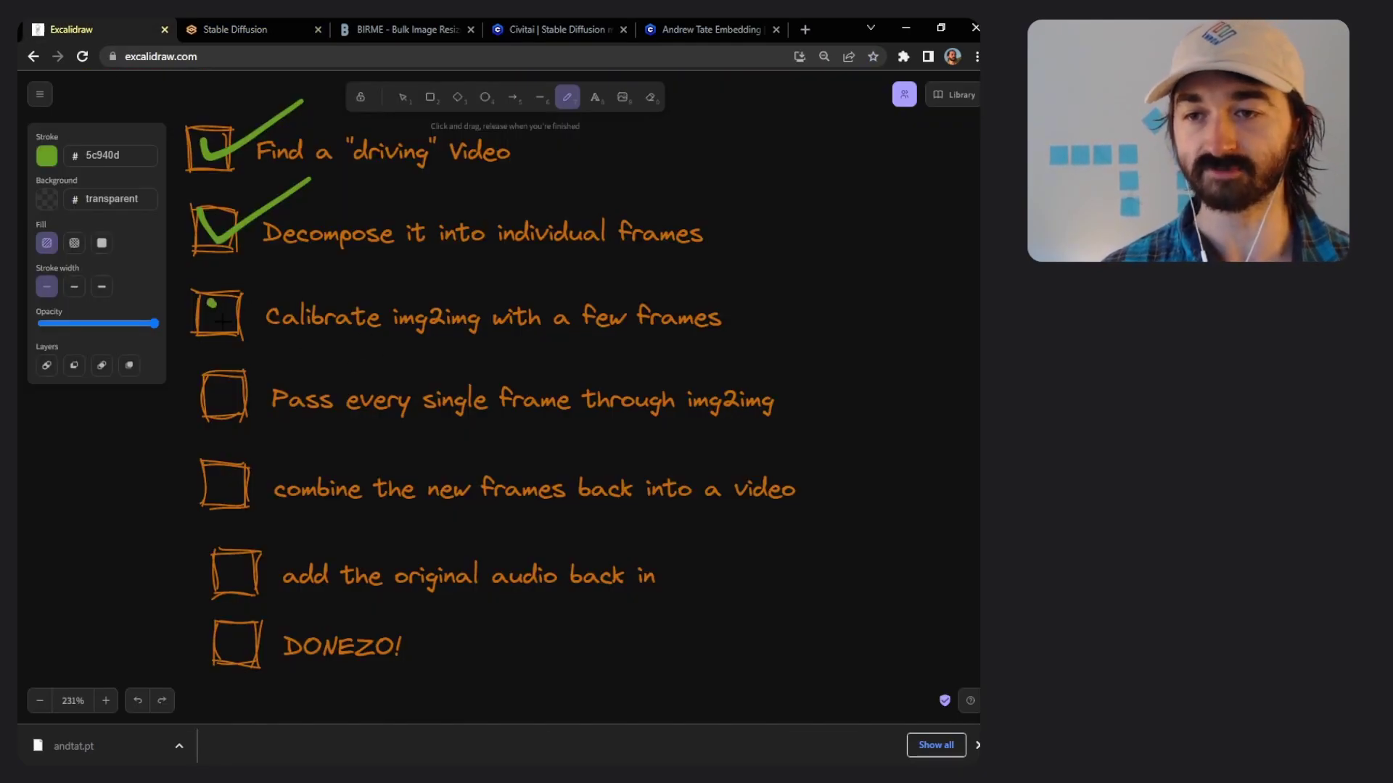
drag(221, 320, 330, 256)
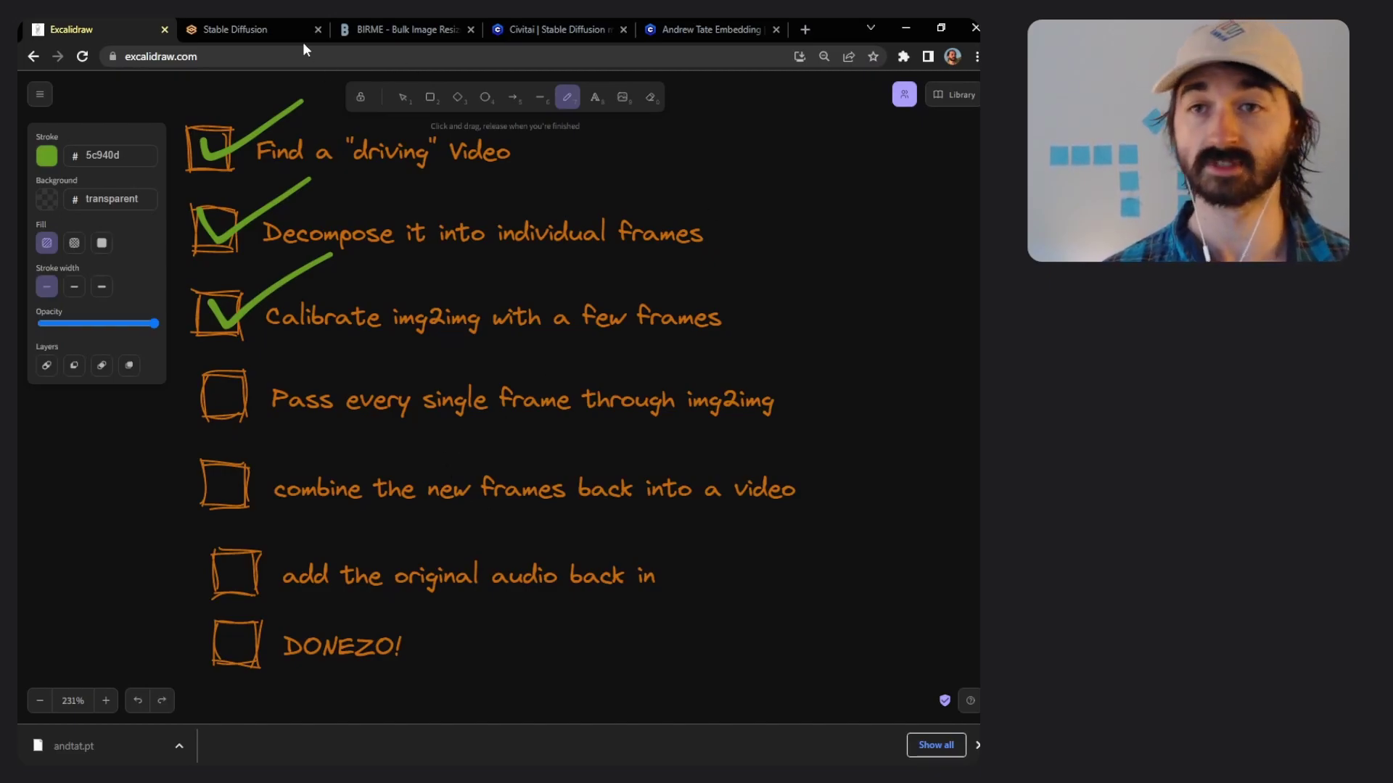
click(263, 28)
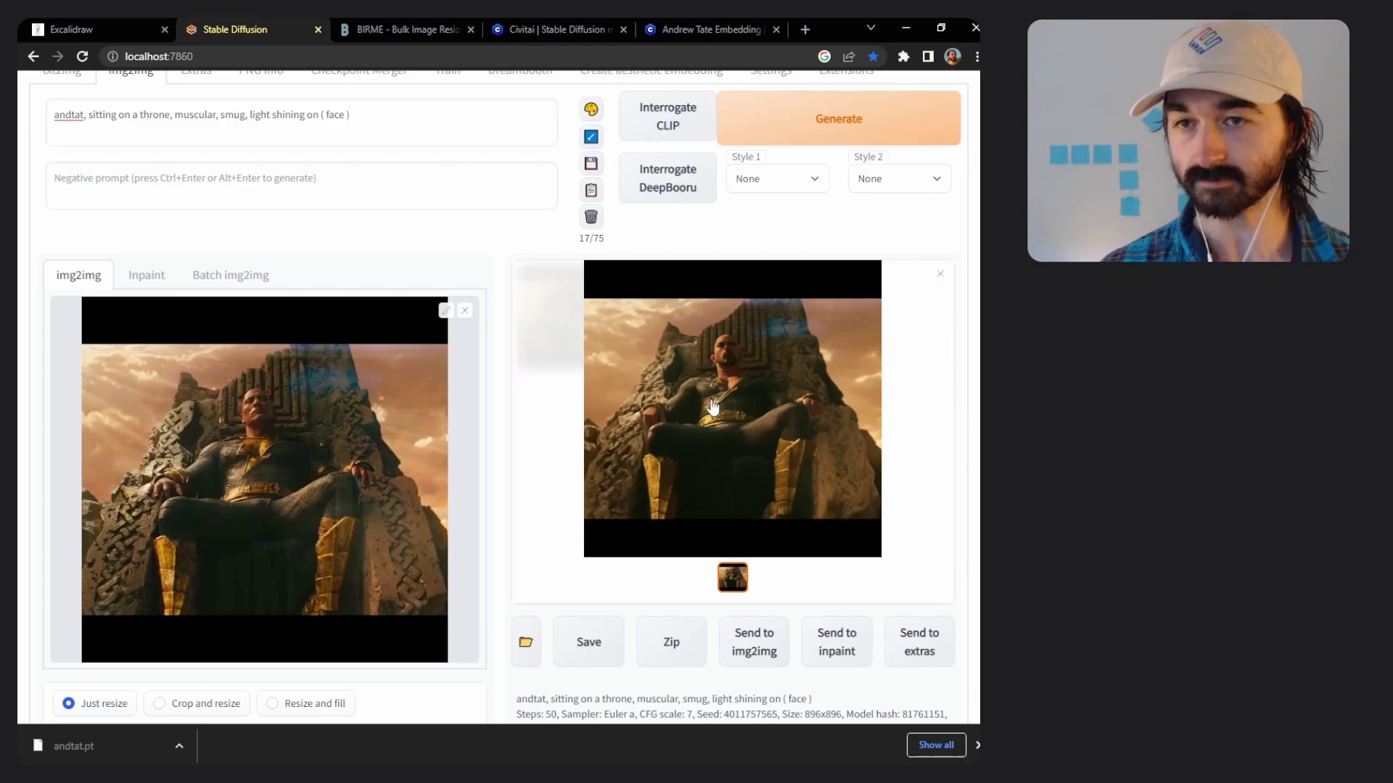
Step: Switch img2img to Batch mode and paste the cropped frames folder path as Input directory
scroll(270, 181, up, 1)
scroll(270, 180, up, 1)
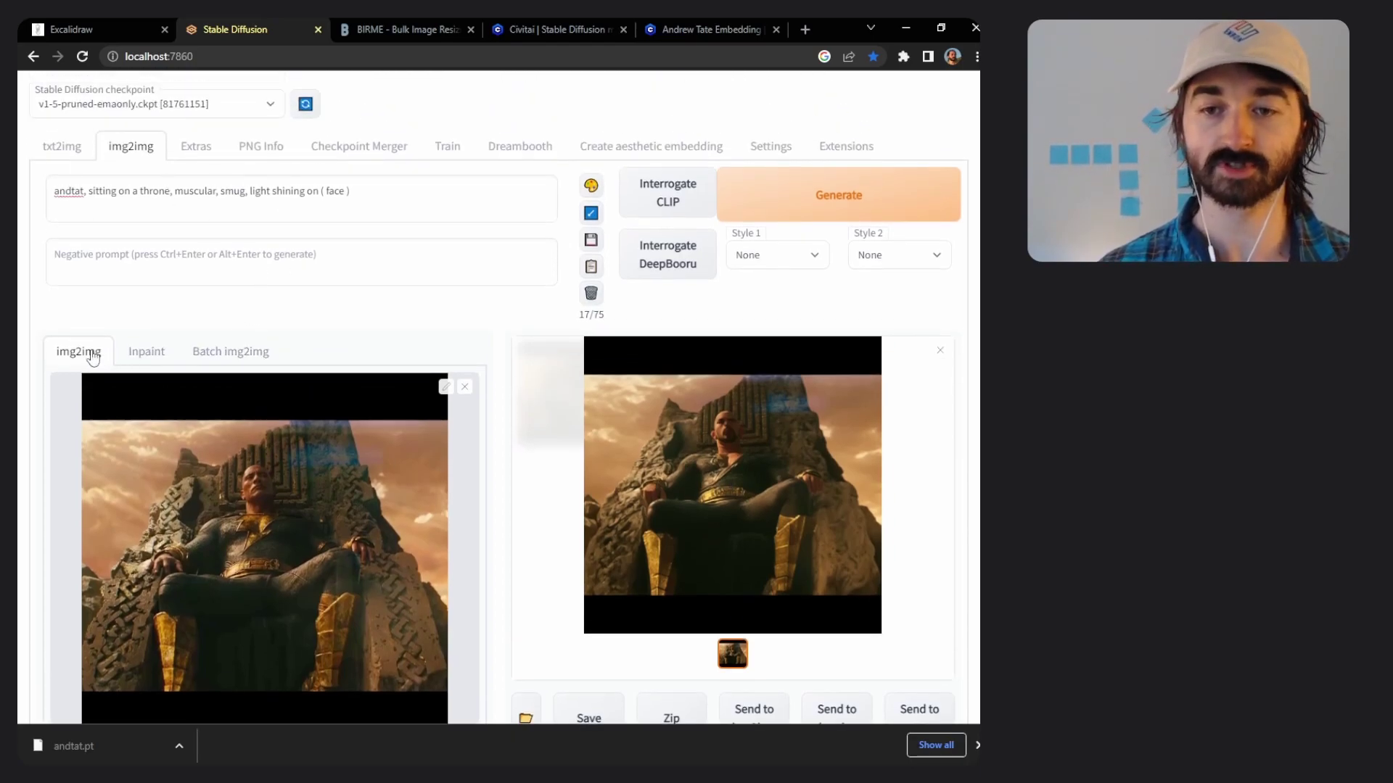
click(236, 361)
scroll(349, 332, down, 2)
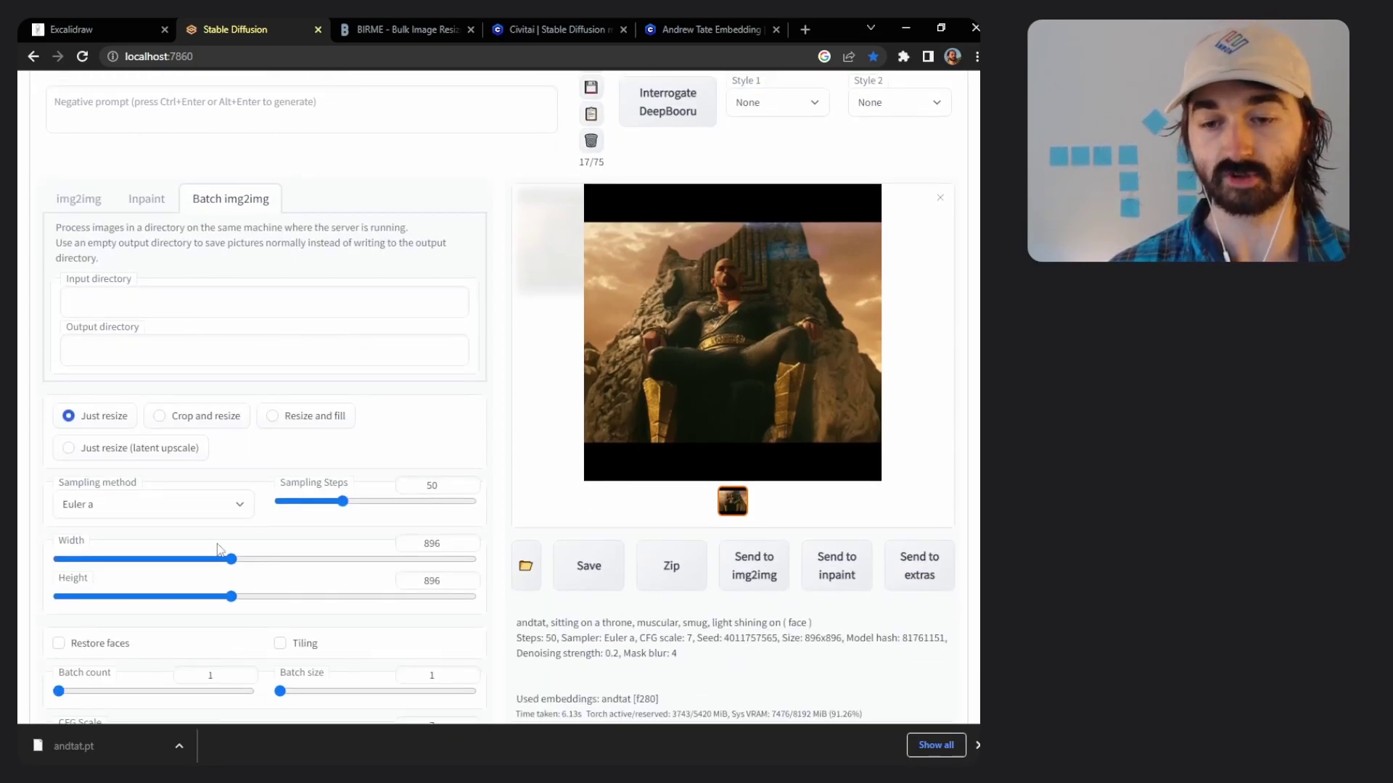
click(128, 747)
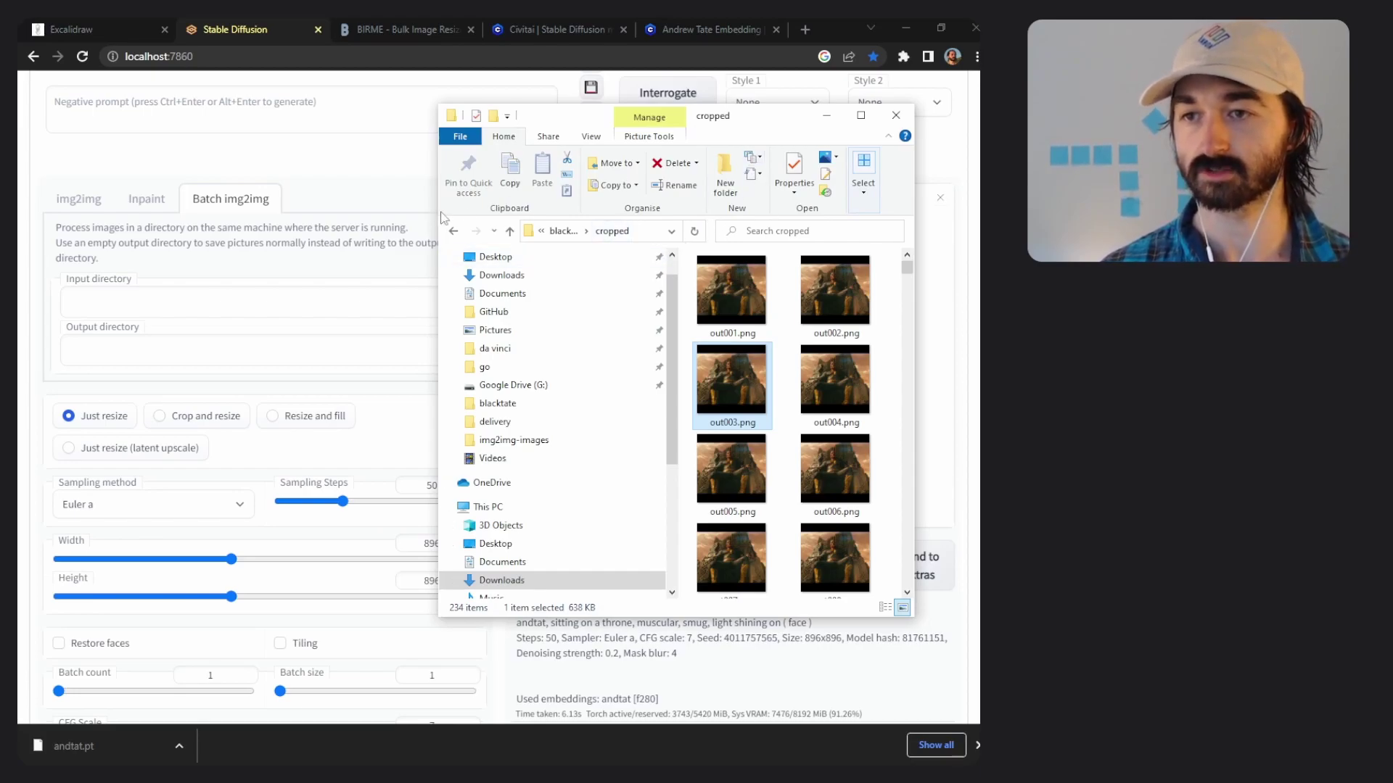
drag(438, 211, 304, 211)
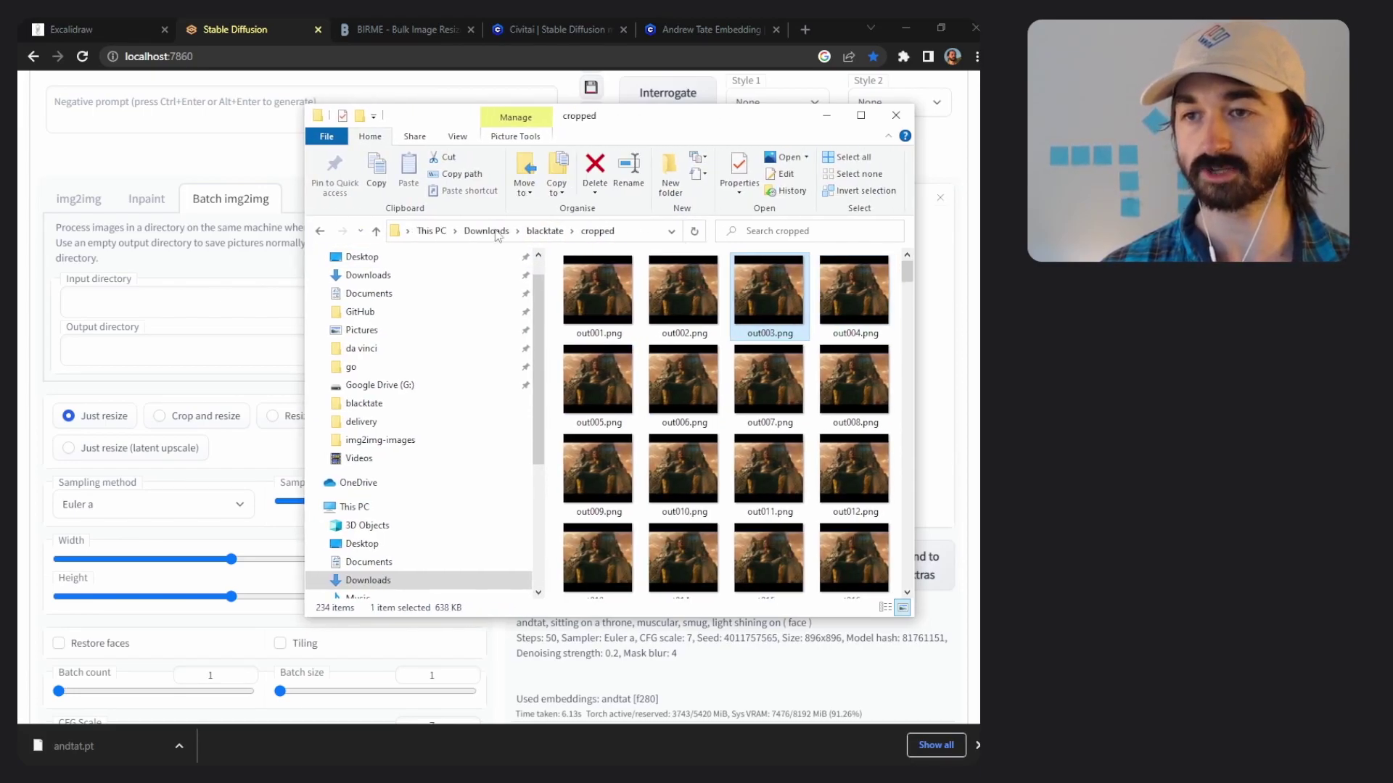
click(650, 231)
key(ctrl+a)
key(ctrl+c)
click(165, 303)
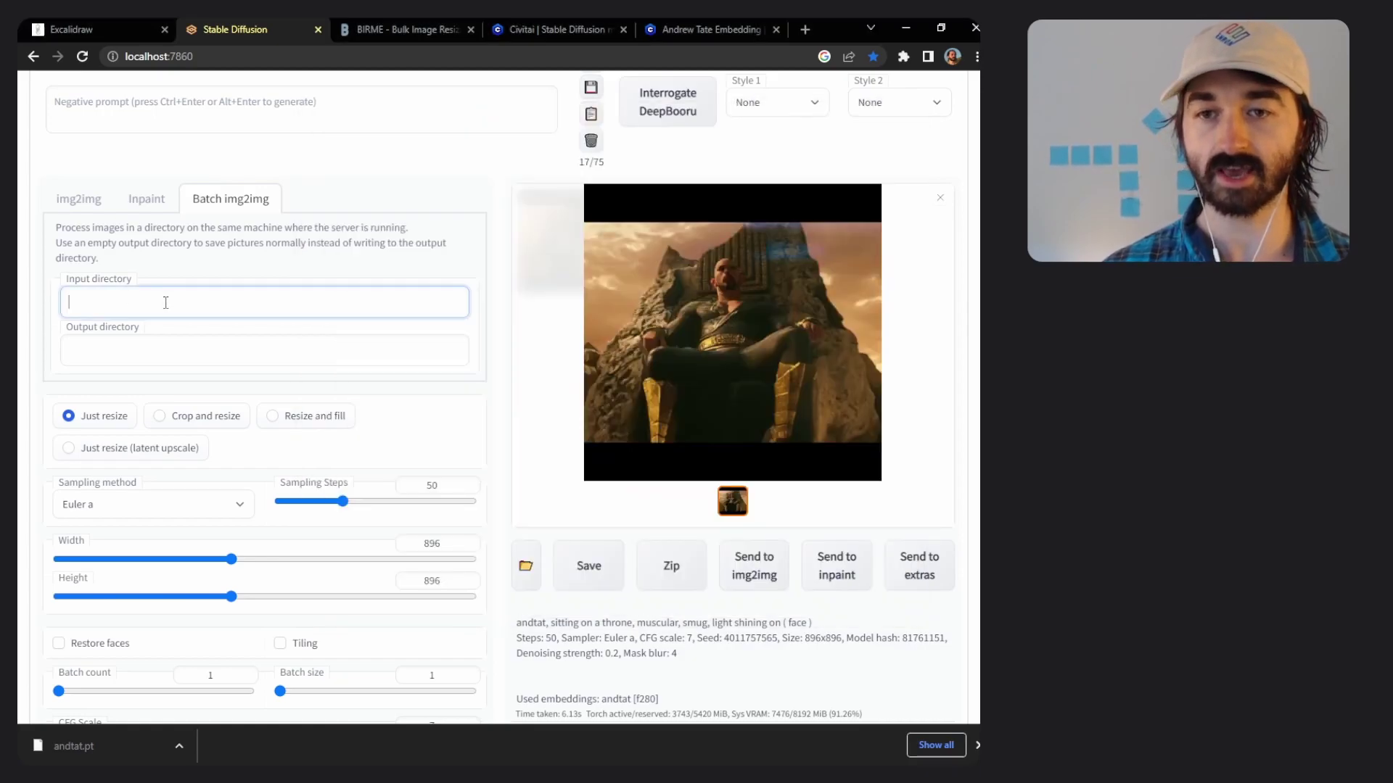
key(ctrl+v)
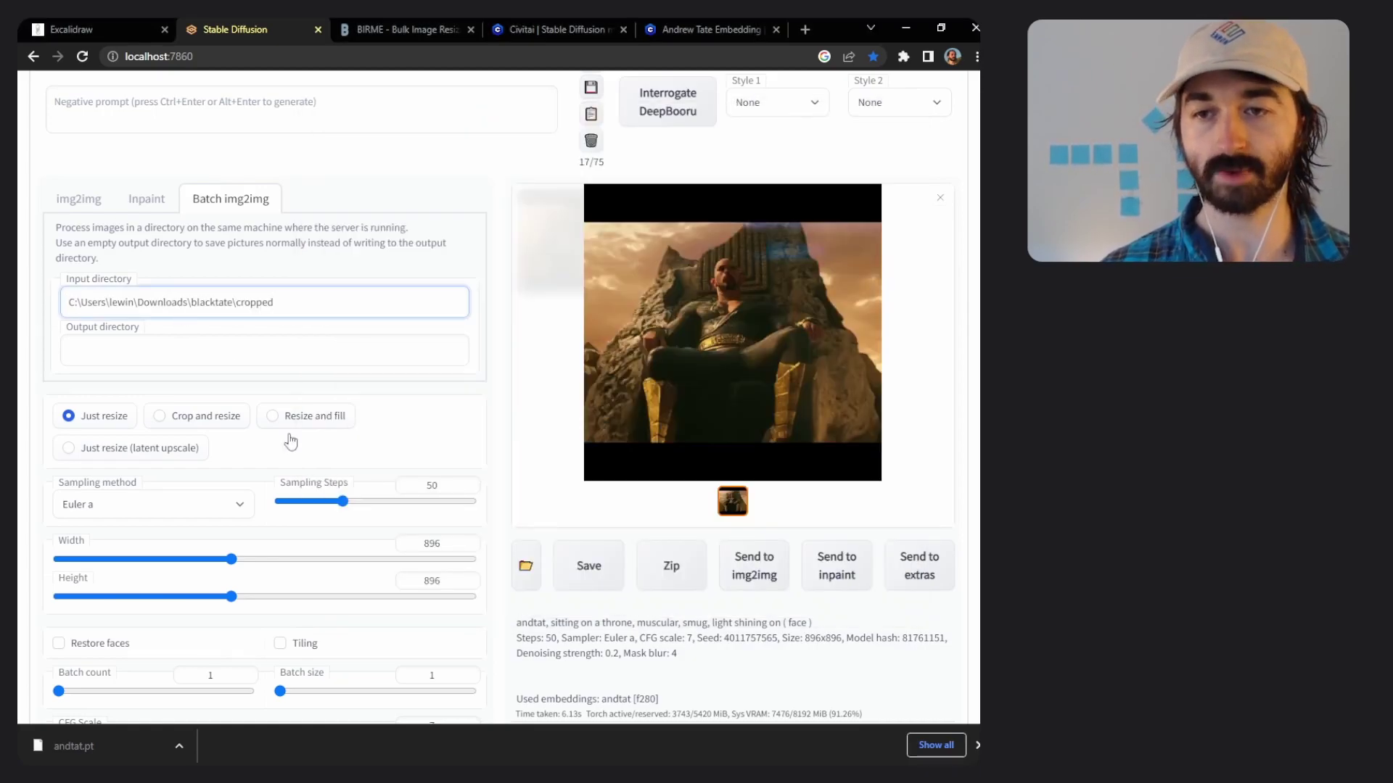
Step: Create a new folder named 'output' inside the blacktate folder and open it
click(150, 764)
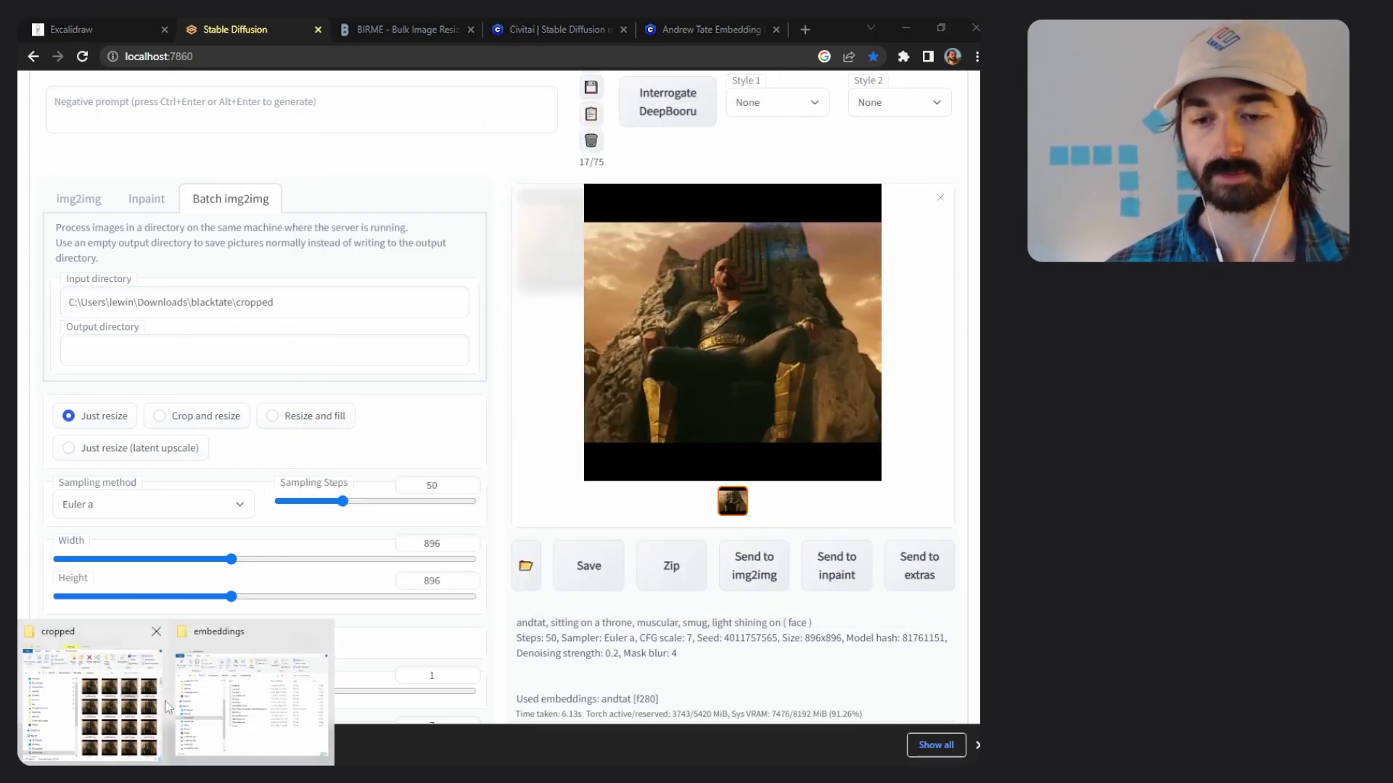
click(93, 700)
click(545, 231)
right_click(618, 417)
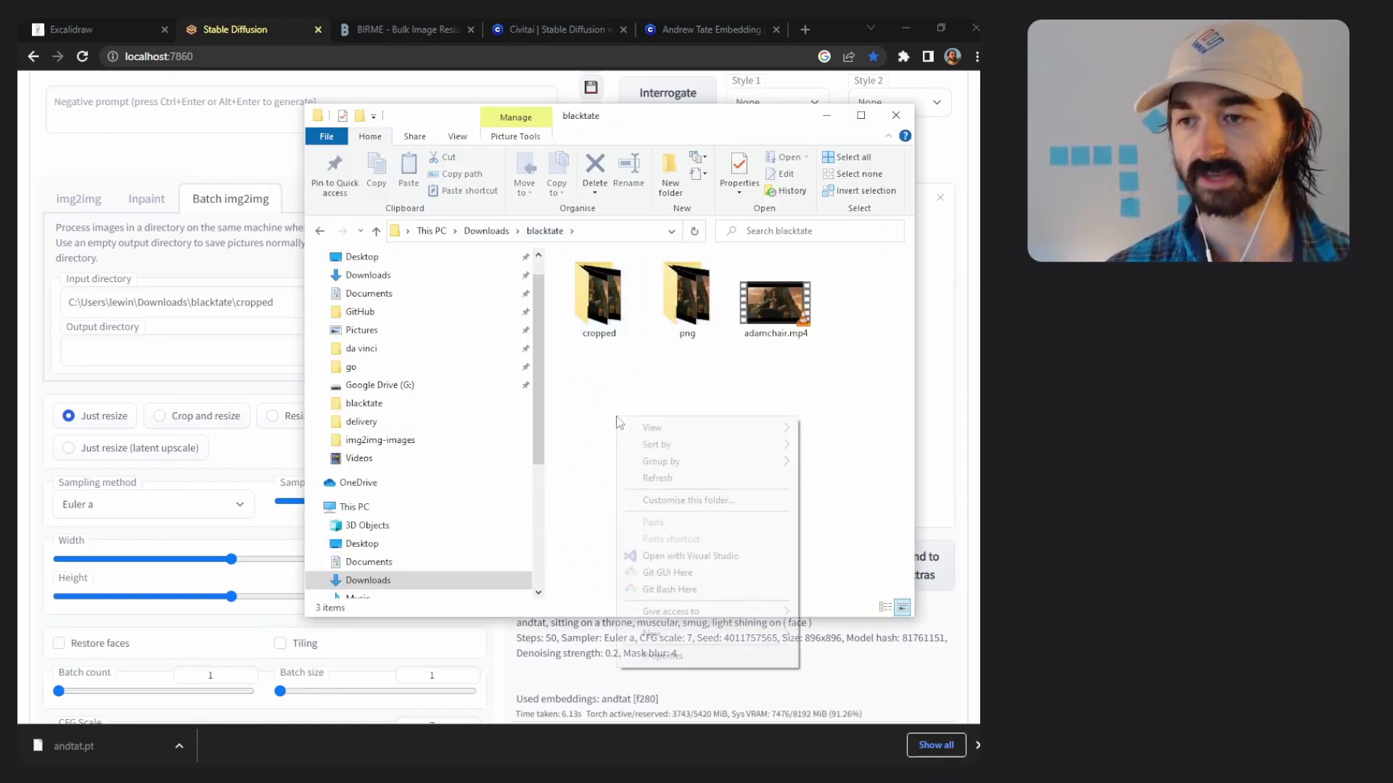
mouse_move(652, 634)
click(835, 639)
text(output)
key(Return)
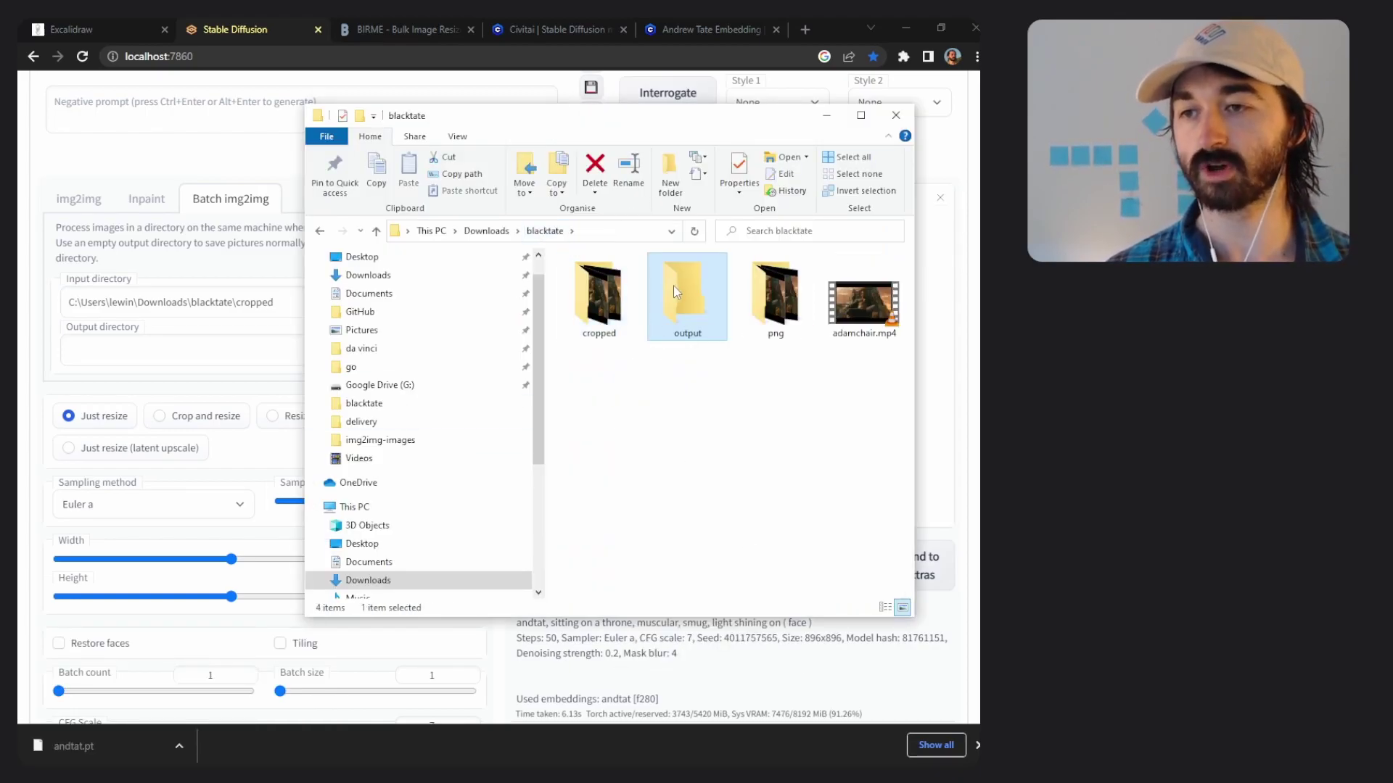
double_click(674, 292)
Step: Paste the new output folder's path into the batch Output directory field
click(609, 231)
key(ctrl+c)
click(265, 351)
key(ctrl+v)
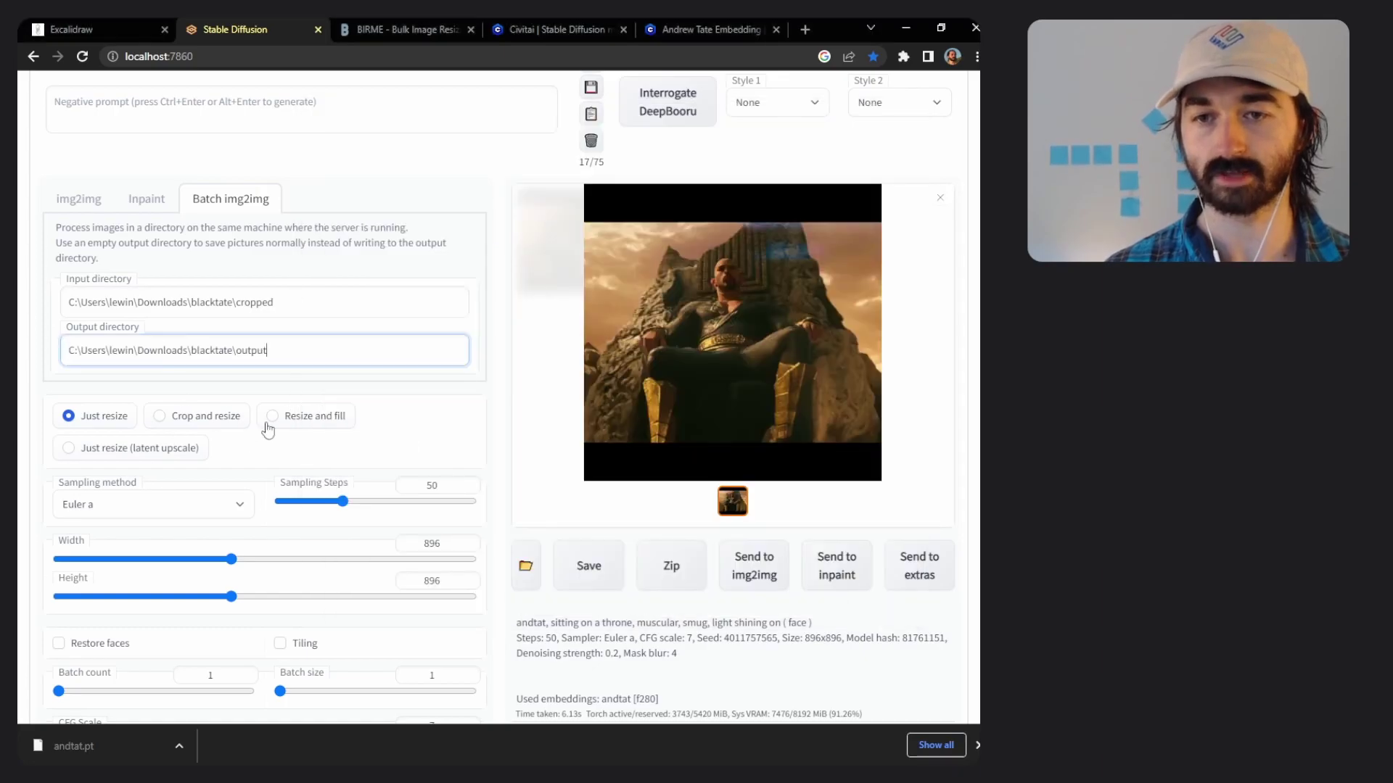
click(490, 385)
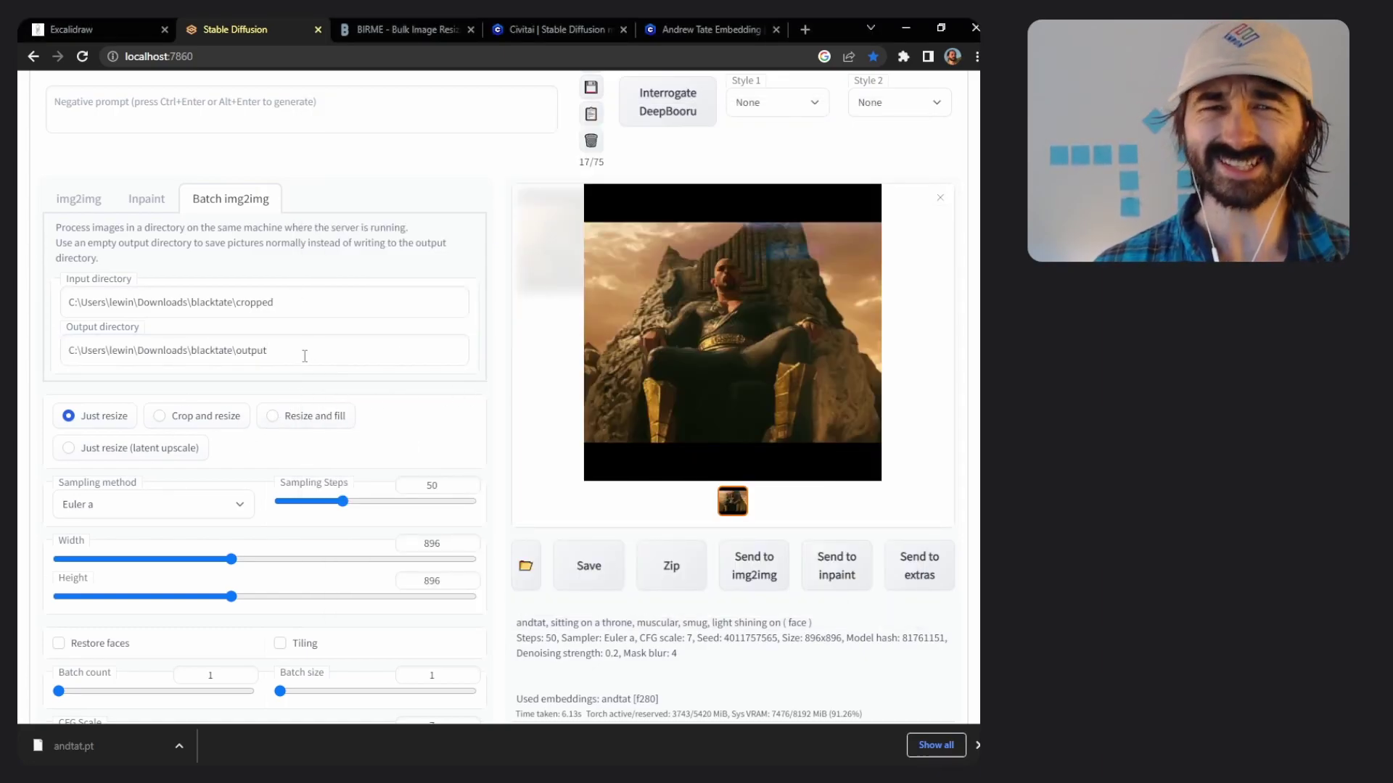
scroll(391, 364, down, 4)
scroll(390, 364, up, 6)
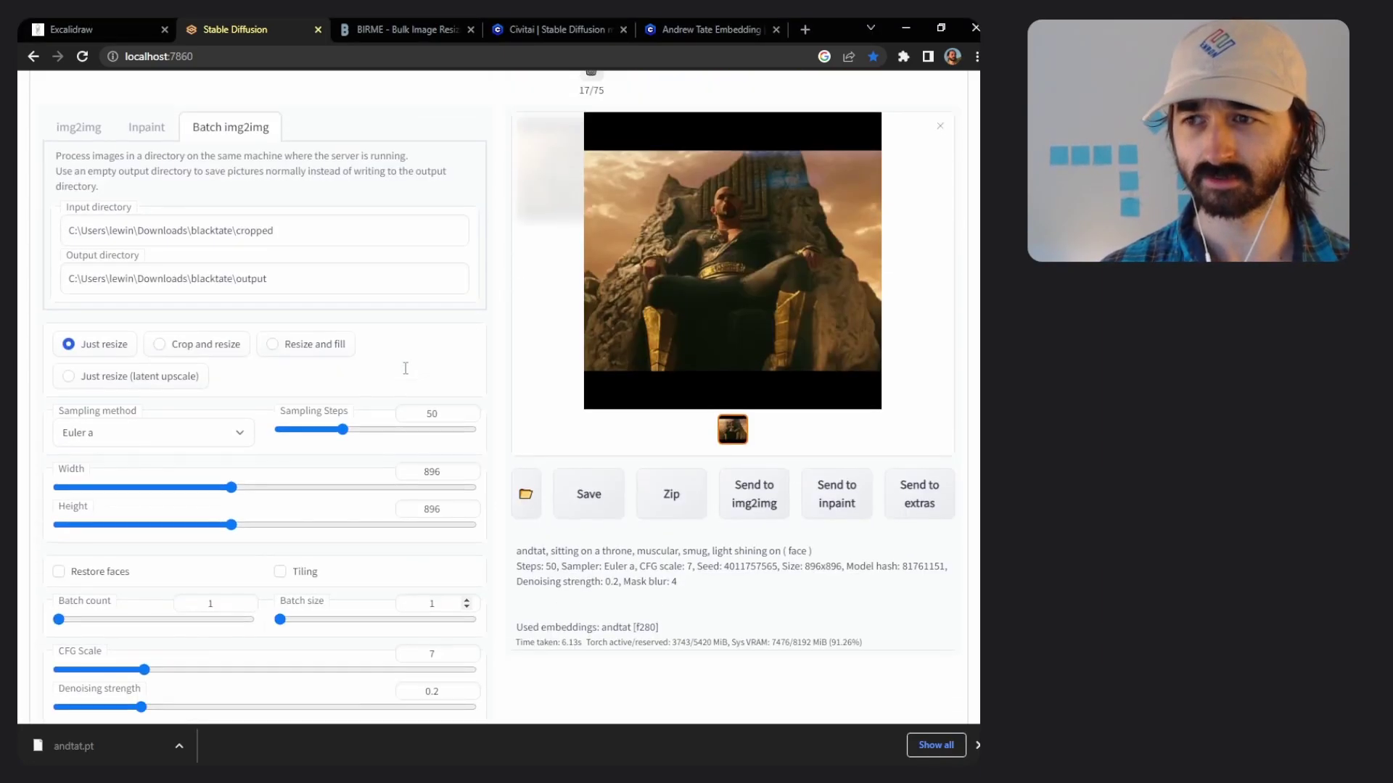
Step: Start the batch generation and check the 234-image progress in the cmd console, then bring up the outputs folder
click(883, 183)
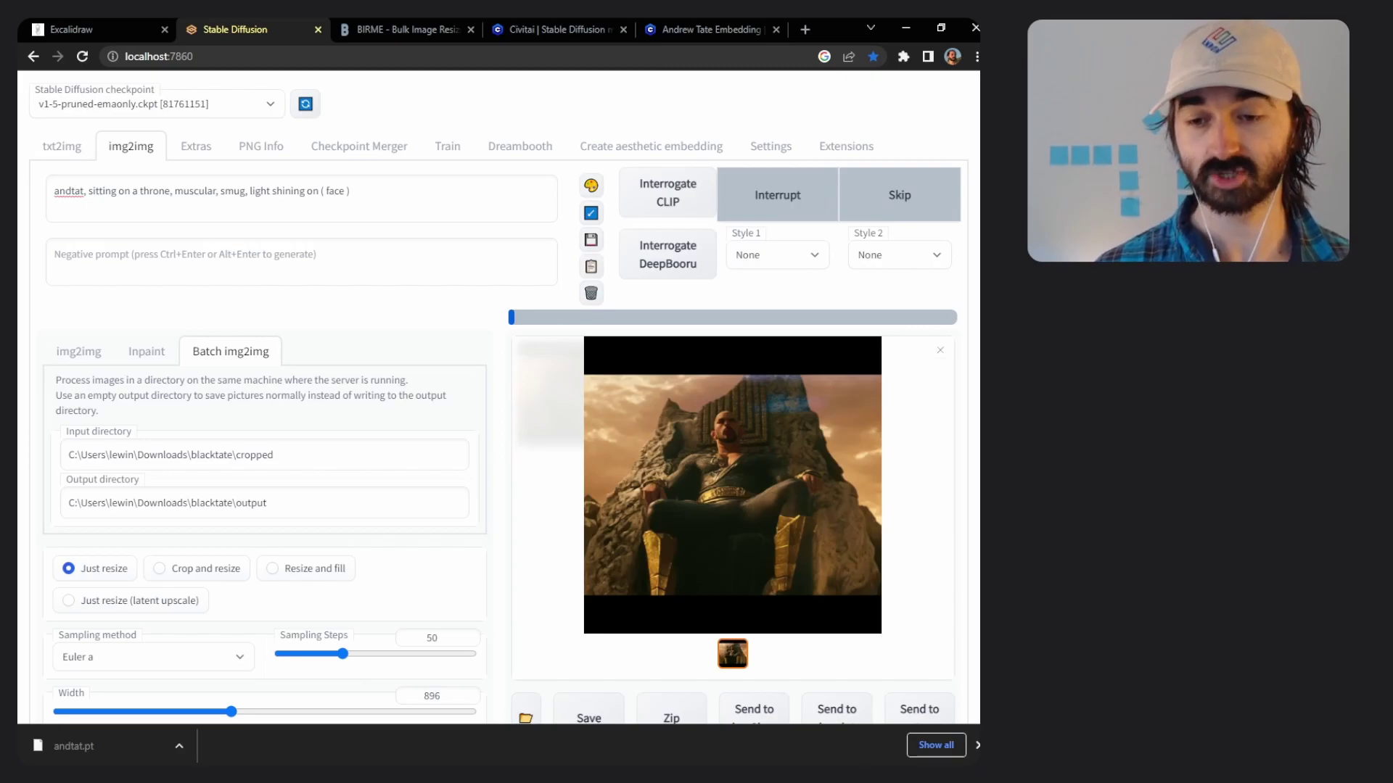
mouse_move(222, 777)
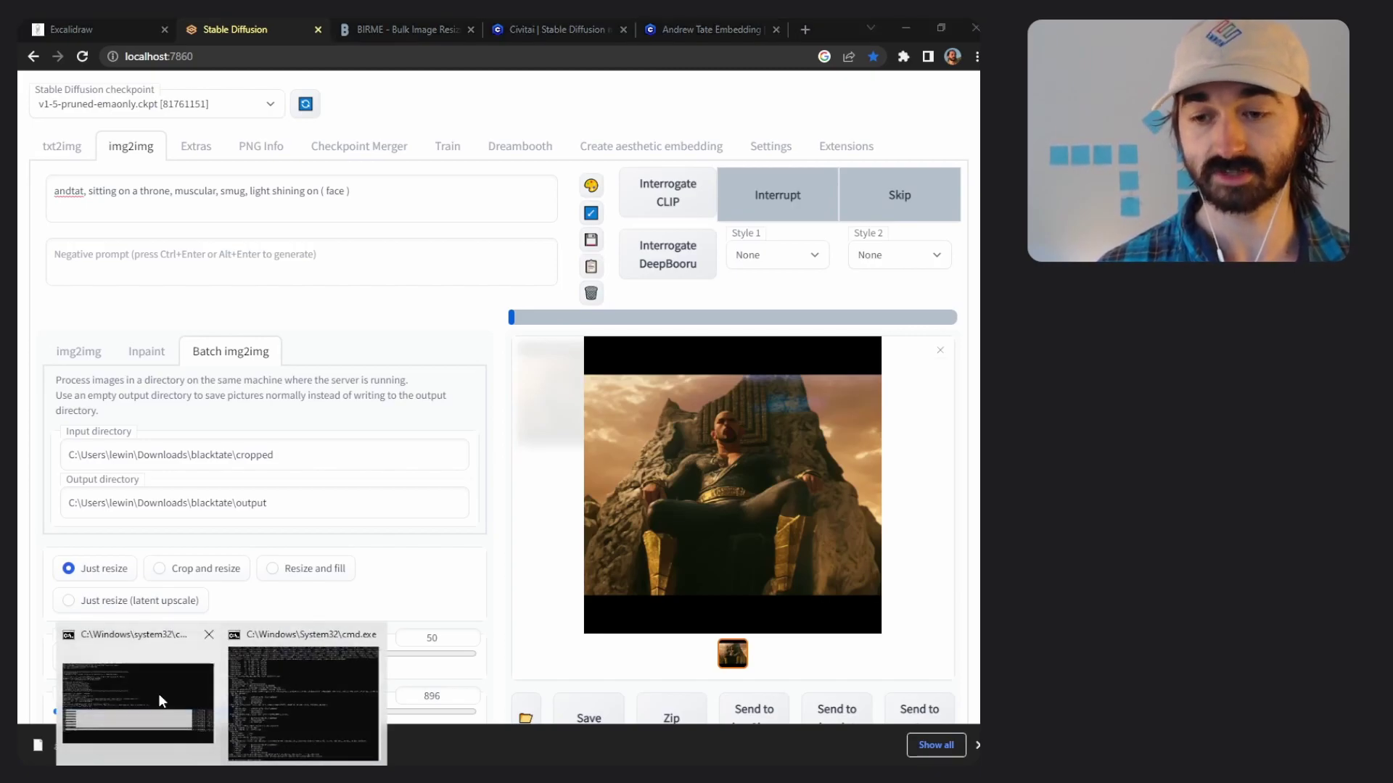
drag(29, 80, 654, 63)
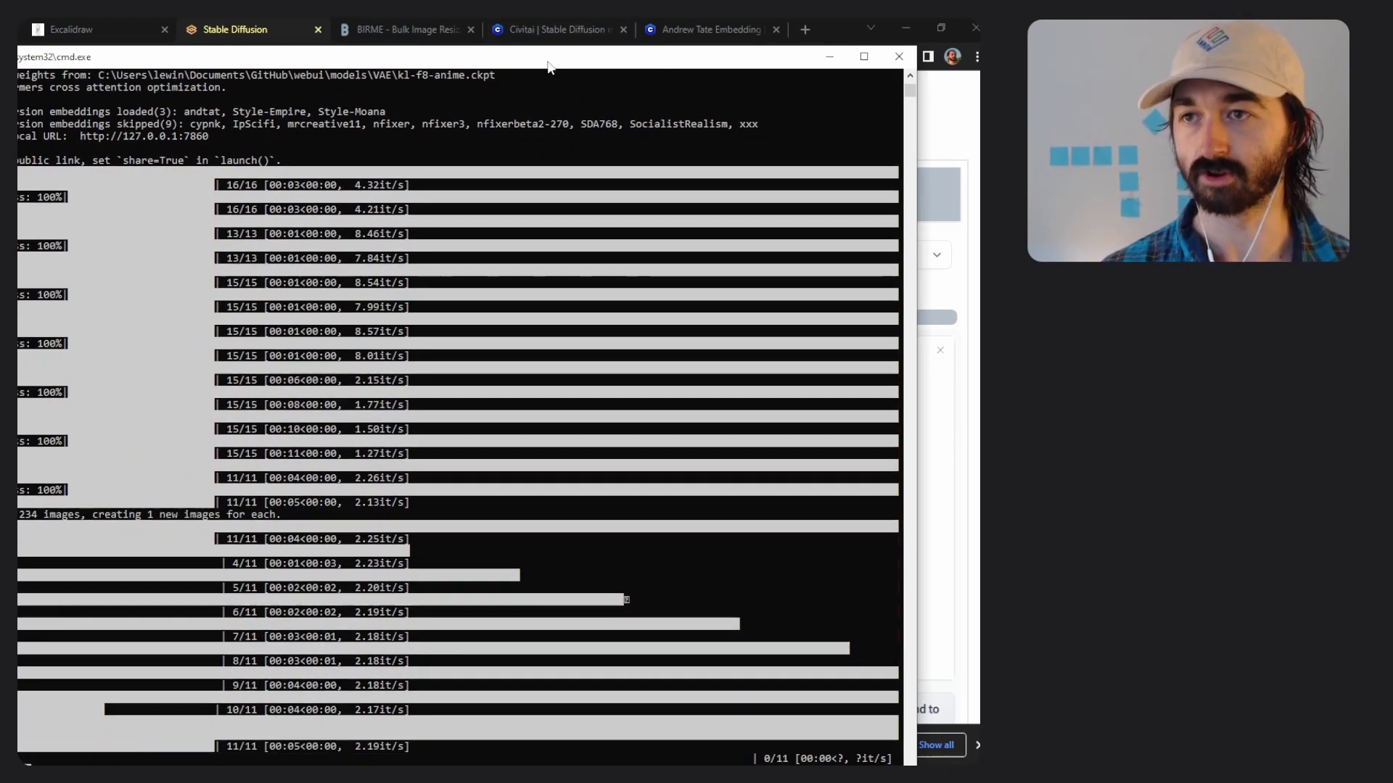
drag(549, 65, 581, 43)
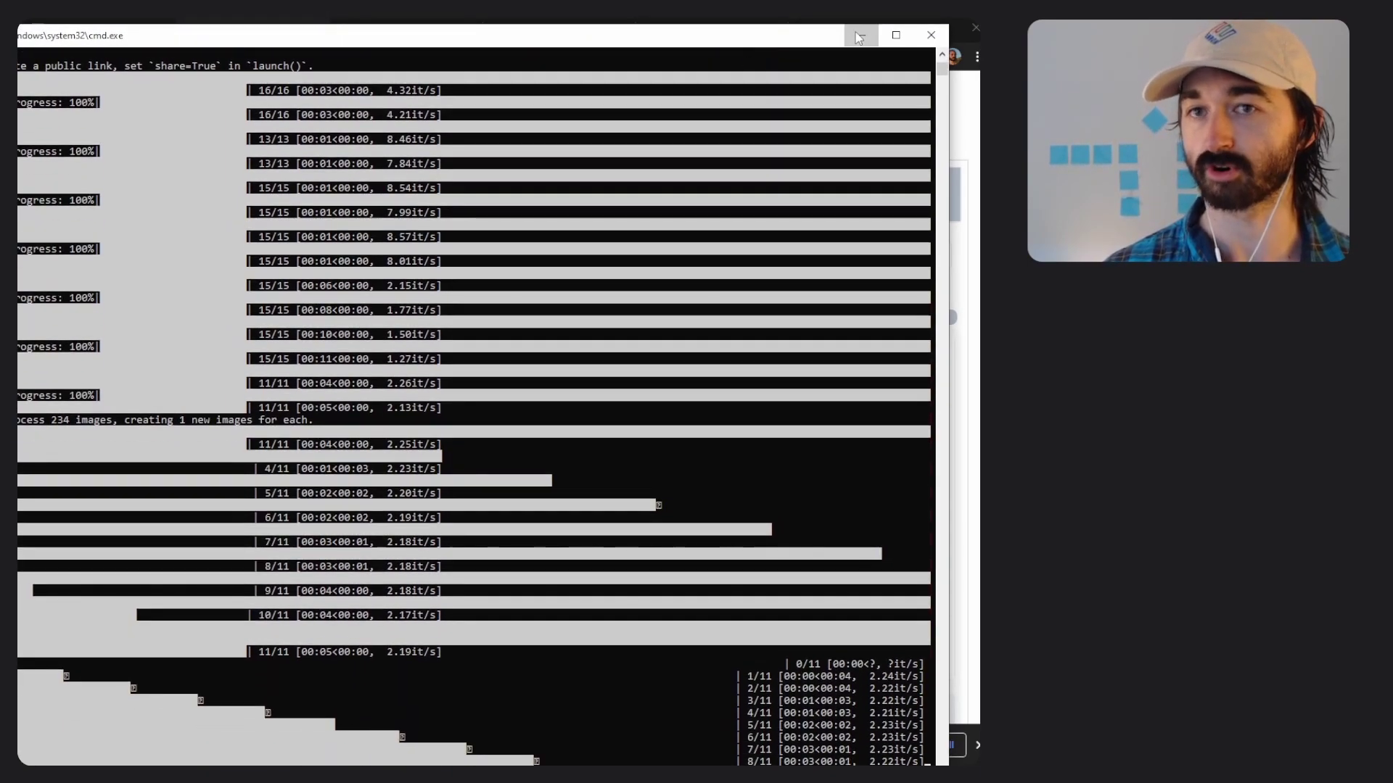
click(859, 37)
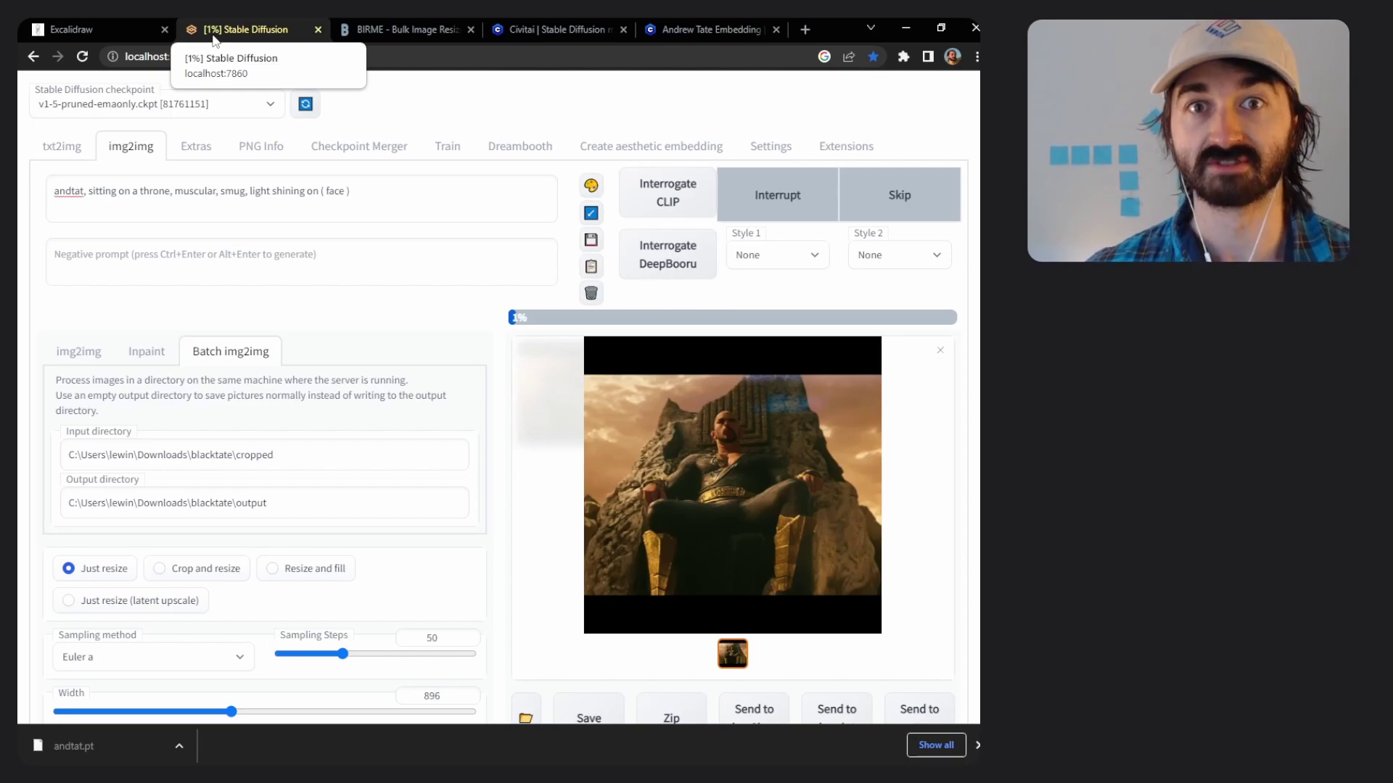
key(alt+Tab)
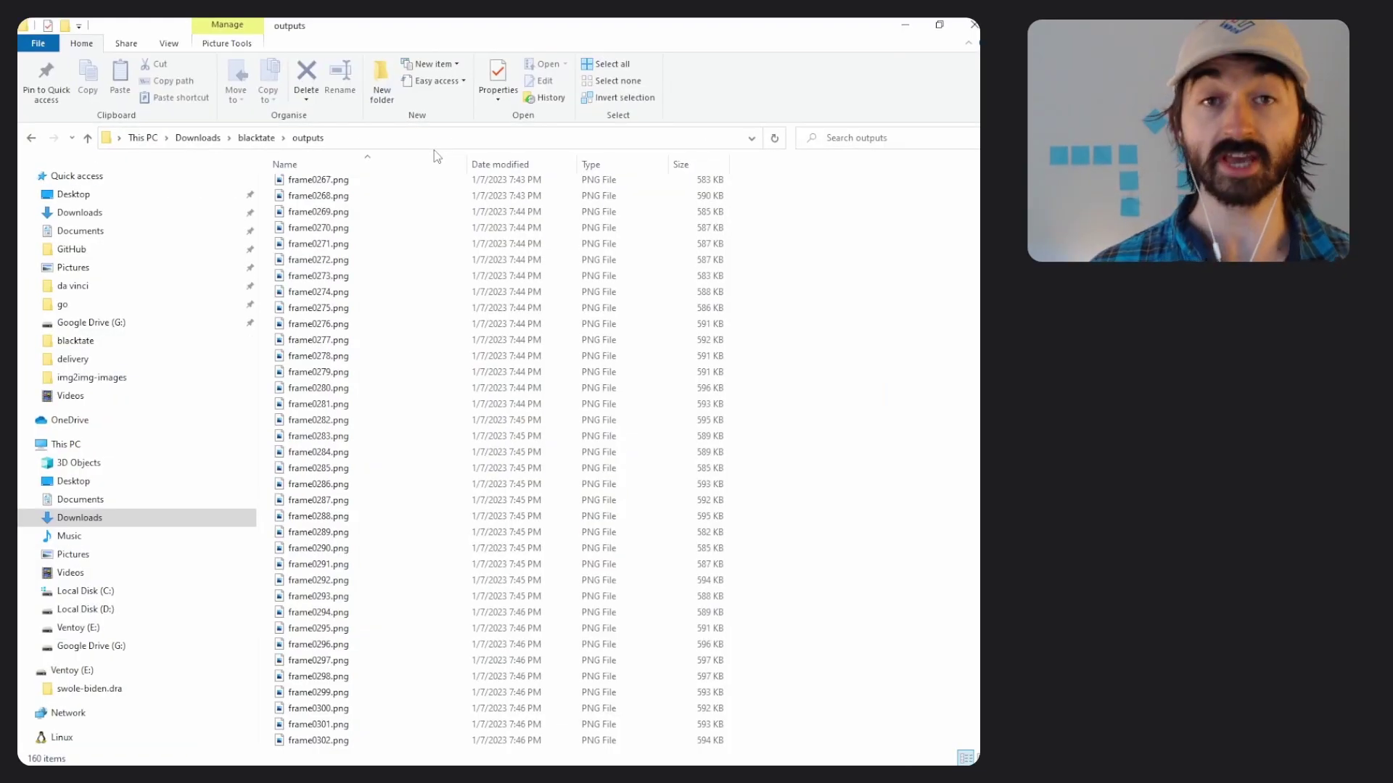
Step: Step through converted frames from frame0290.png in Photos, then check Excalidraw item 4, 'Pass every single frame through img2img'
double_click(345, 549)
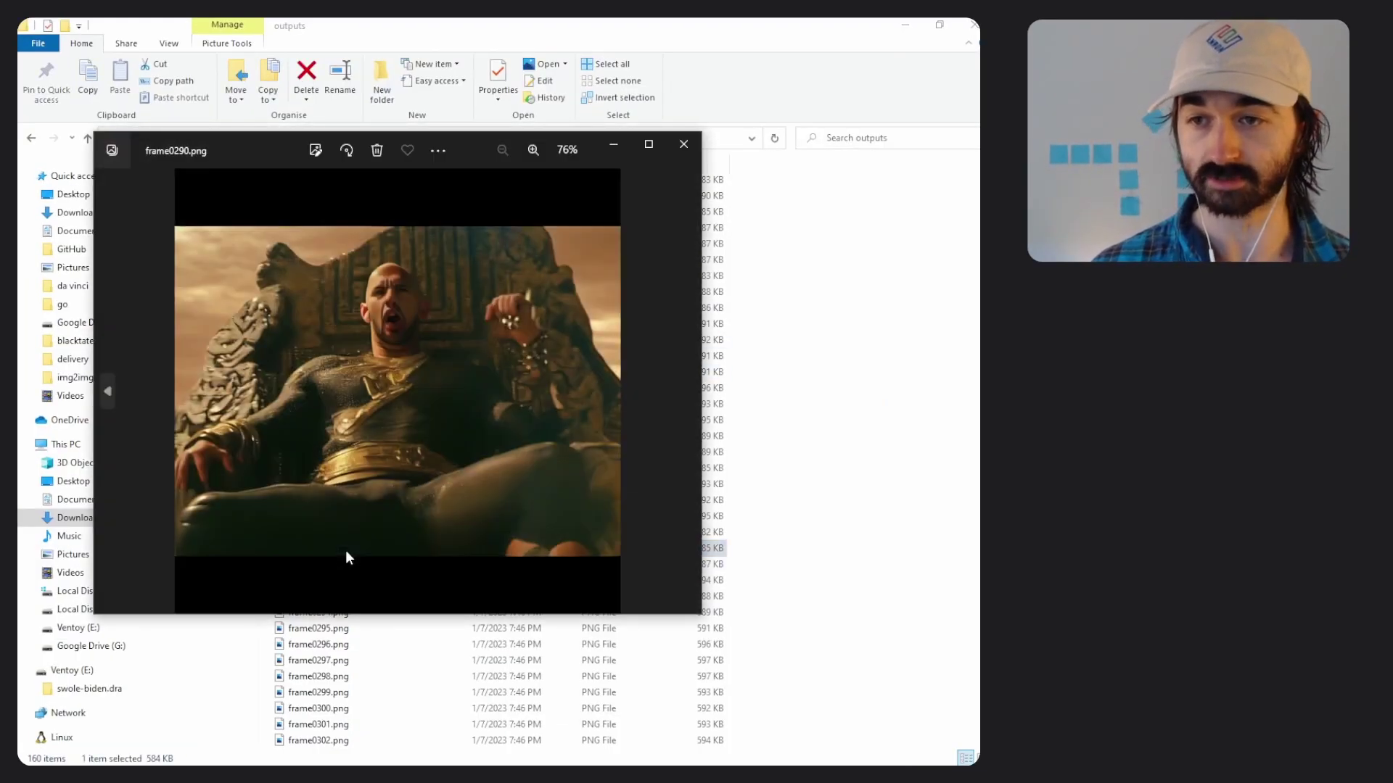
click(687, 384)
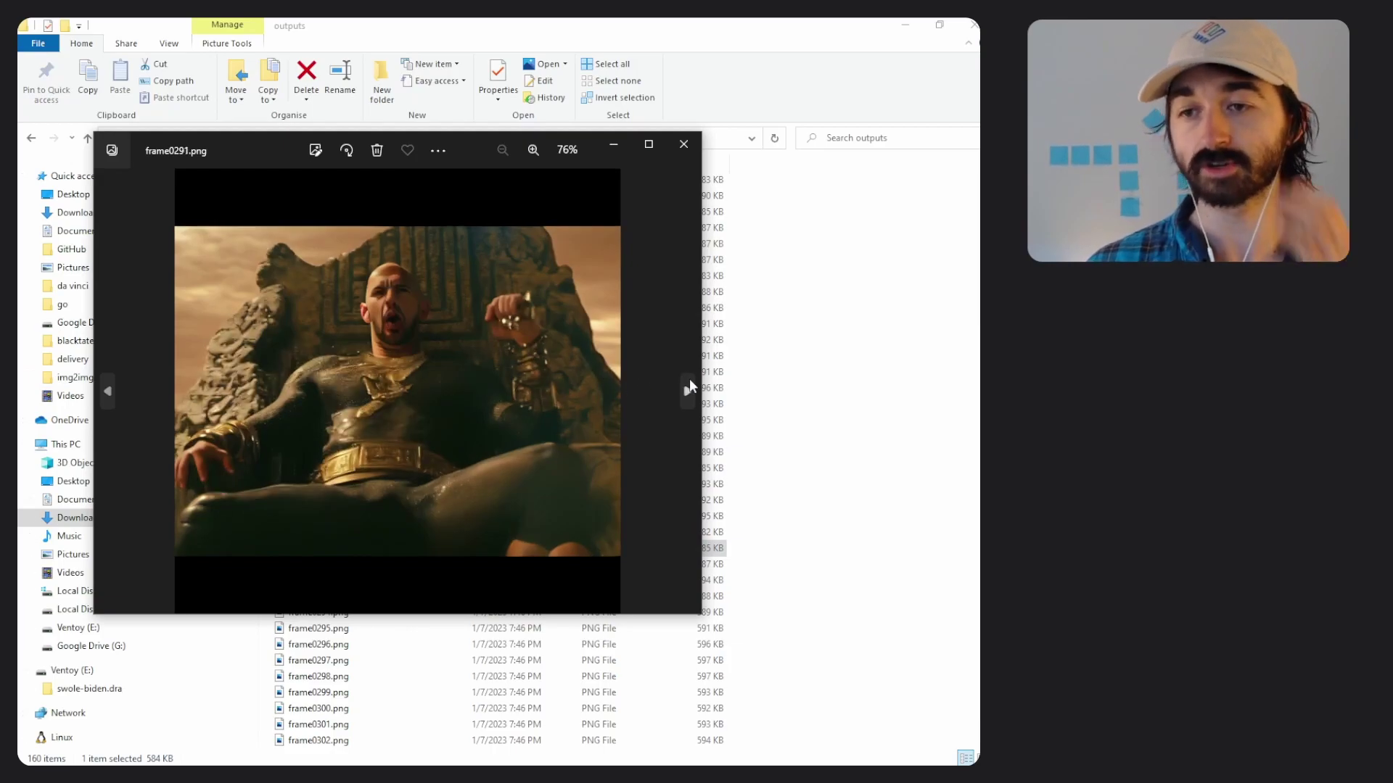
click(689, 378)
click(689, 378)
click(689, 379)
click(689, 379)
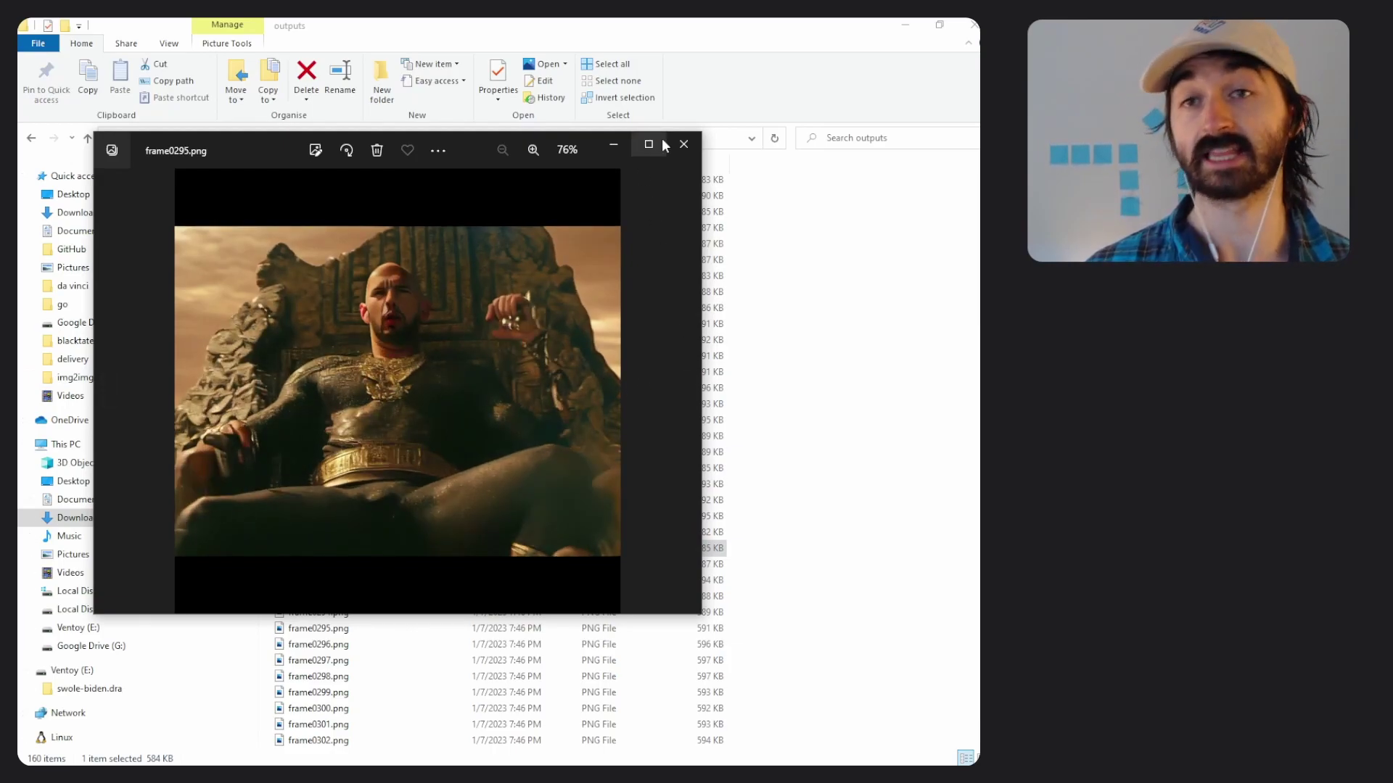
mouse_move(209, 375)
mouse_down()
mouse_move(227, 407)
mouse_move(487, 273)
mouse_up()
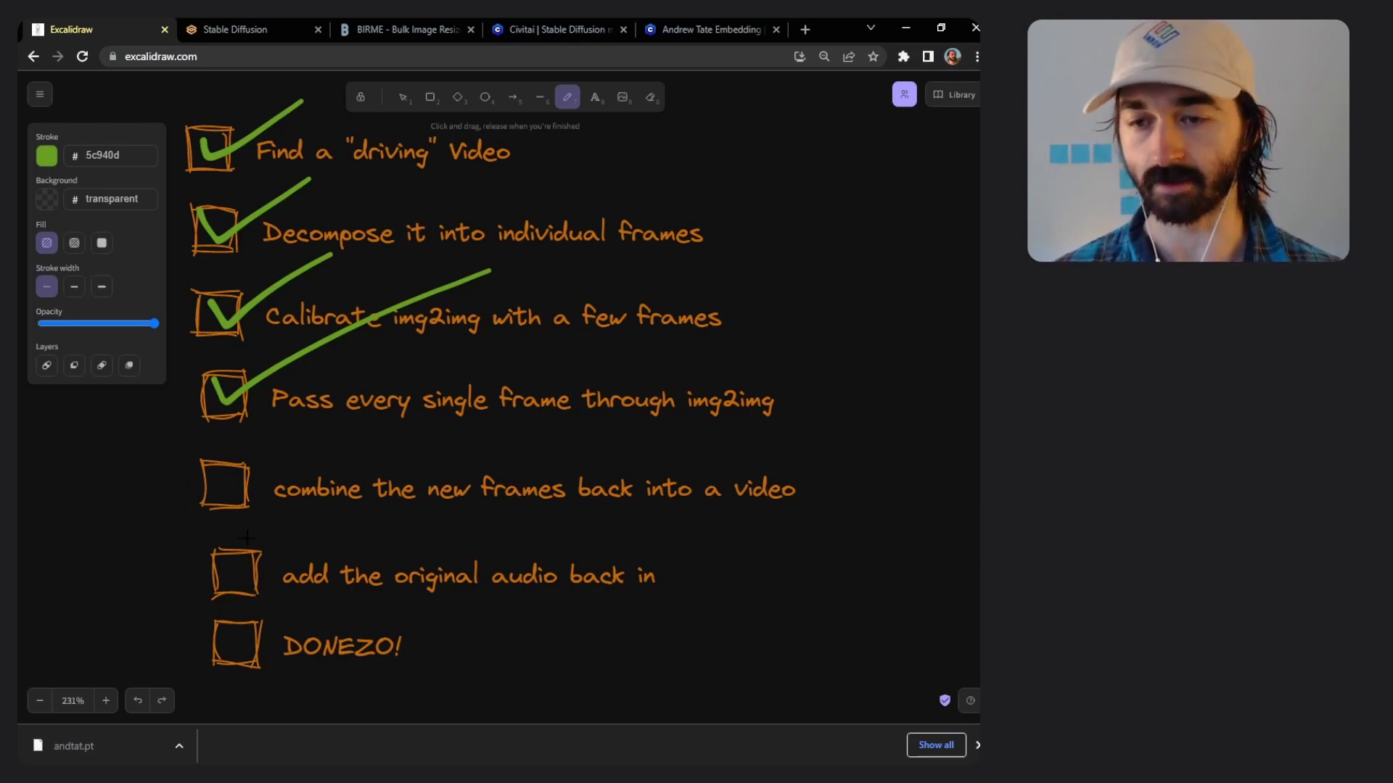
mouse_move(222, 780)
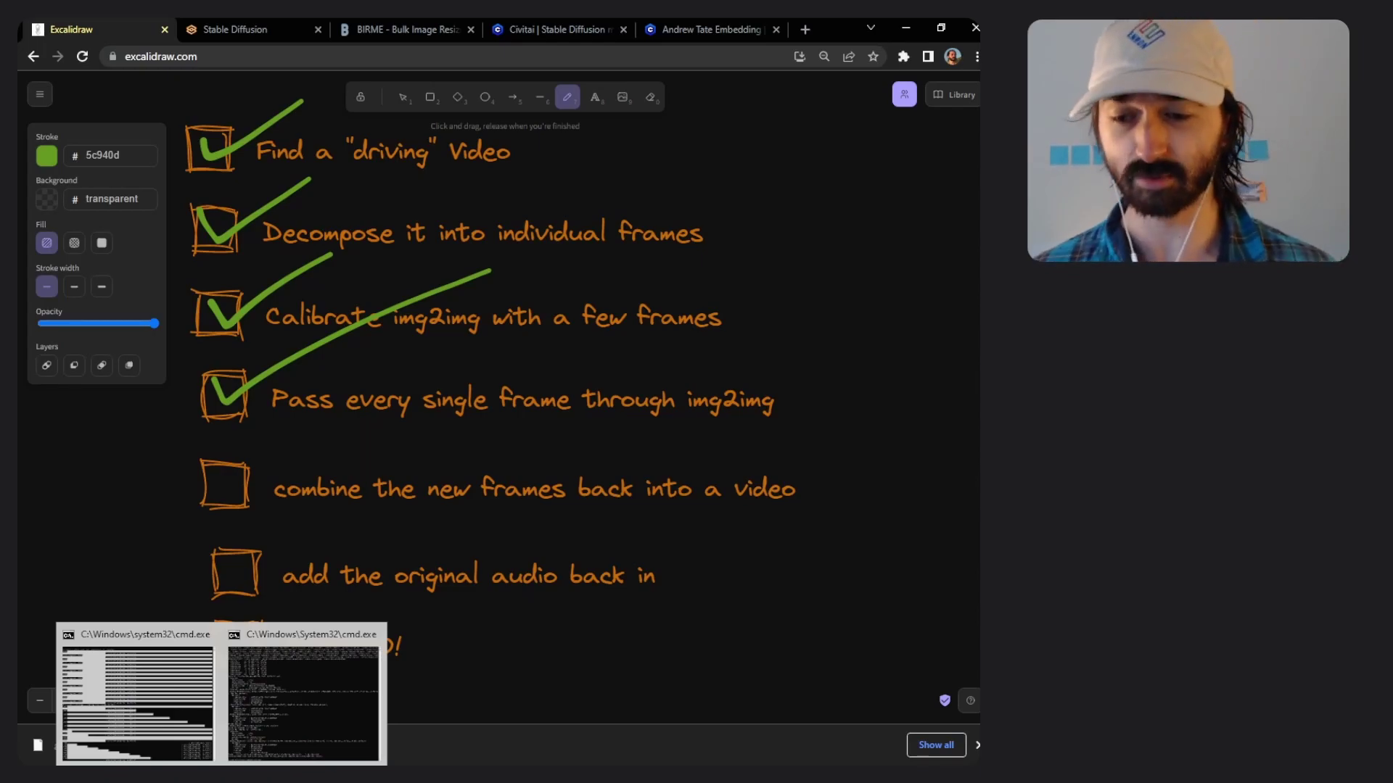
Step: Open a Command Prompt in the outputs folder by entering cmd in Explorer's address bar
click(341, 638)
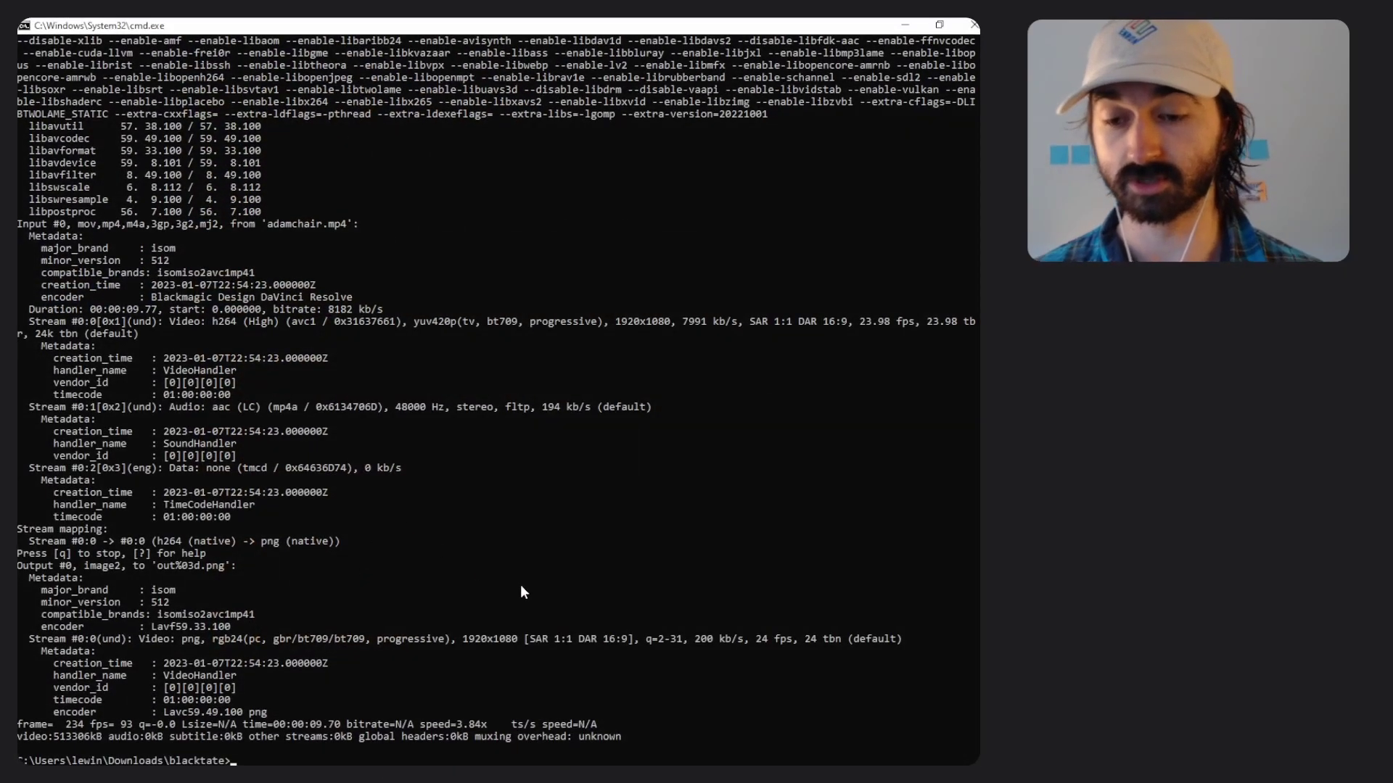
scroll(521, 586, down, 1)
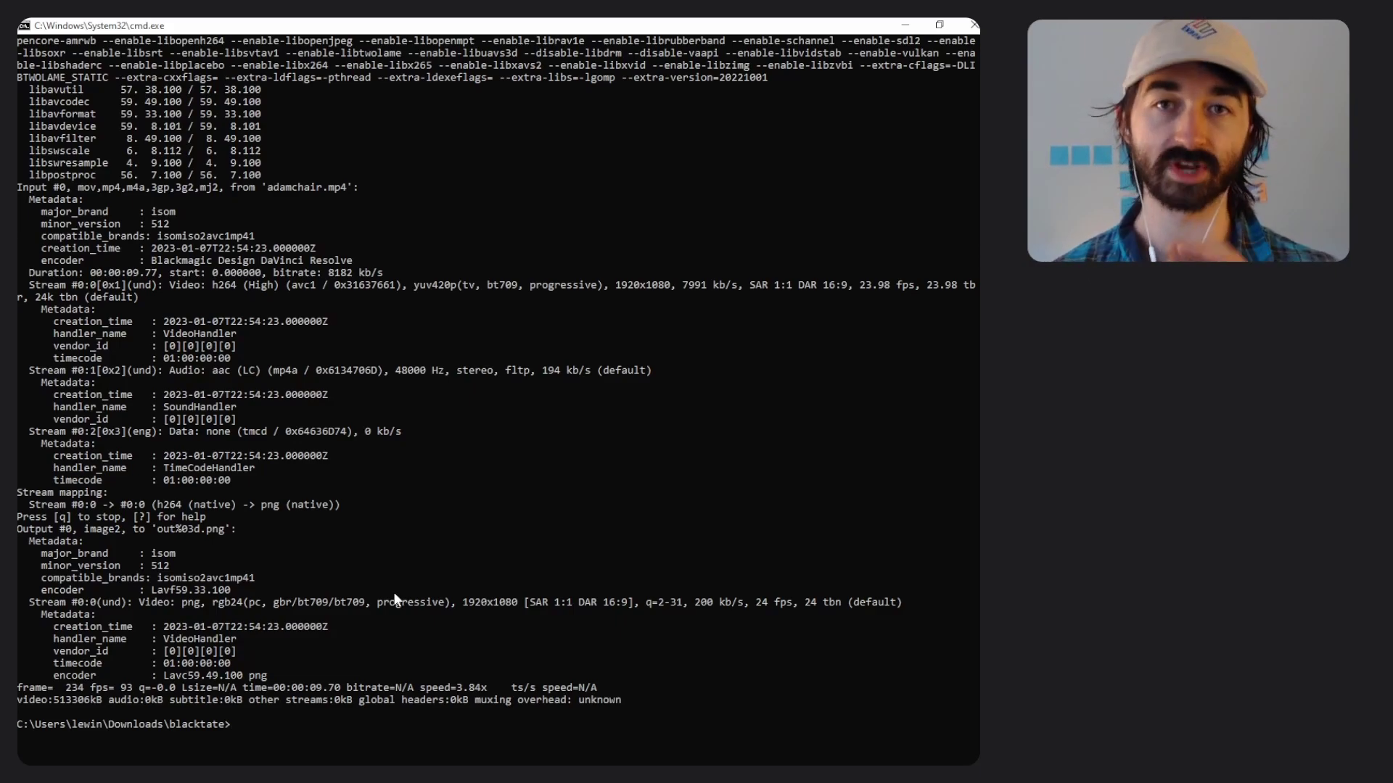
key(alt+Tab)
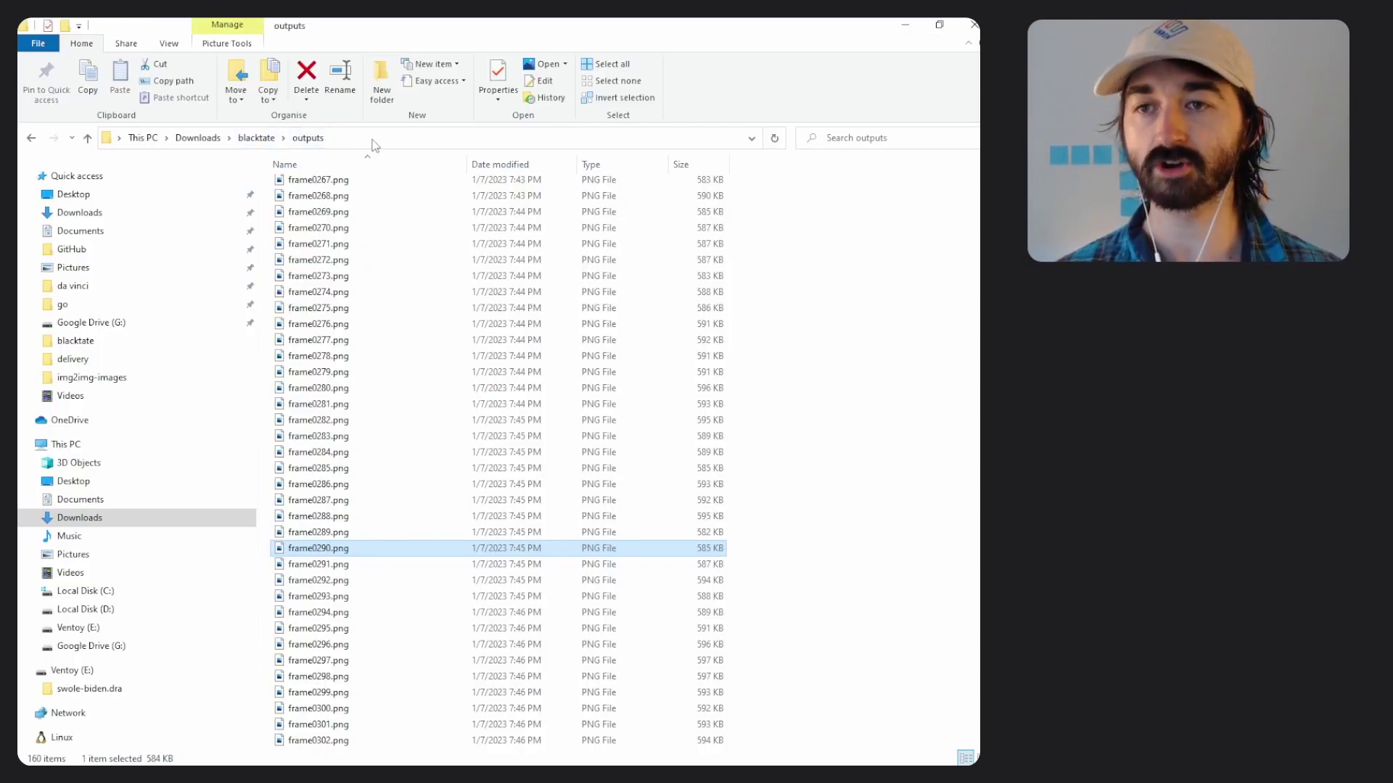
click(348, 137)
key(ctrl+a)
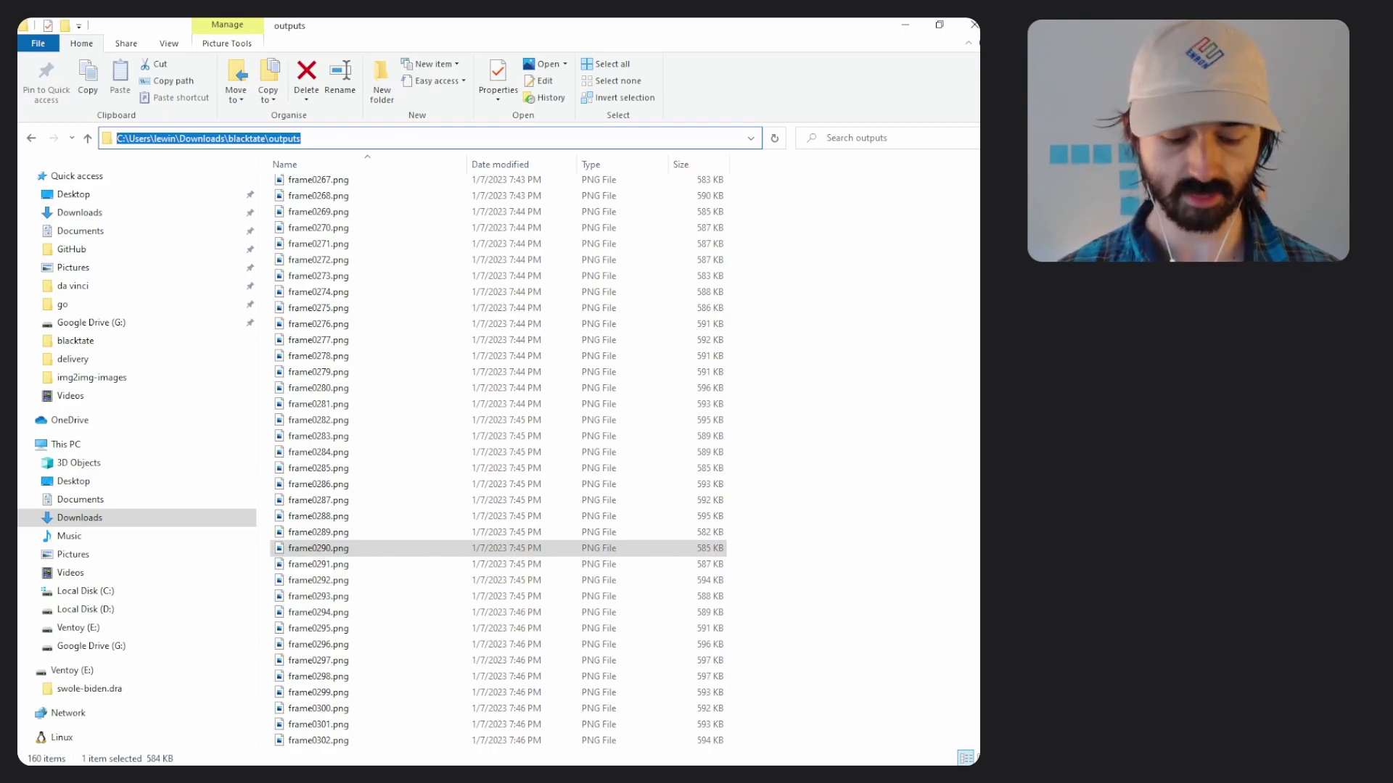
text(cmd)
key(Return)
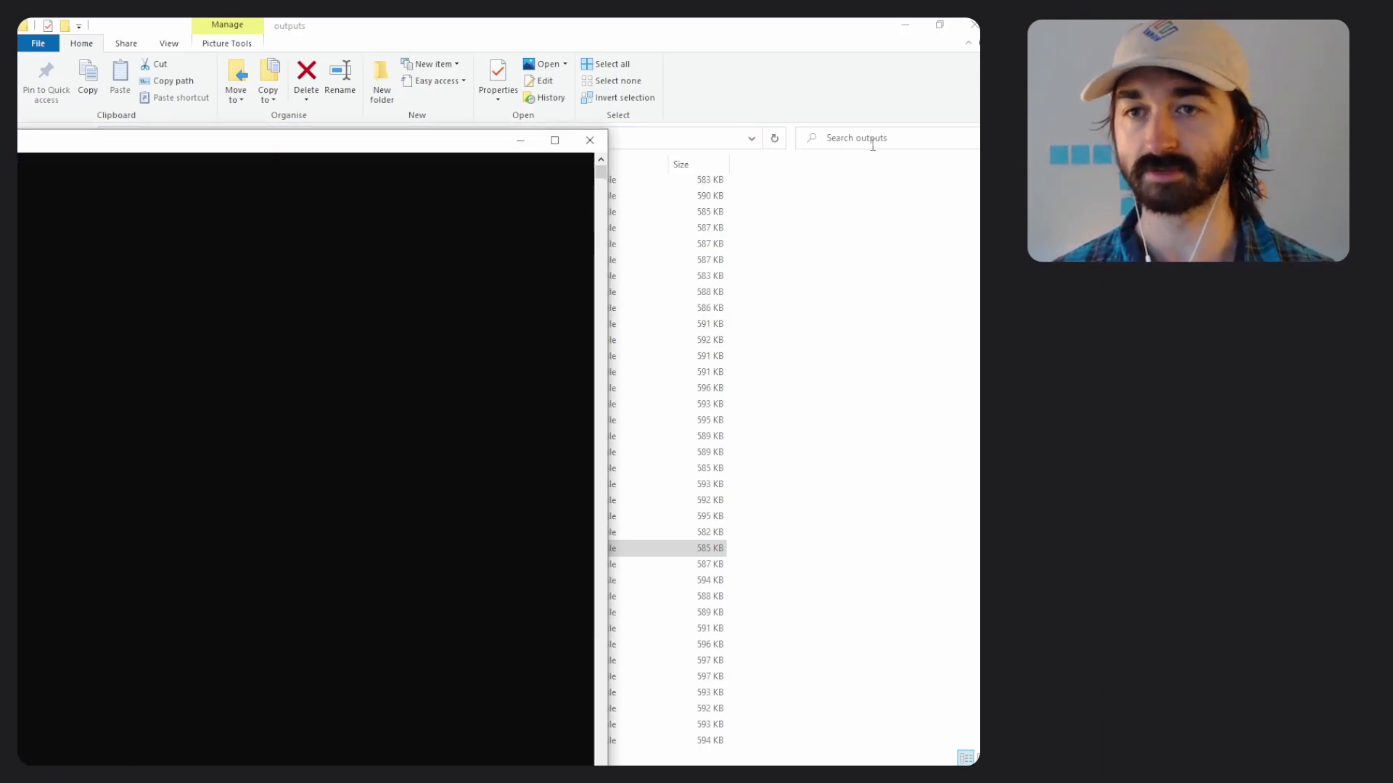
Step: Maximize the console and run dir to list the generated frame files
double_click(372, 148)
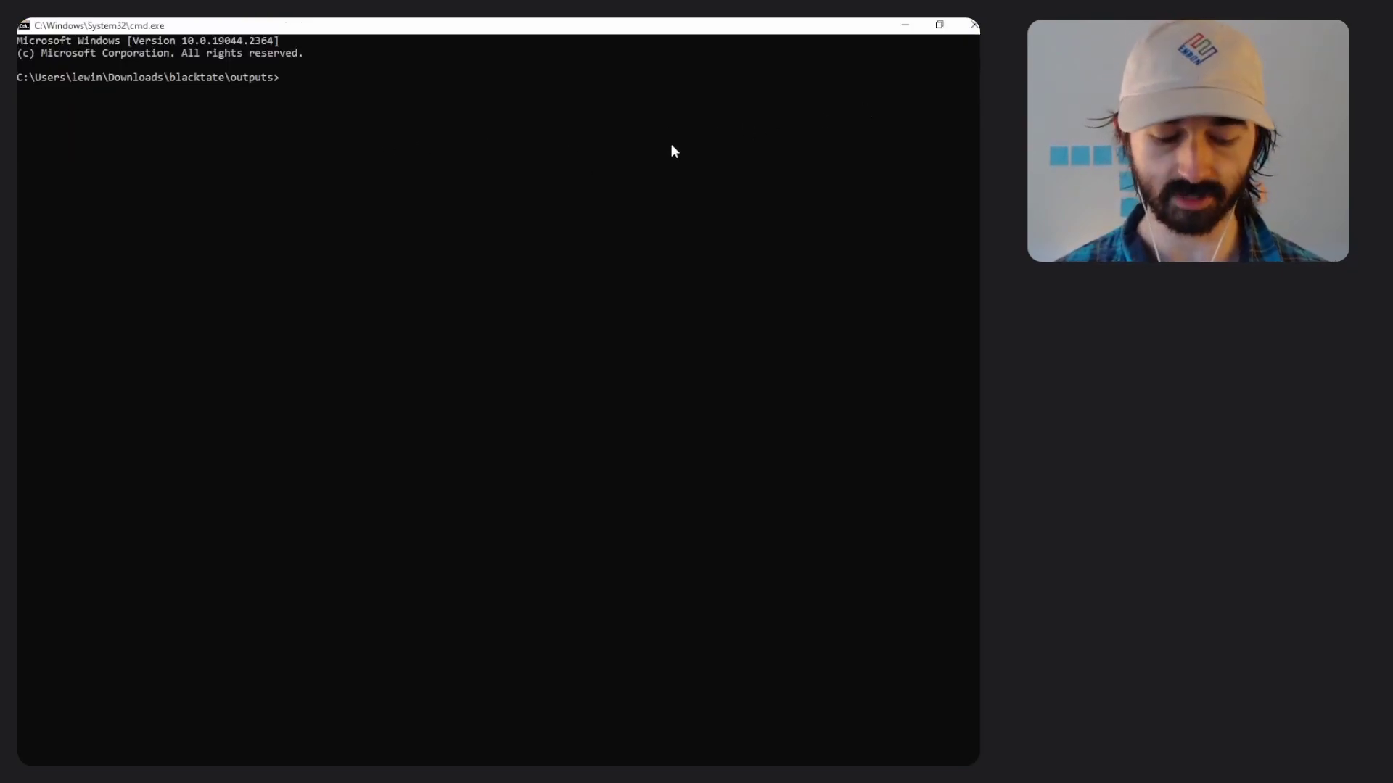
text(dir)
key(Return)
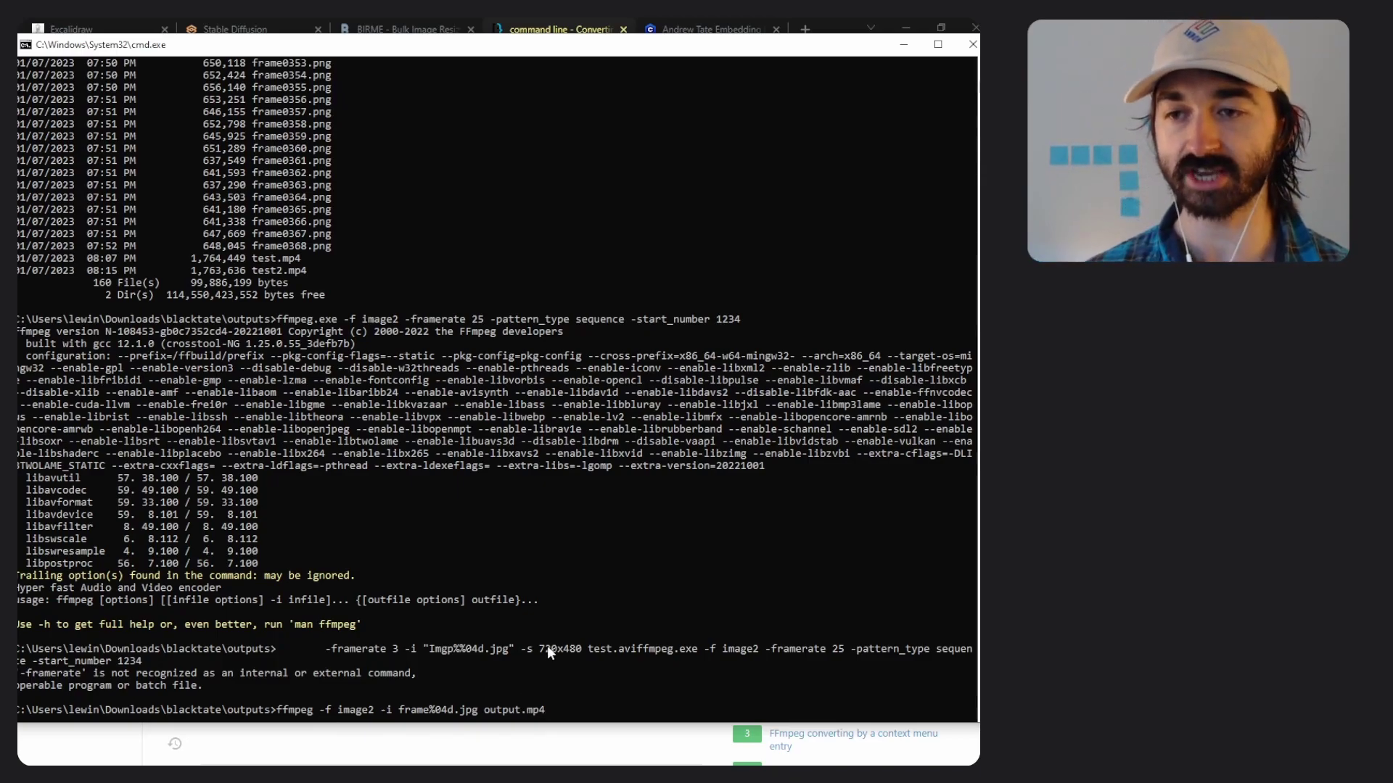
Step: Add -start_number 211 to the ffmpeg frame%04d command and run it
text(-start_number 0)
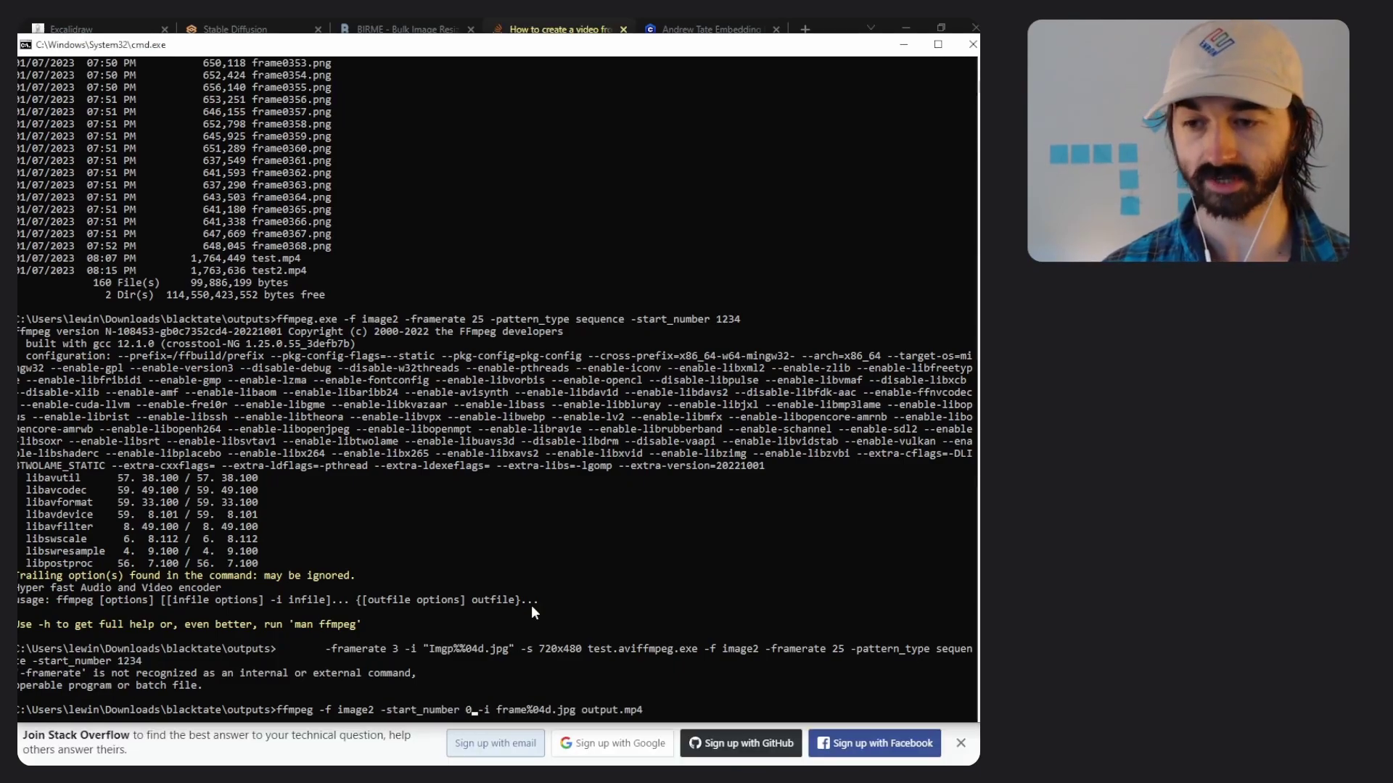
key(BackSpace)
text(211)
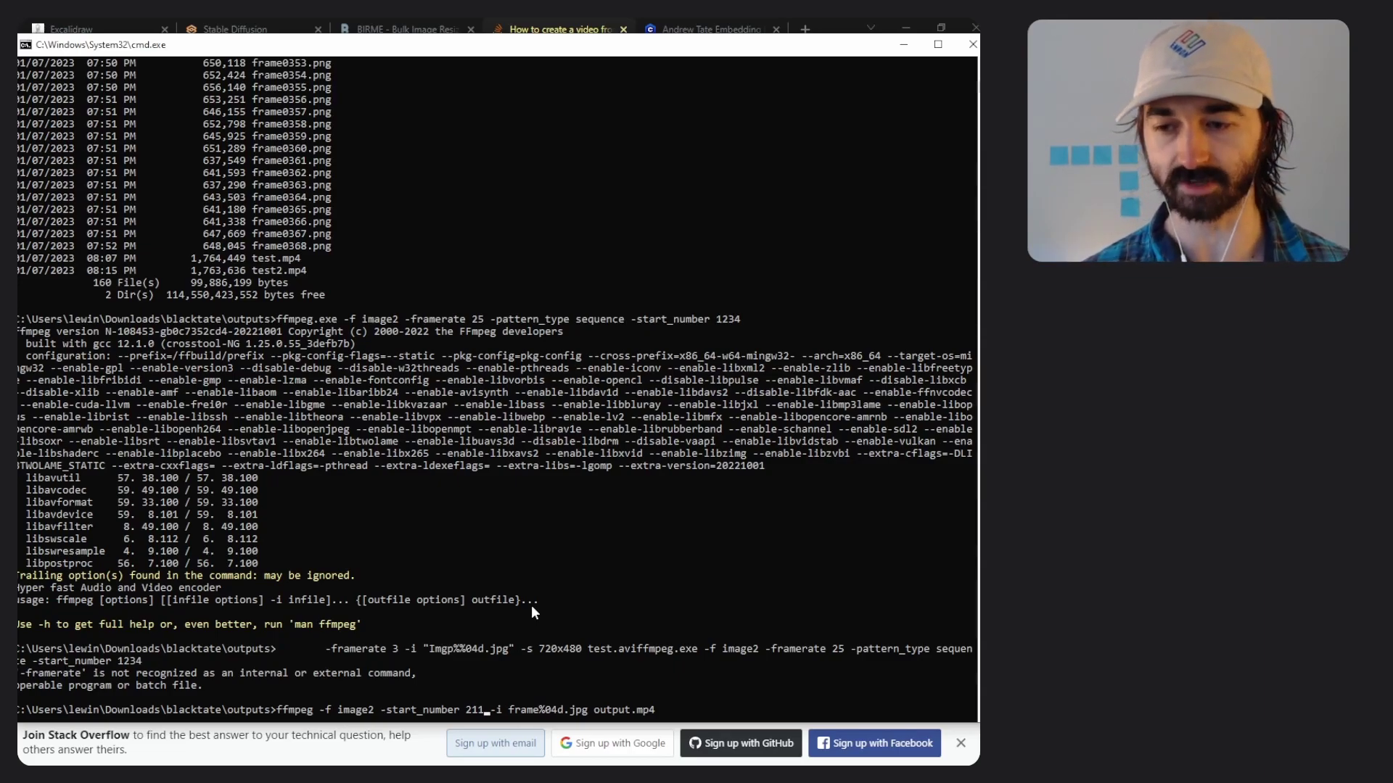
key(Return)
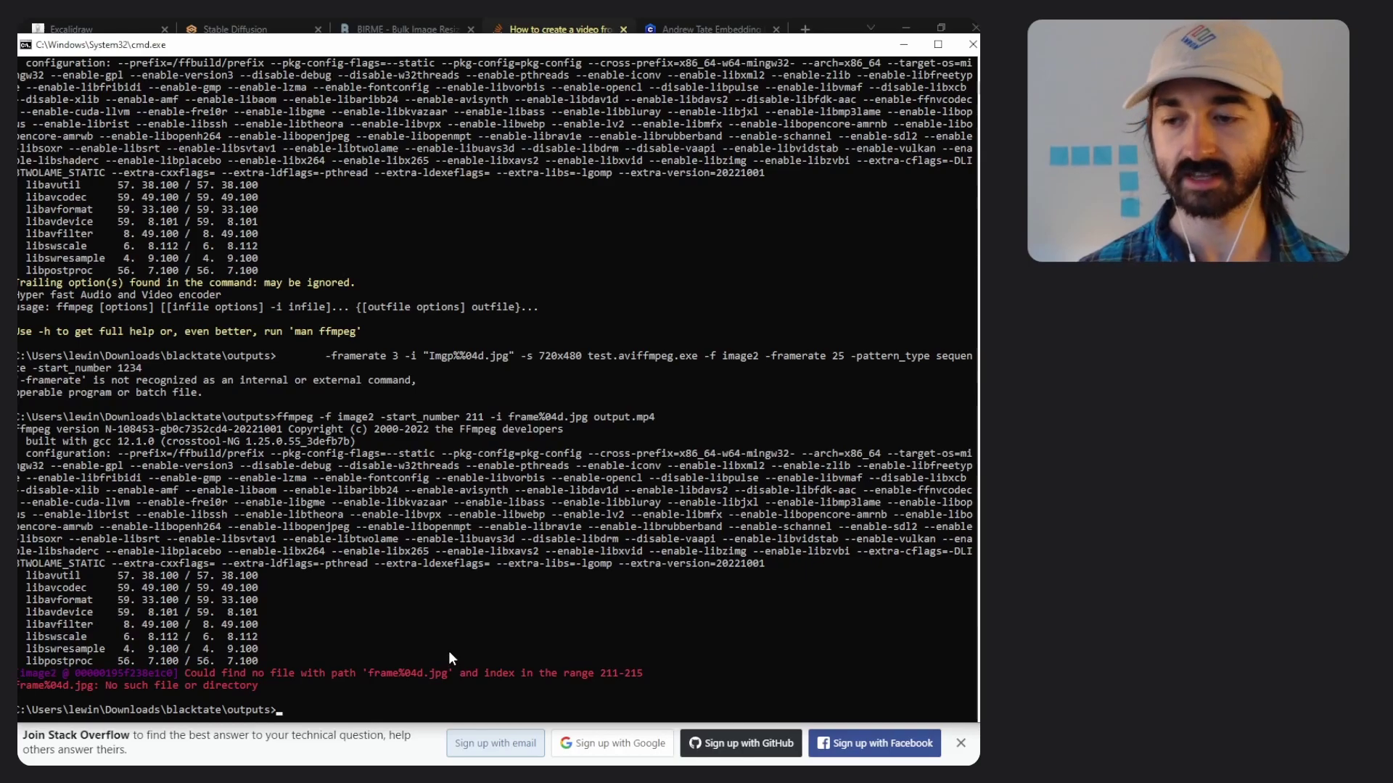
Step: Rerun the ffmpeg command with frame%04d.png instead of jpg to produce output.mp4
key(Up)
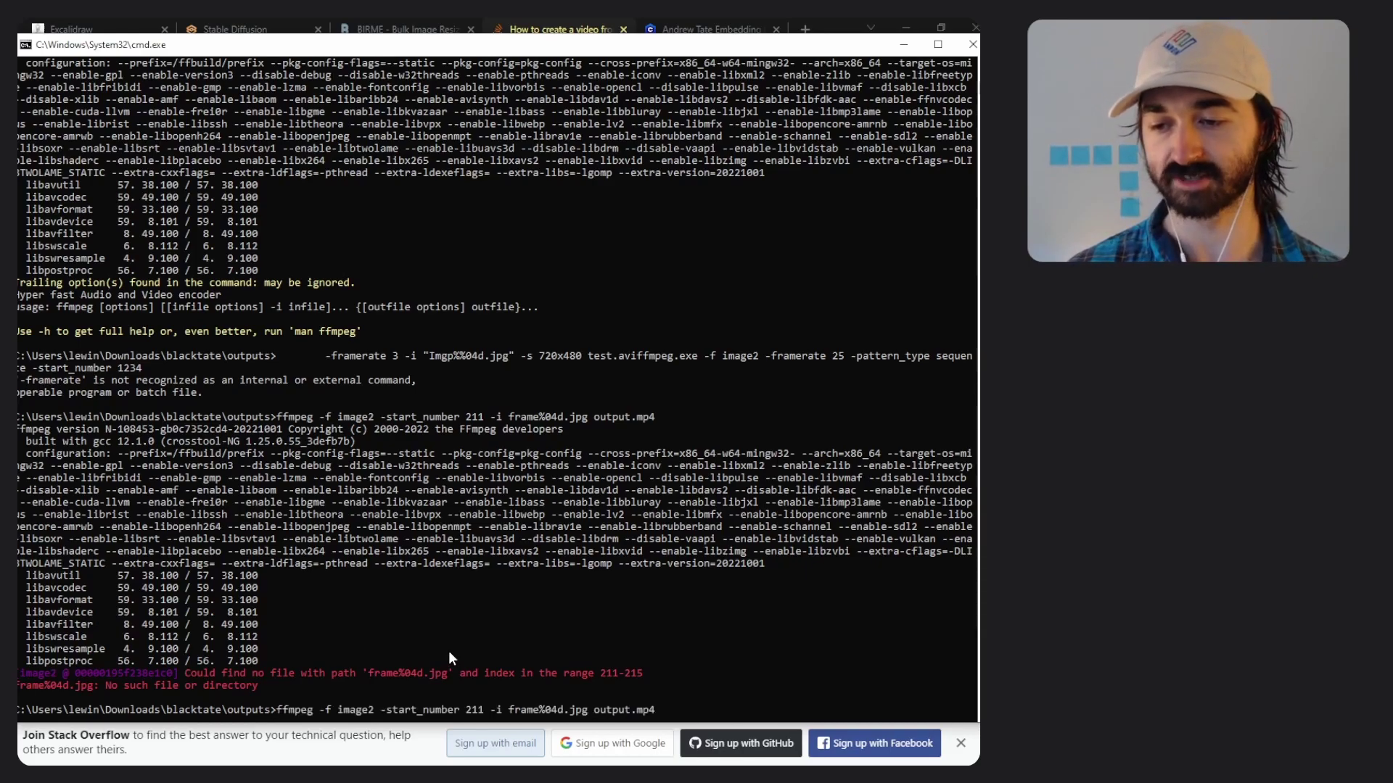
key(BackSpace)
key(BackSpace)
key(BackSpace)
text(p)
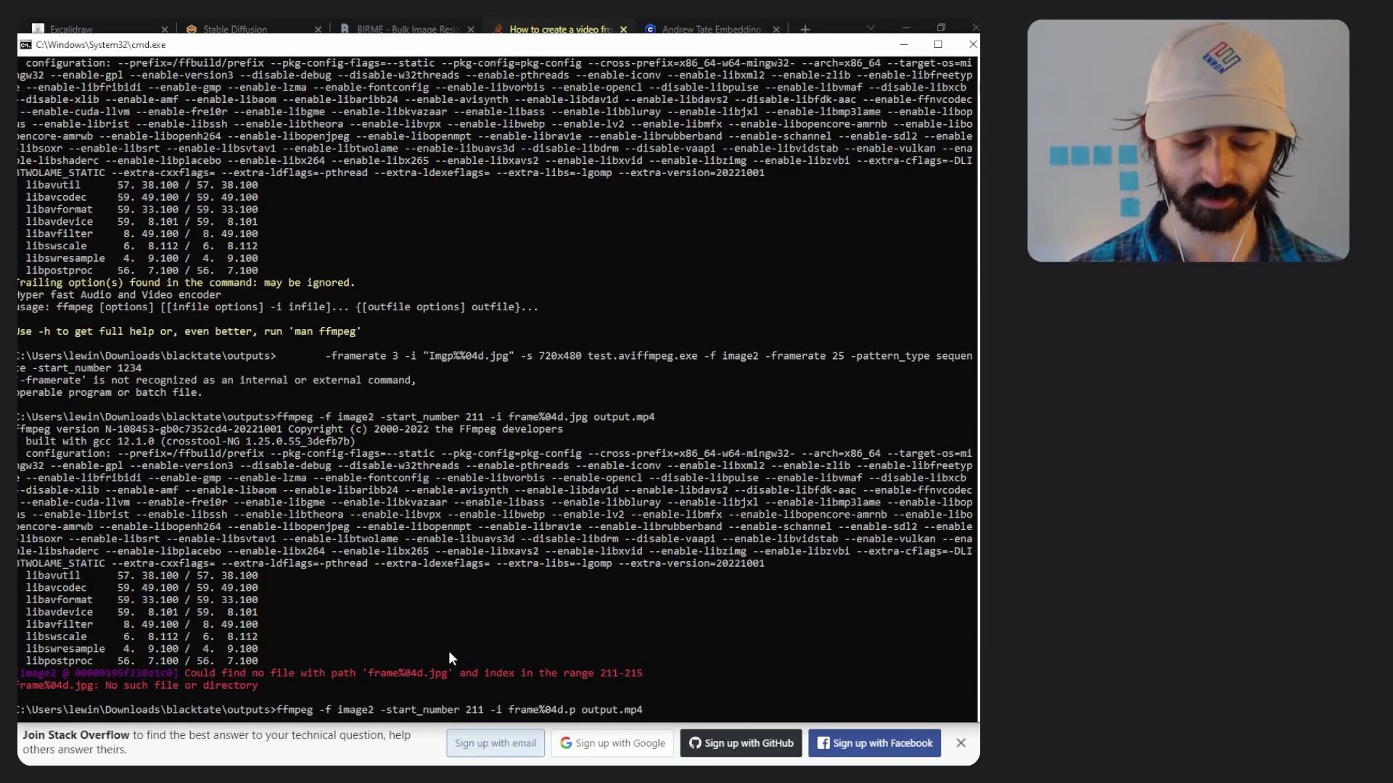
text(ng)
key(Return)
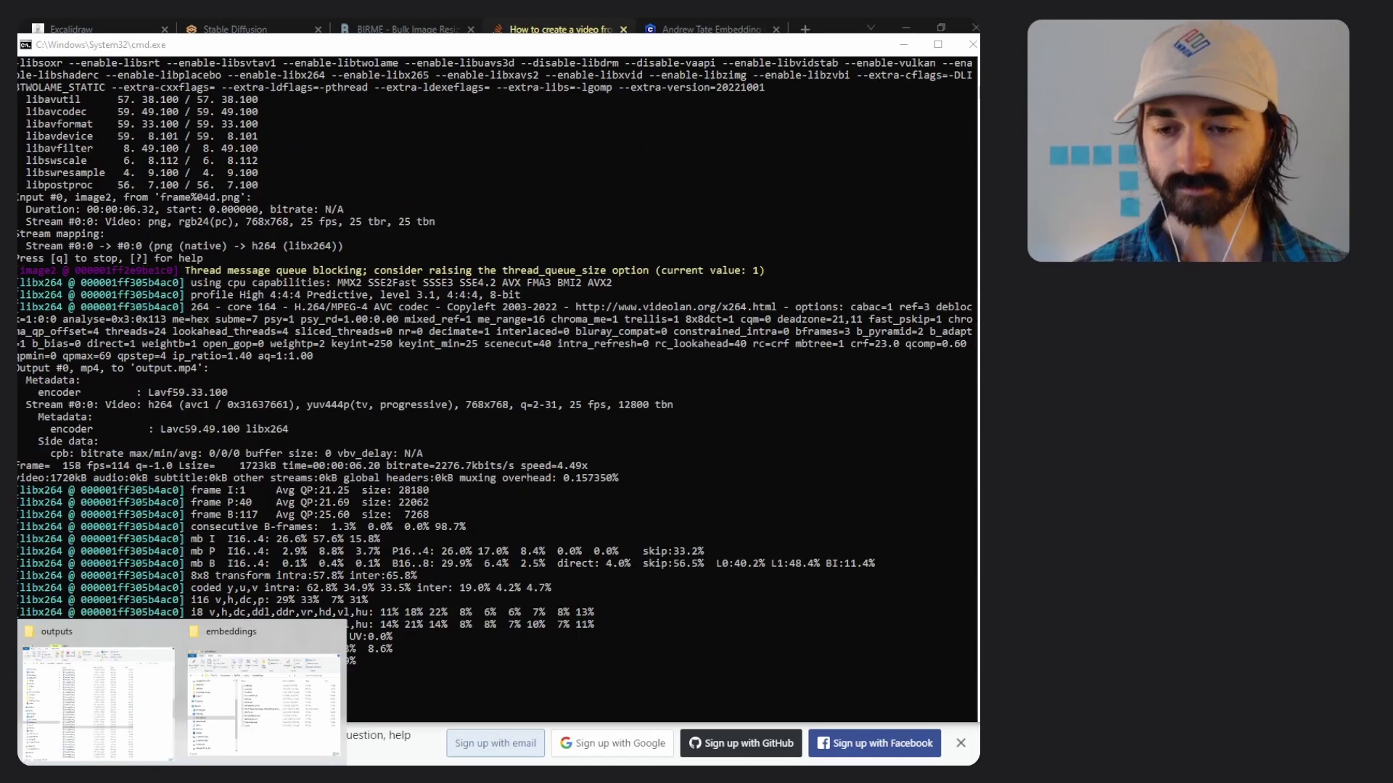
click(98, 671)
Step: Play output.mp4 in VLC, then close VLC and the outputs folder window
scroll(365, 725, down, 20)
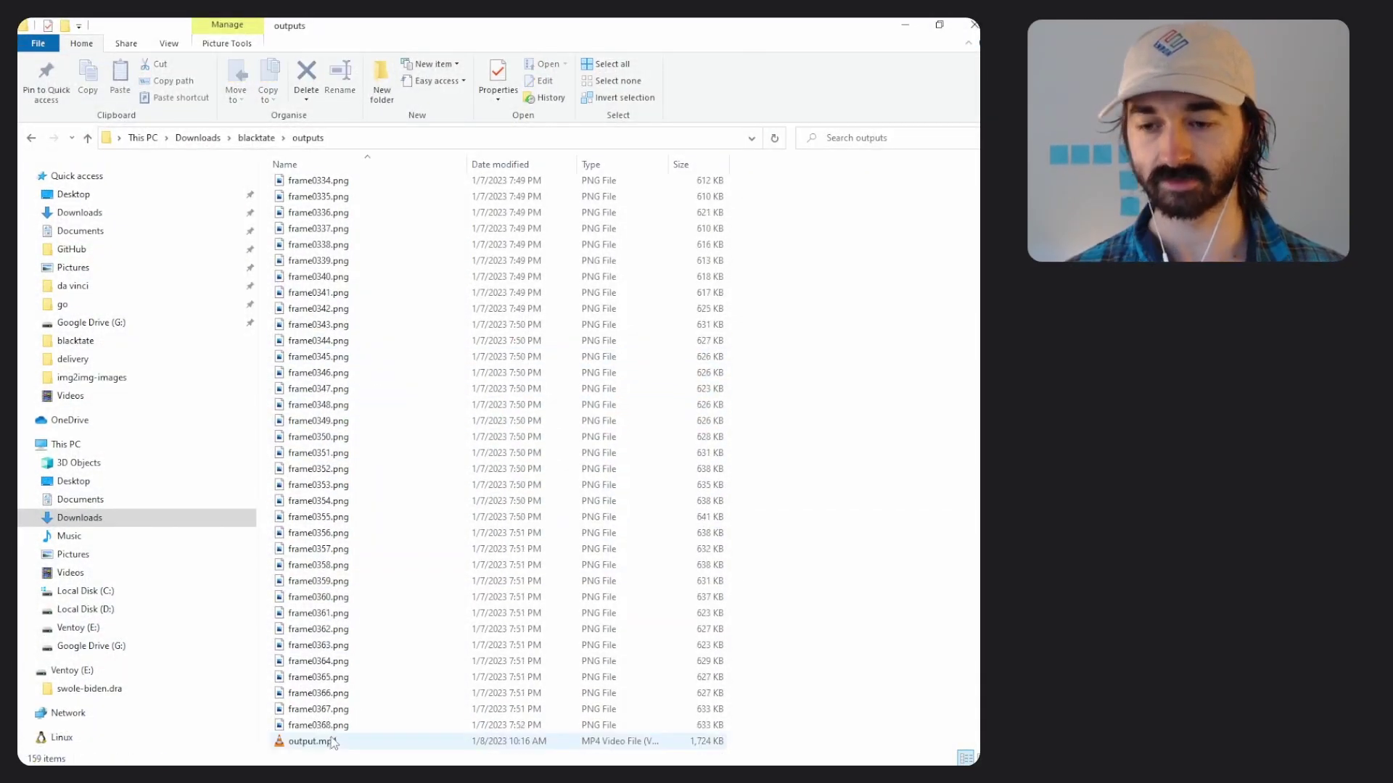
double_click(362, 742)
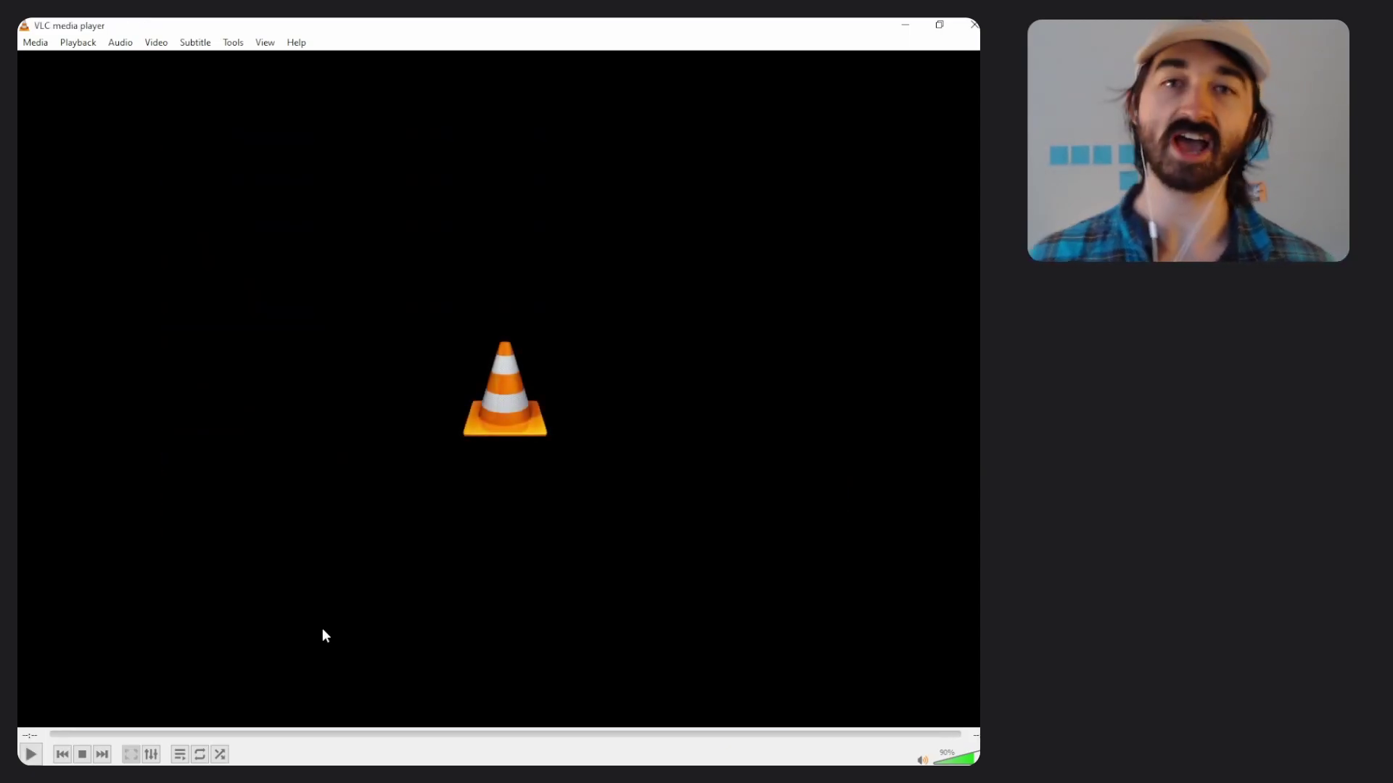
click(974, 24)
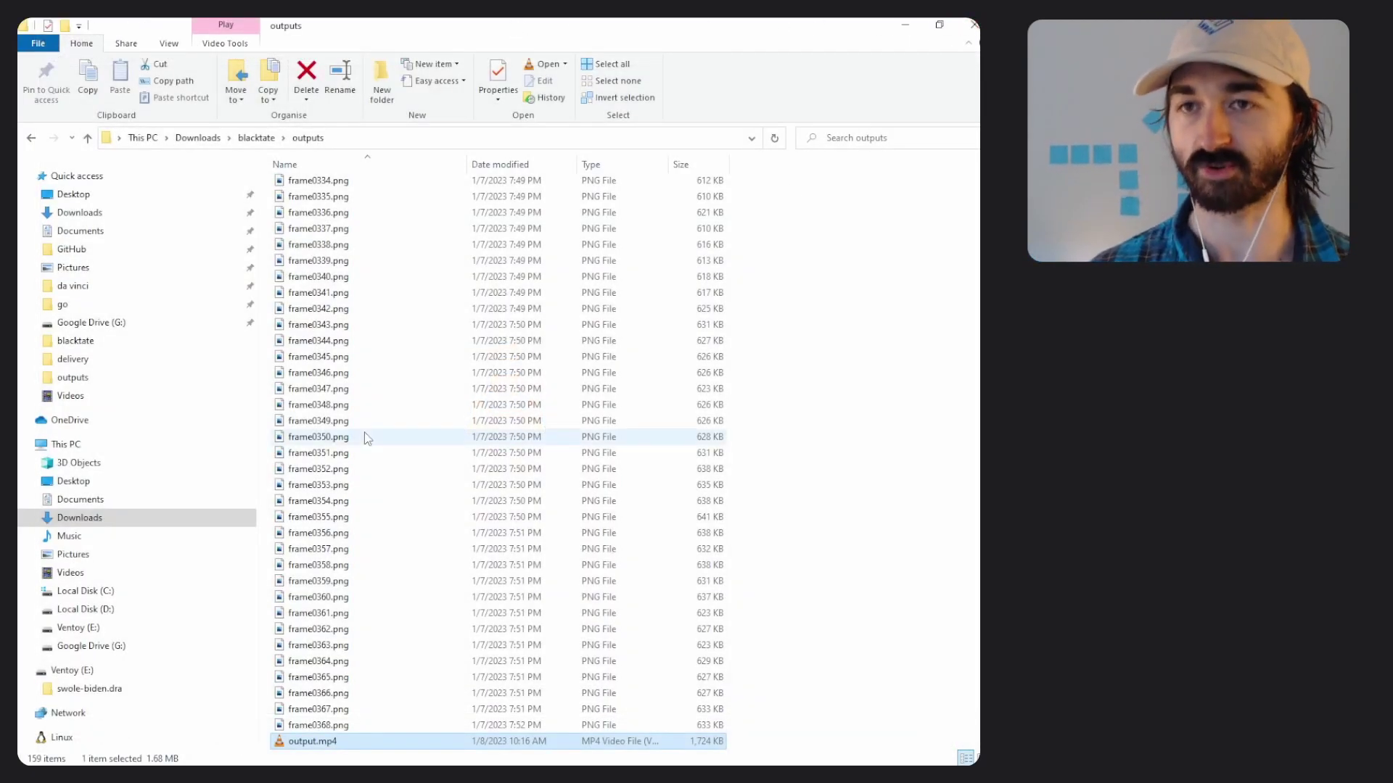
click(973, 25)
Step: Draw a green check in the combine-frames box and a green question mark beside the add-original-audio step
click(71, 29)
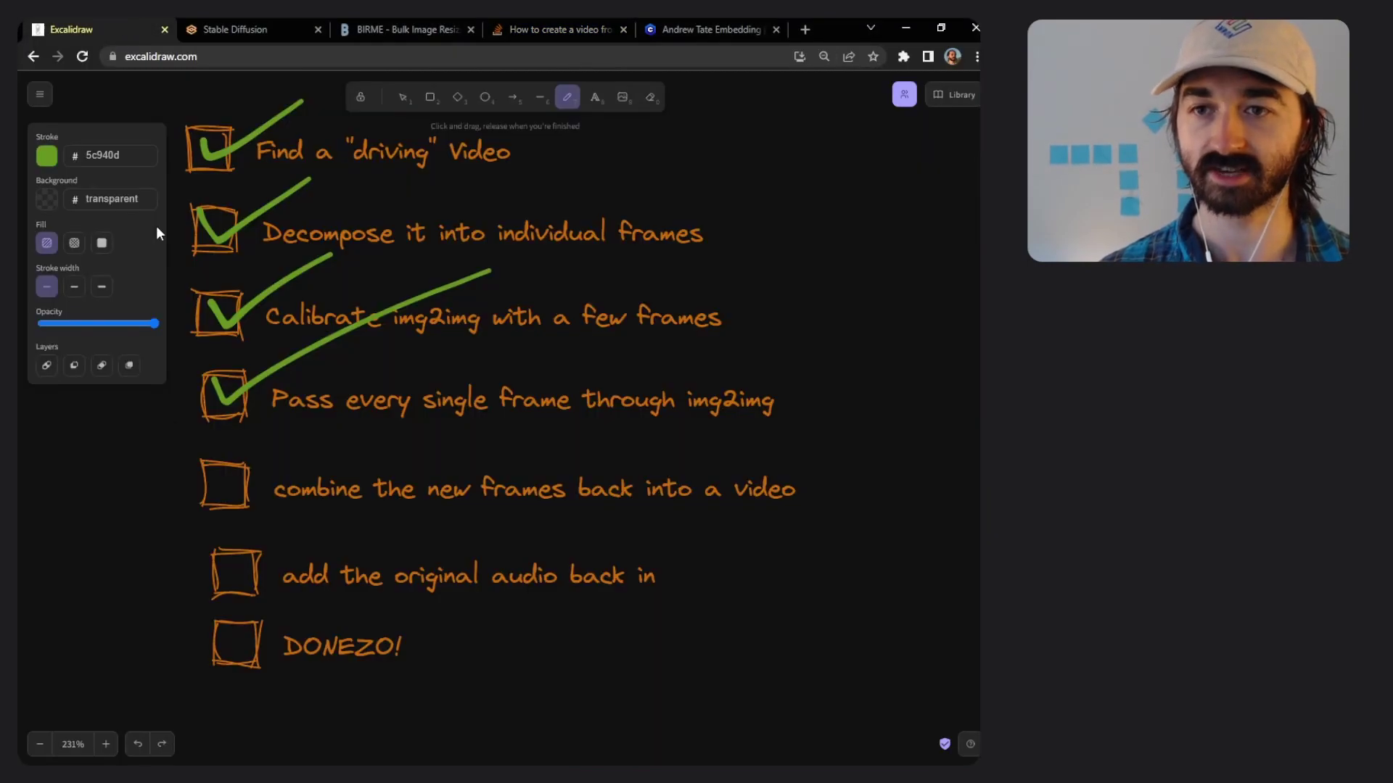
drag(218, 485, 289, 468)
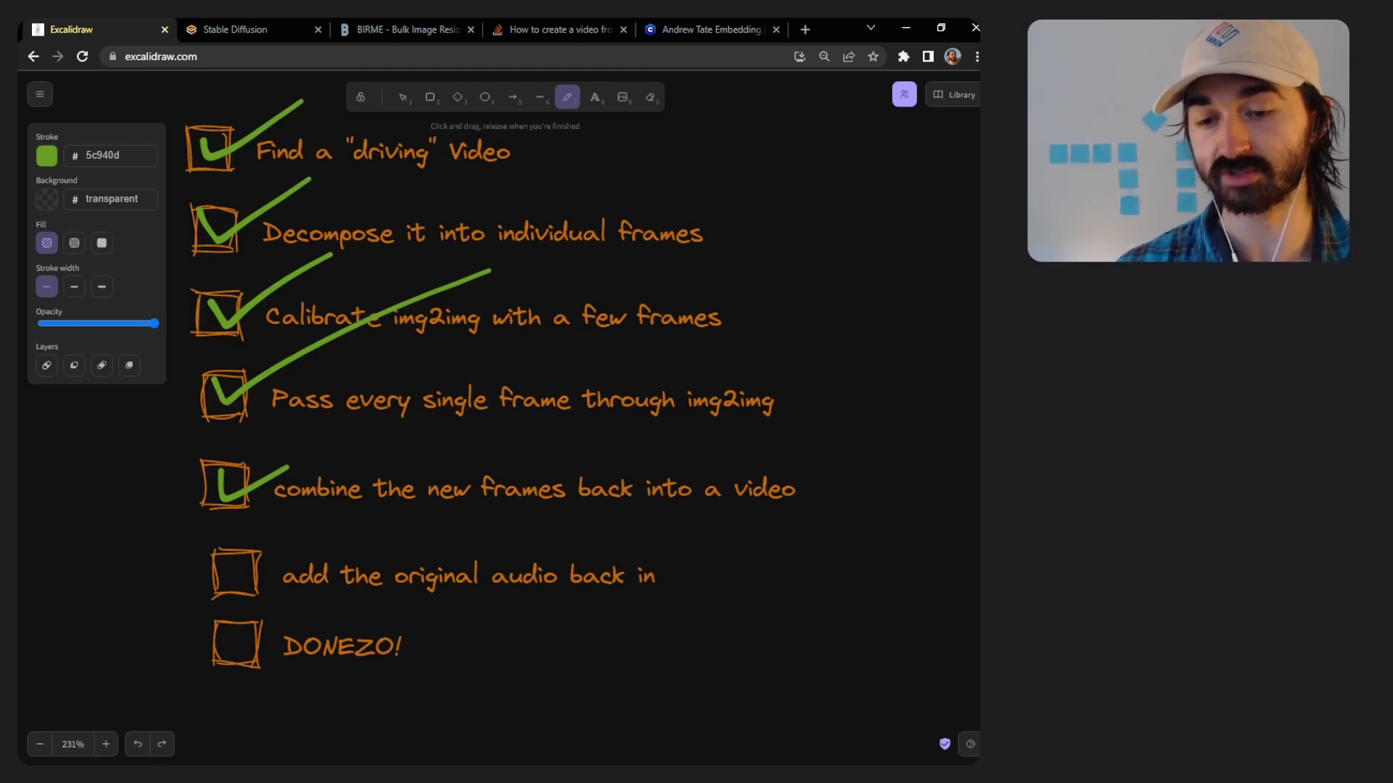
mouse_move(182, 779)
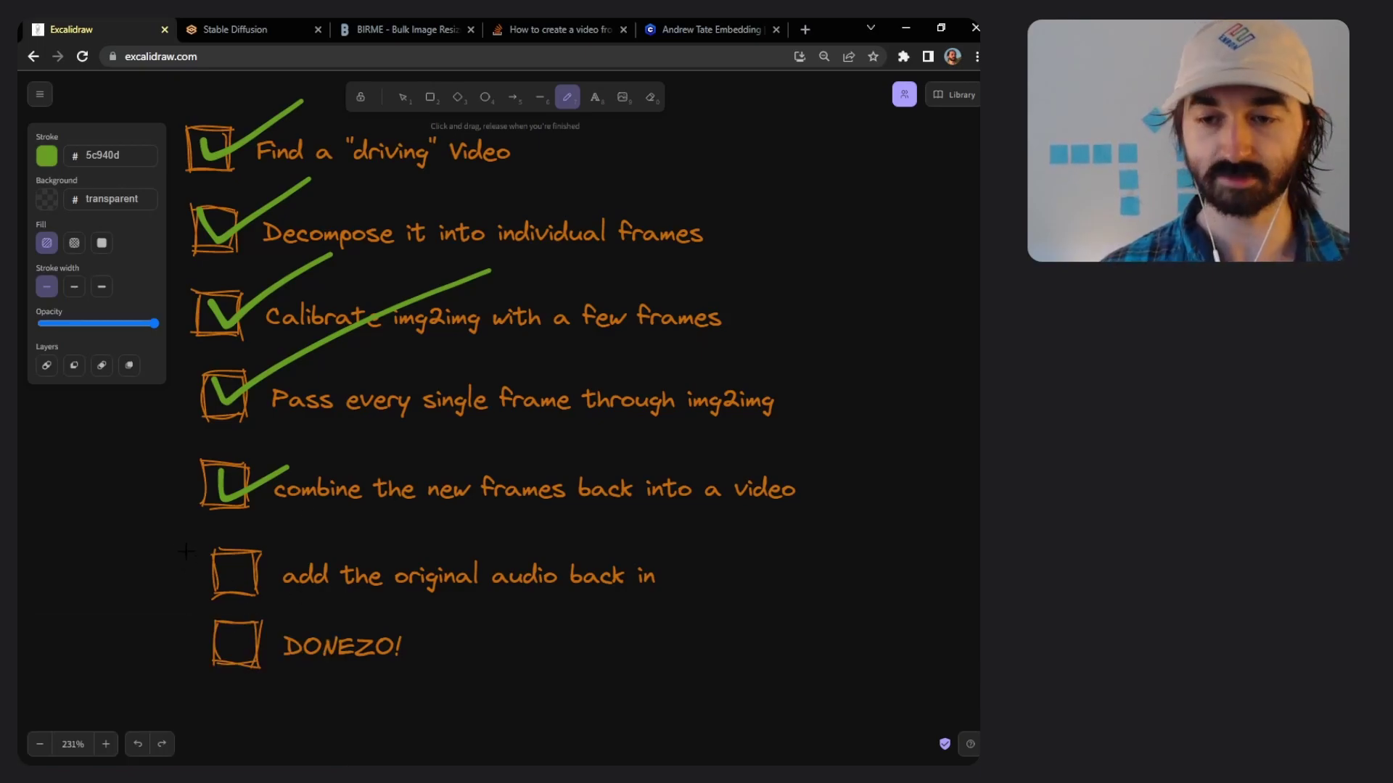
drag(171, 535, 187, 584)
click(181, 599)
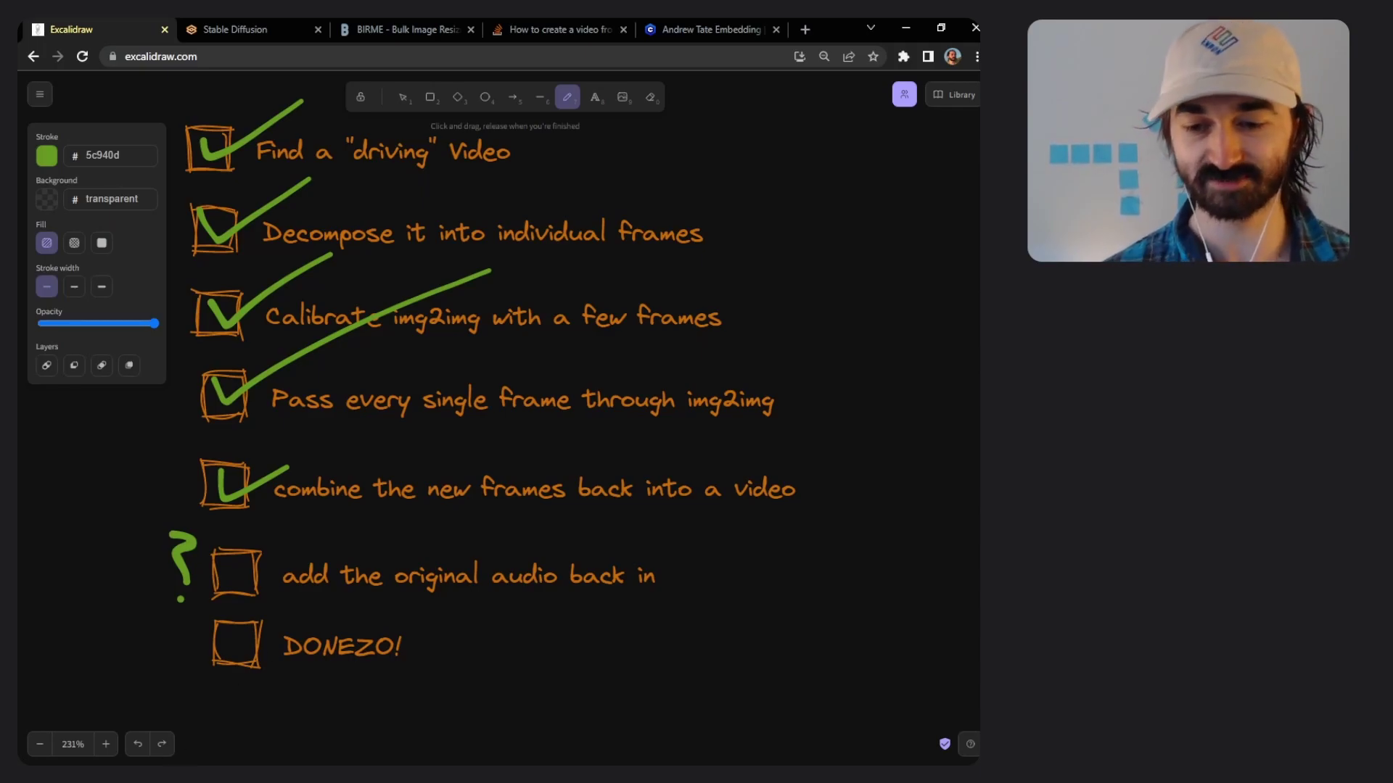
mouse_move(182, 779)
click(87, 689)
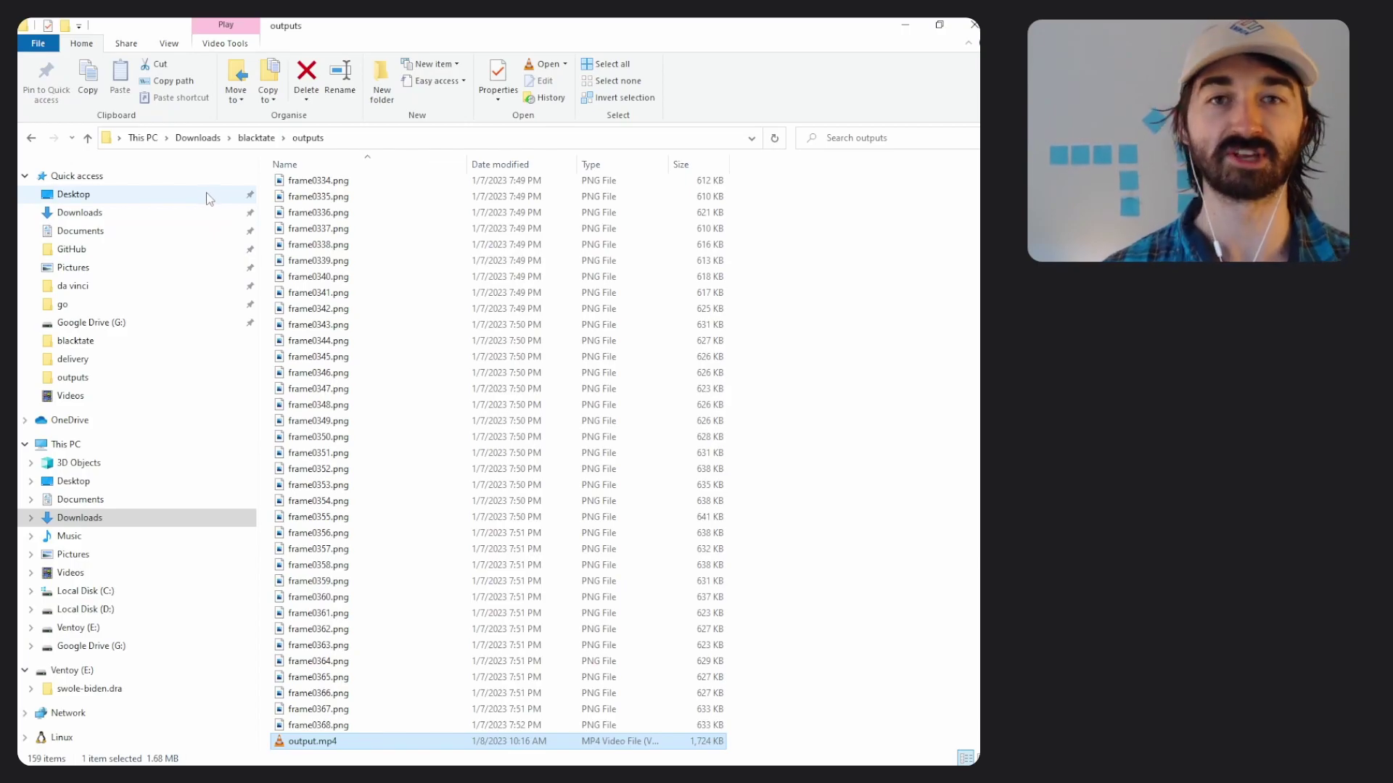
Step: Go up to the blacktate folder, play tatemusic.mp4 in VLC, and close the player
key(alt+Left)
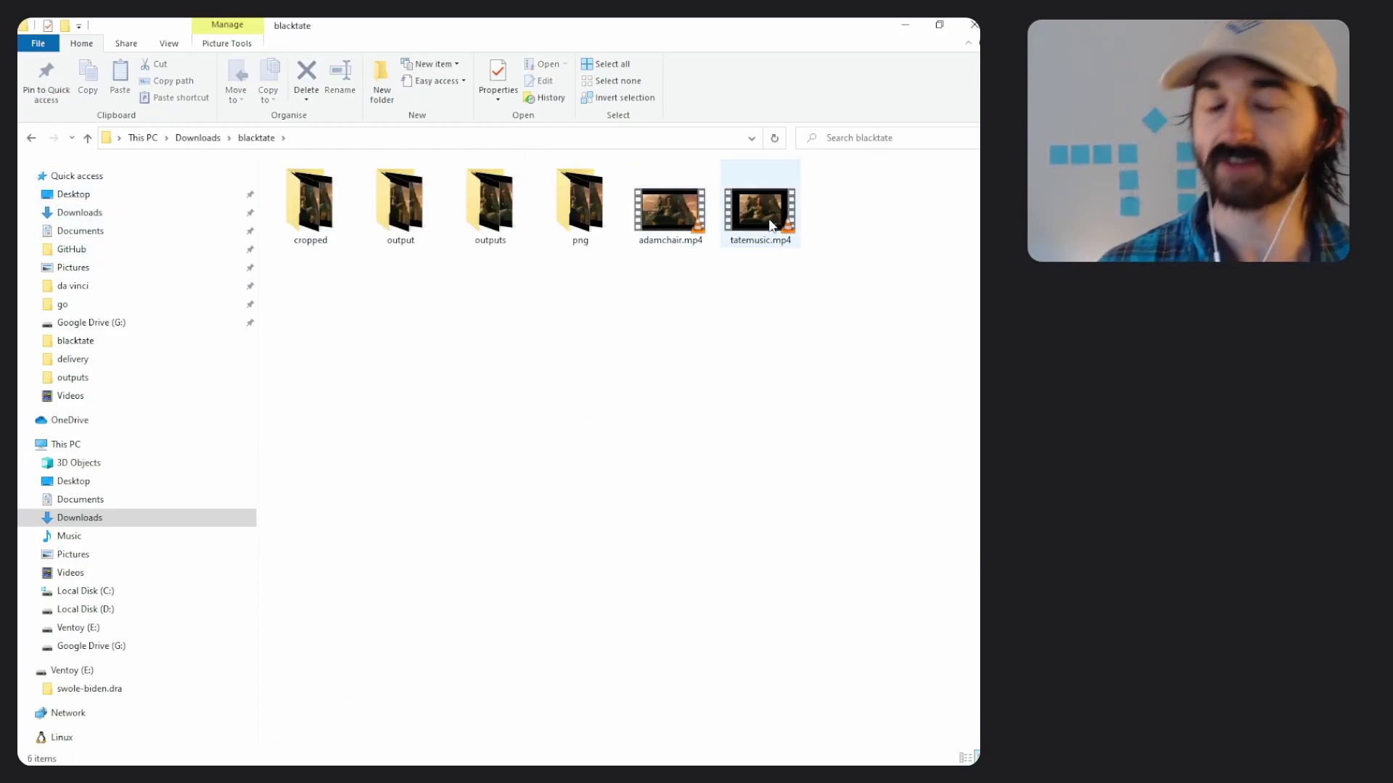
double_click(761, 220)
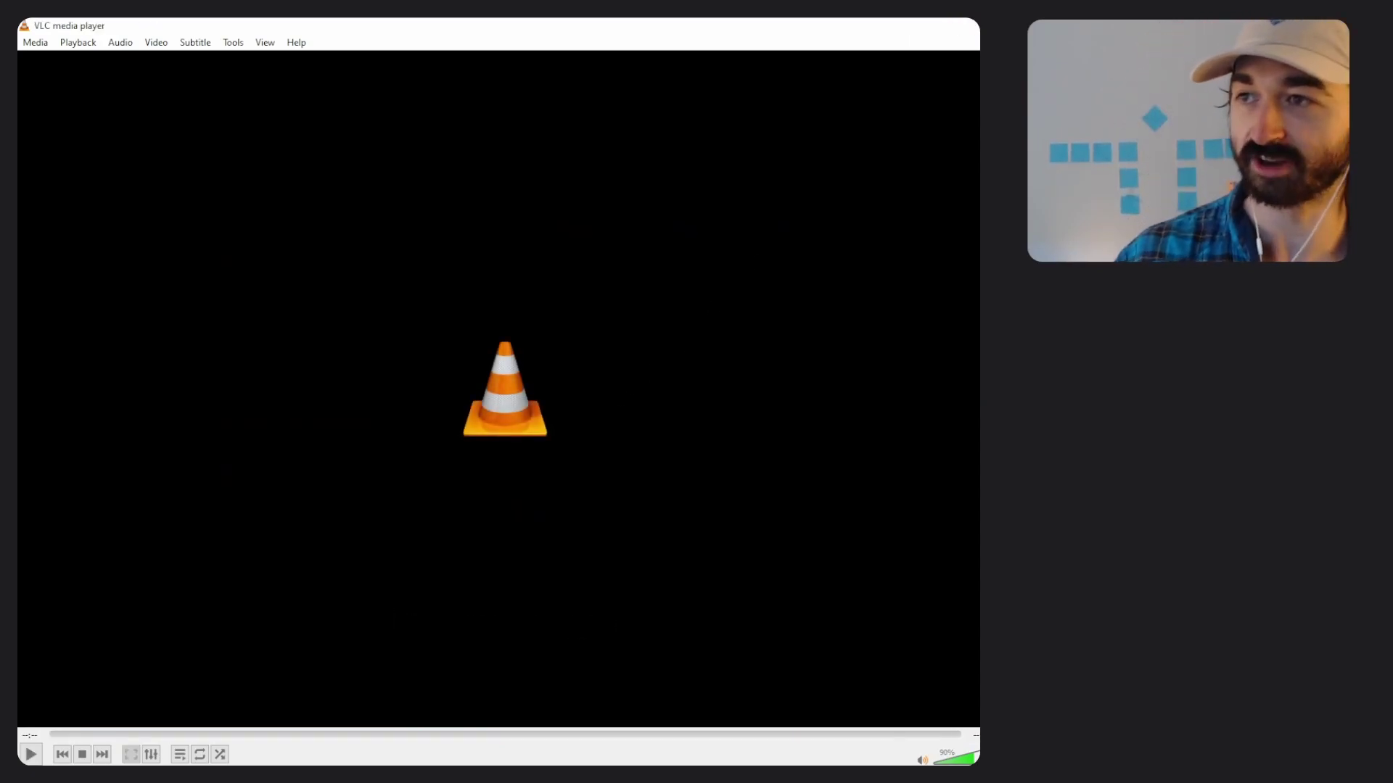
key(alt+F4)
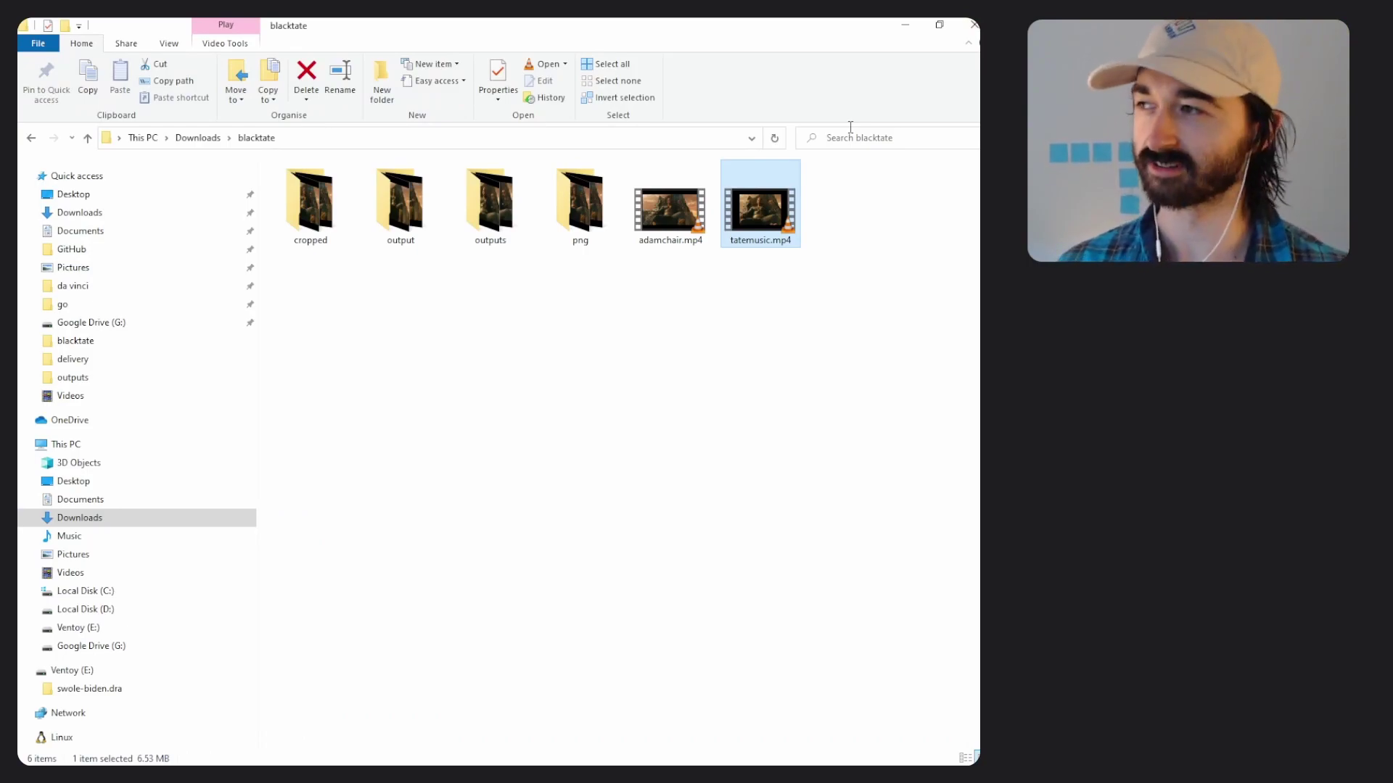